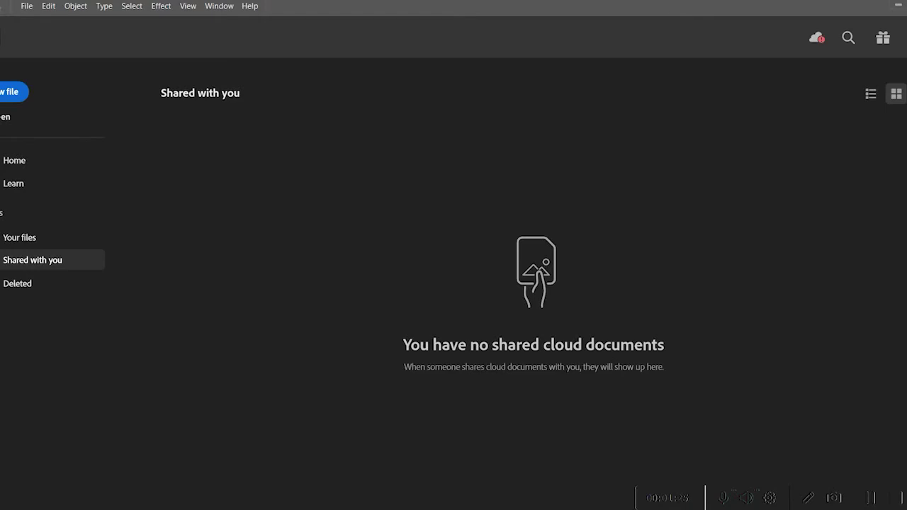
Step: Create a new document from the Print Letter preset, 612 x 792 pt in portrait orientation
key(ctrl+n)
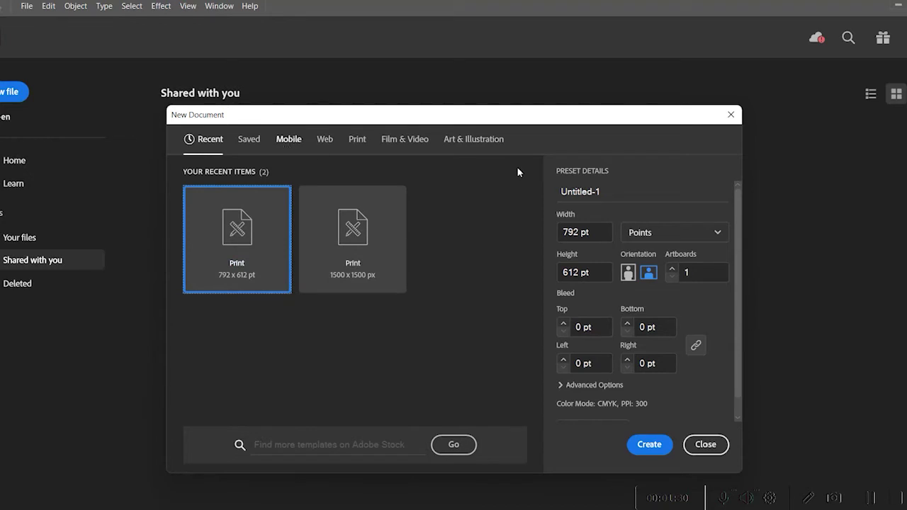
click(666, 241)
click(666, 241)
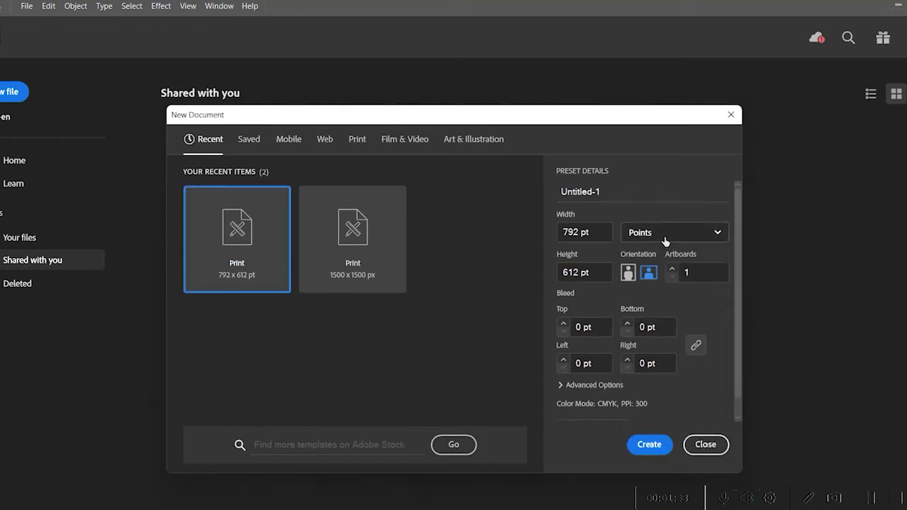
click(627, 273)
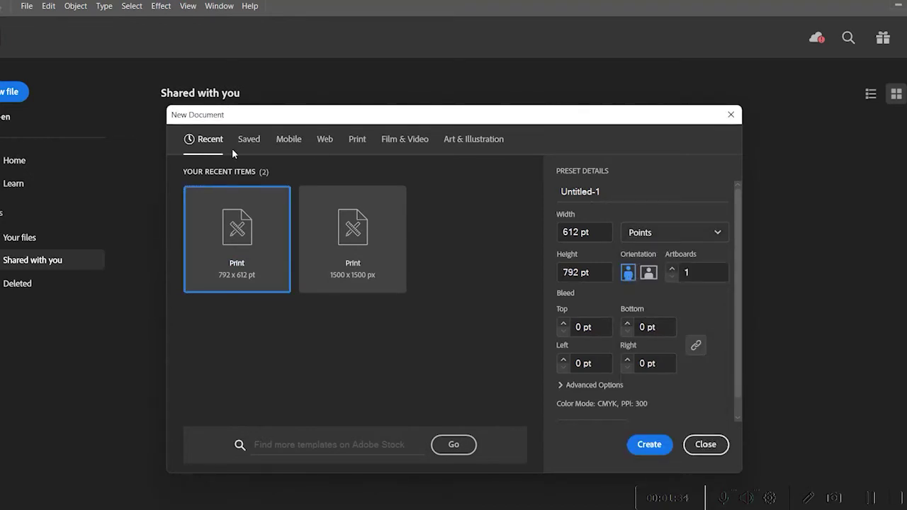
click(255, 143)
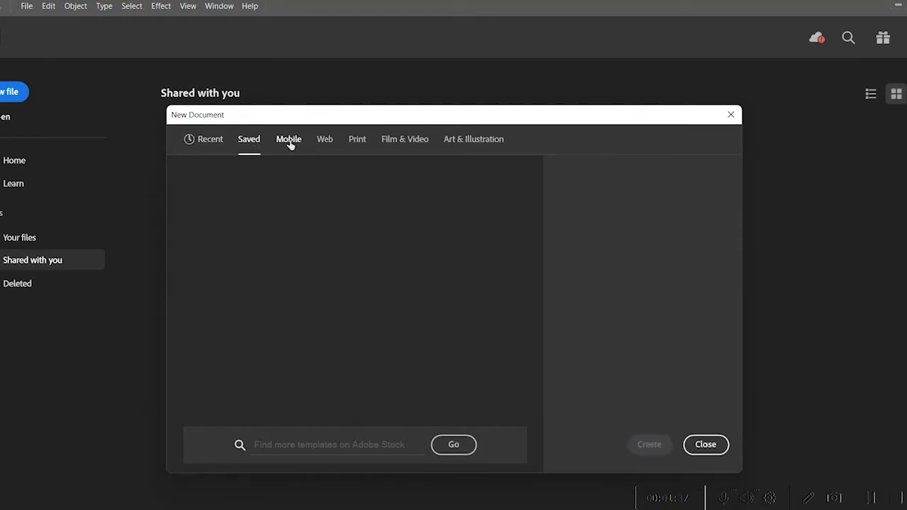
click(289, 144)
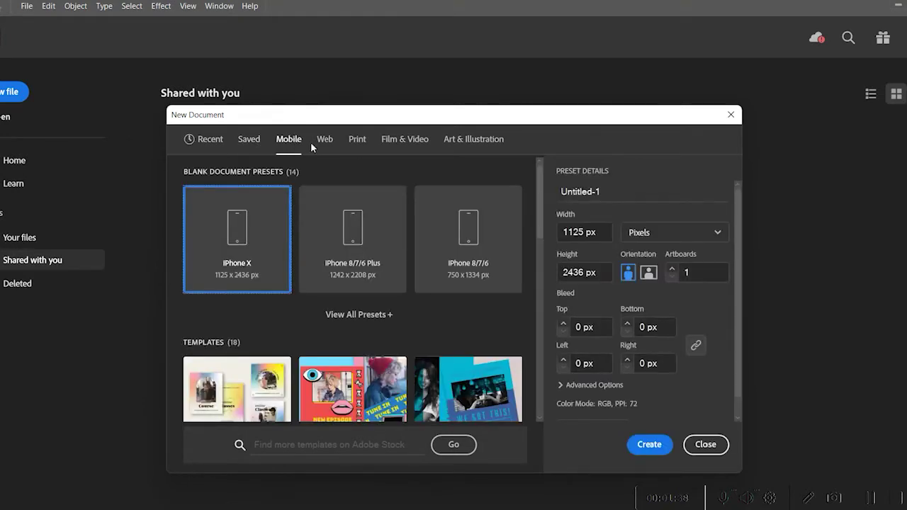
click(357, 143)
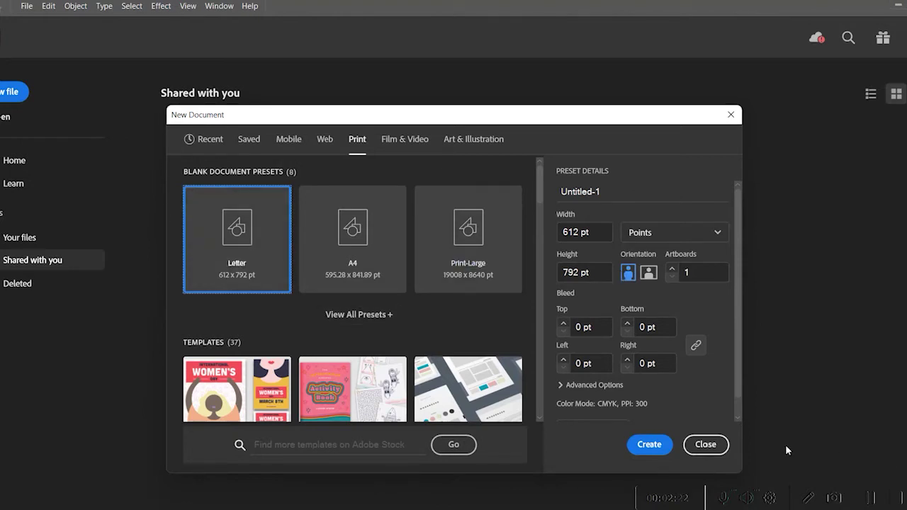
click(655, 448)
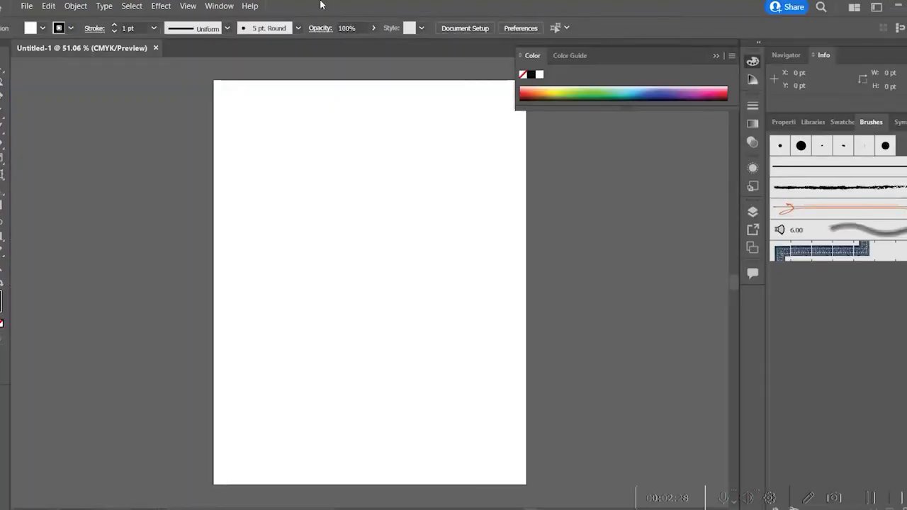
Step: Use the Essentials Classic workspace, with Color collapsed and Swatches docked in its own group below Info
click(221, 7)
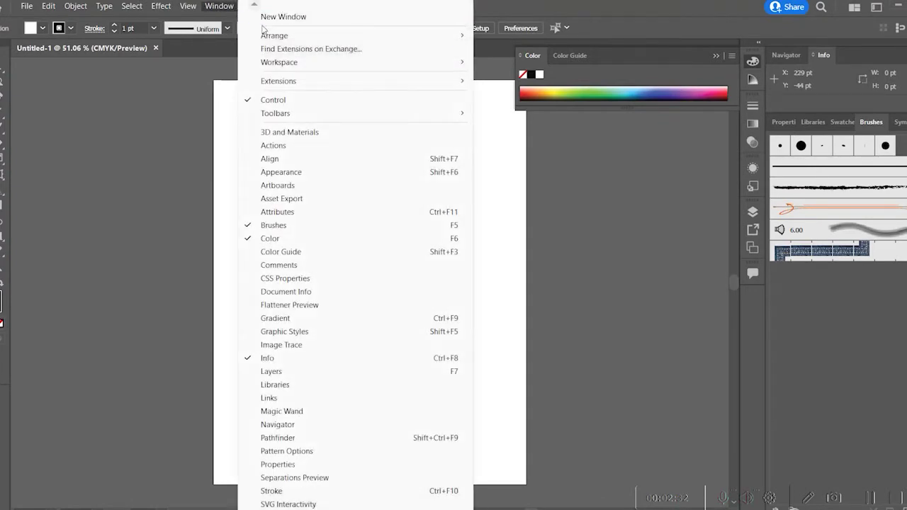
mouse_move(301, 65)
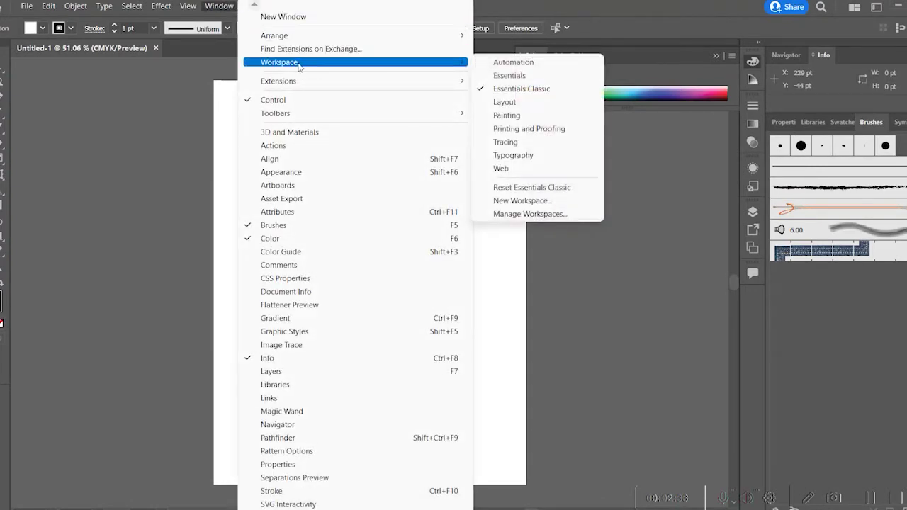
click(542, 89)
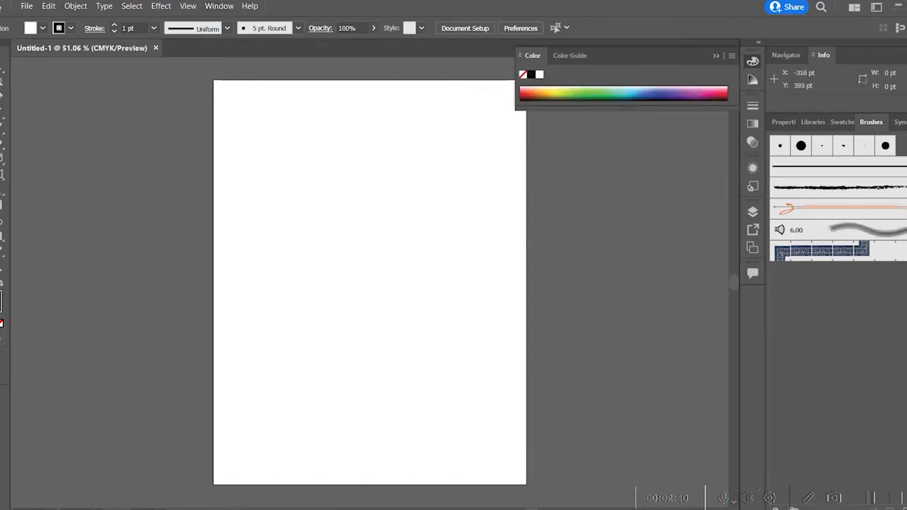
click(714, 57)
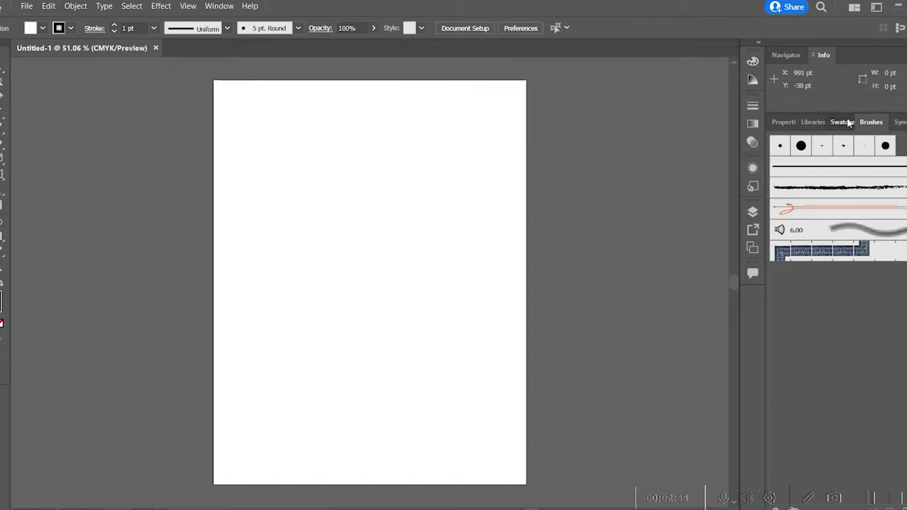
mouse_move(846, 122)
mouse_down()
mouse_move(821, 208)
mouse_move(781, 139)
mouse_move(778, 113)
mouse_up()
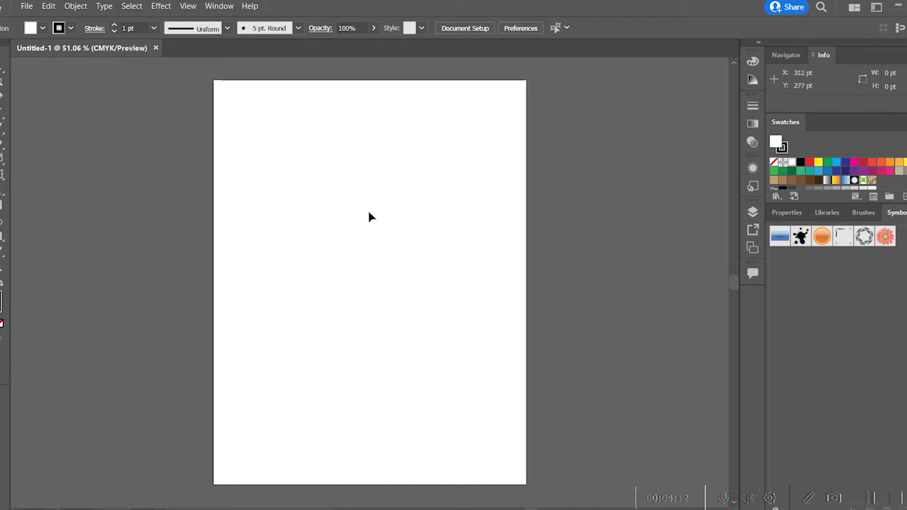
Step: Add an area text box about 233 x 77 pt near the artboard's upper edge, with T-Shirt, the designer's first name and 3/19/22 on separate lines
key(t)
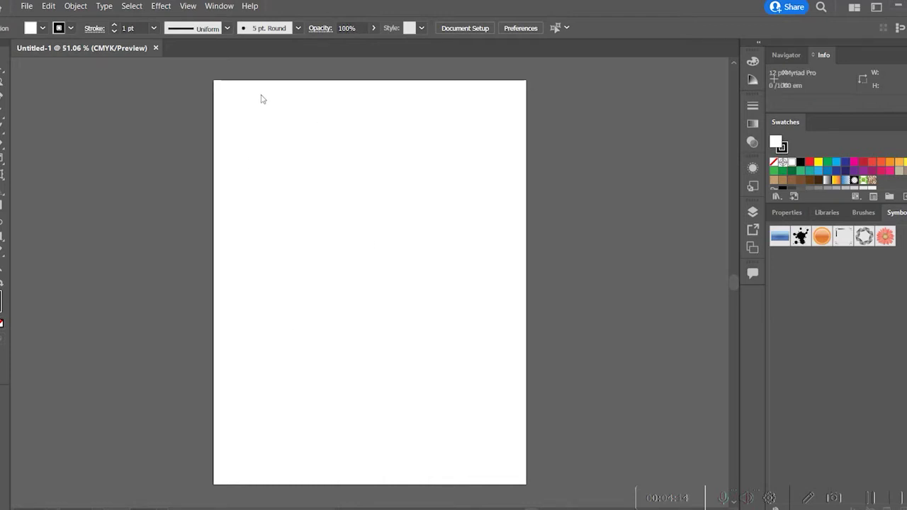
drag(287, 96, 407, 135)
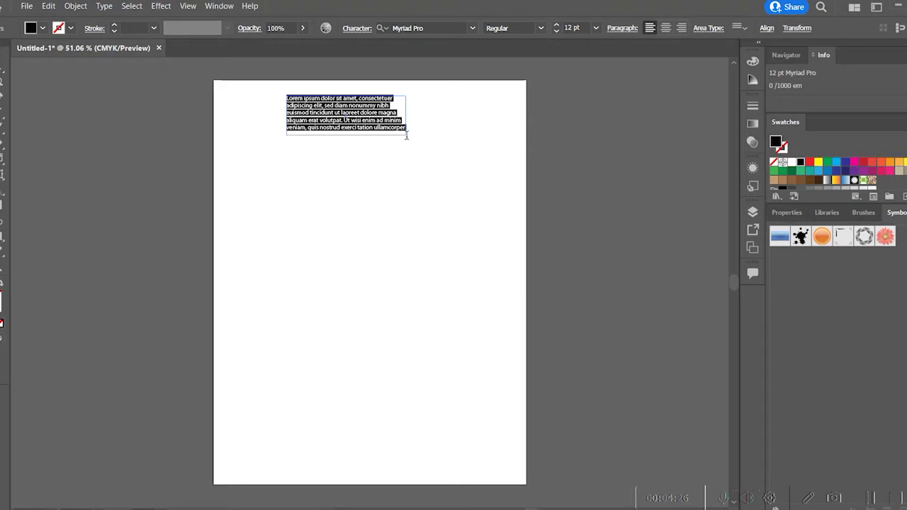
key(BackSpace)
text(T)
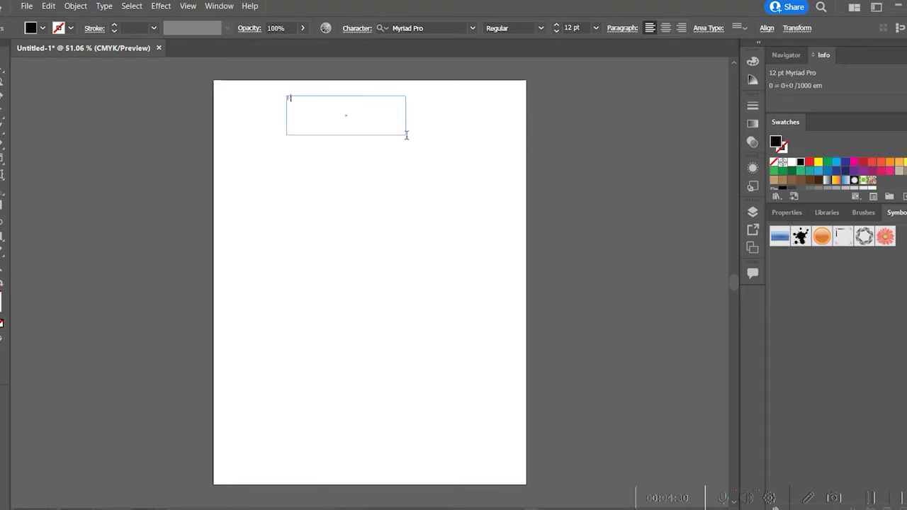
text(yp)
text(hirt)
key(Return)
text(H)
text(achel)
key(Return)
text(3/19/22)
key(Escape)
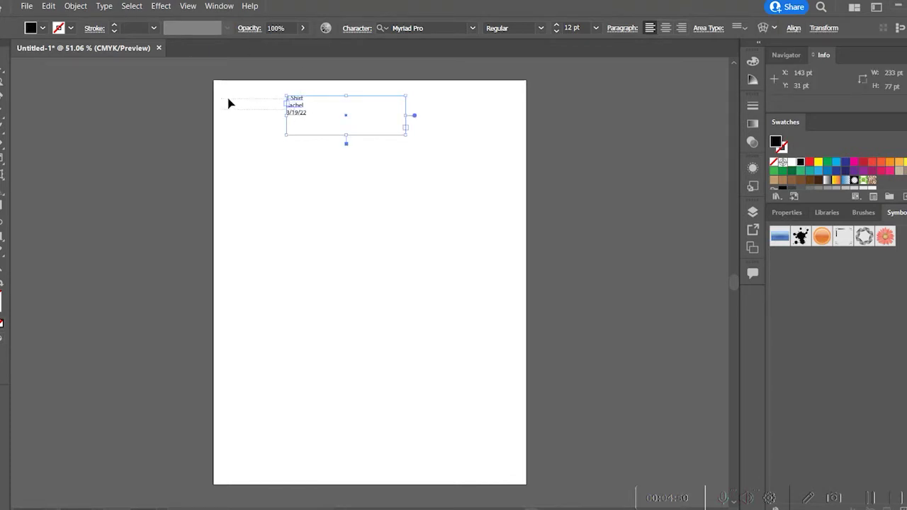
Step: Move the text box to the artboard's upper-left corner and reduce its height to about 49 pt
click(300, 124)
drag(297, 122, 226, 107)
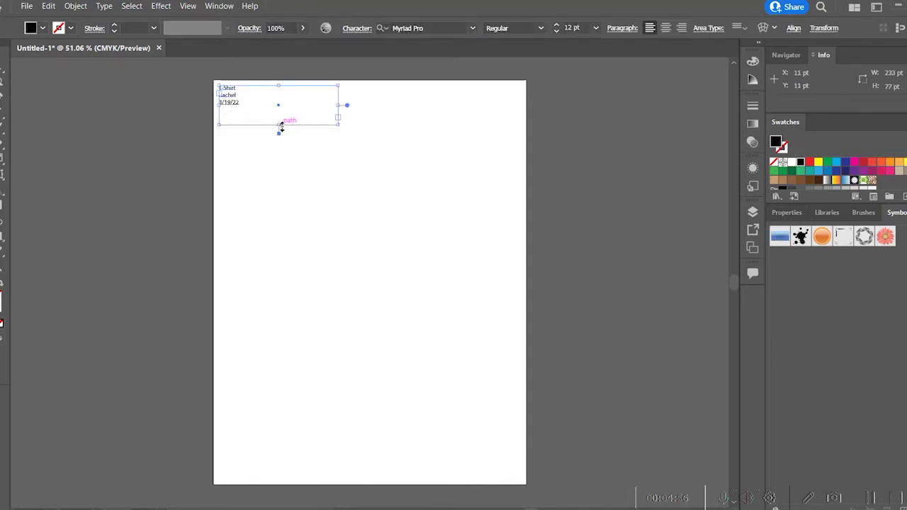
drag(279, 126, 279, 110)
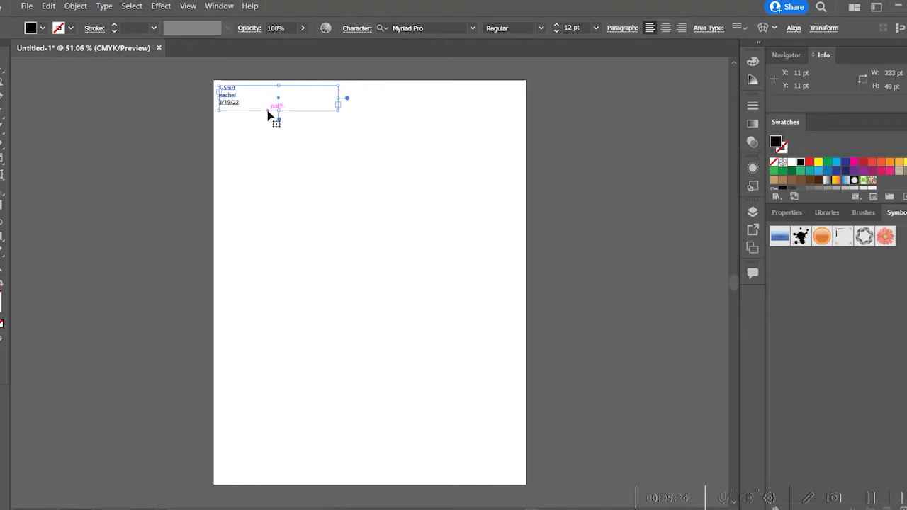
Step: Center-align the heading text and position its box in the horizontal middle of the artboard, about 25 pt below the upper edge
click(399, 178)
drag(219, 98, 358, 103)
key(ctrl+shift+c)
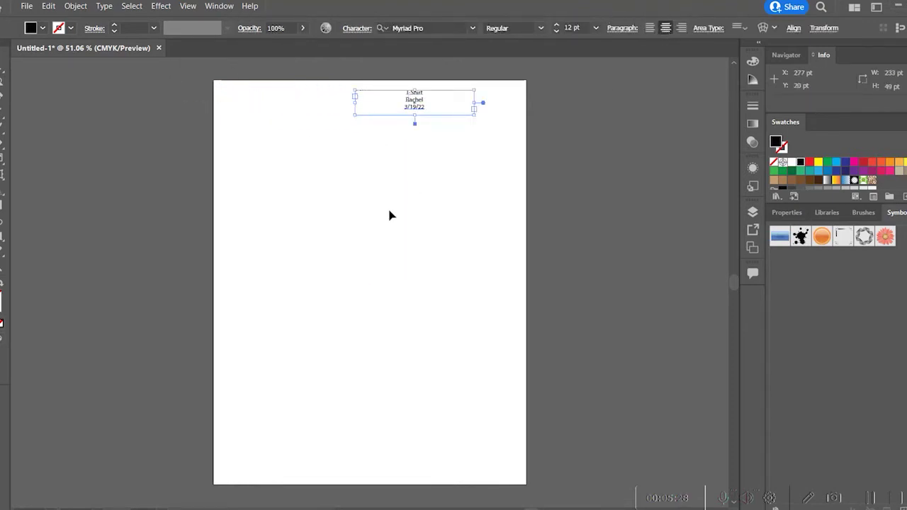
click(390, 216)
drag(415, 100, 369, 105)
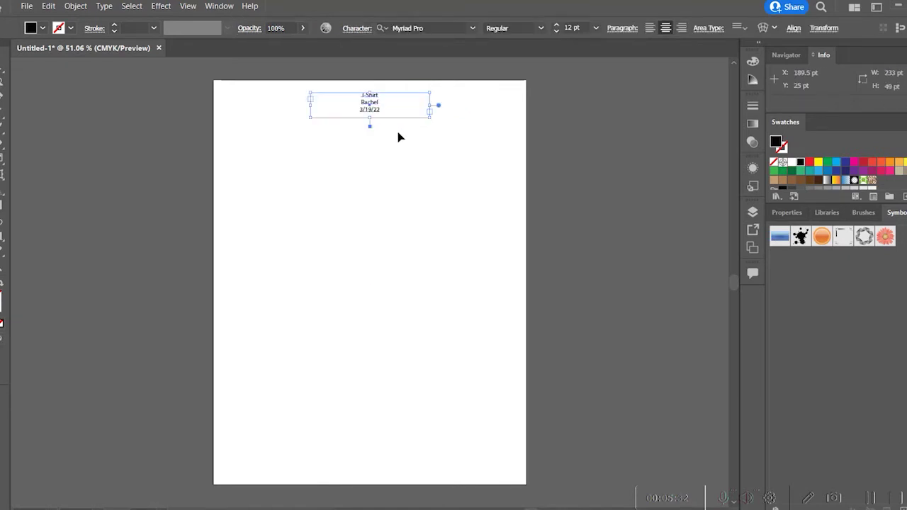
click(398, 137)
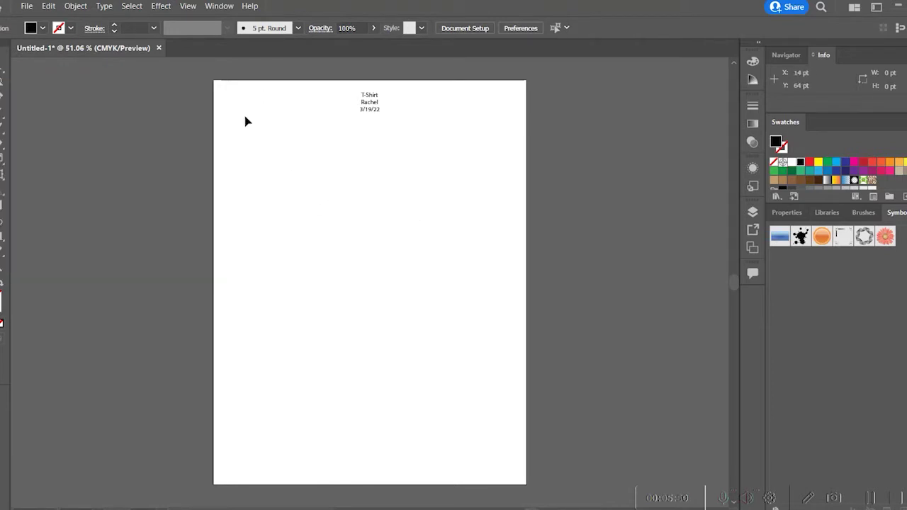
Step: Shrink the heading's text box around its text to about 79.5 x 59 pt
click(359, 115)
mouse_move(369, 113)
mouse_down()
mouse_move(279, 170)
mouse_move(369, 127)
mouse_move(367, 108)
mouse_up()
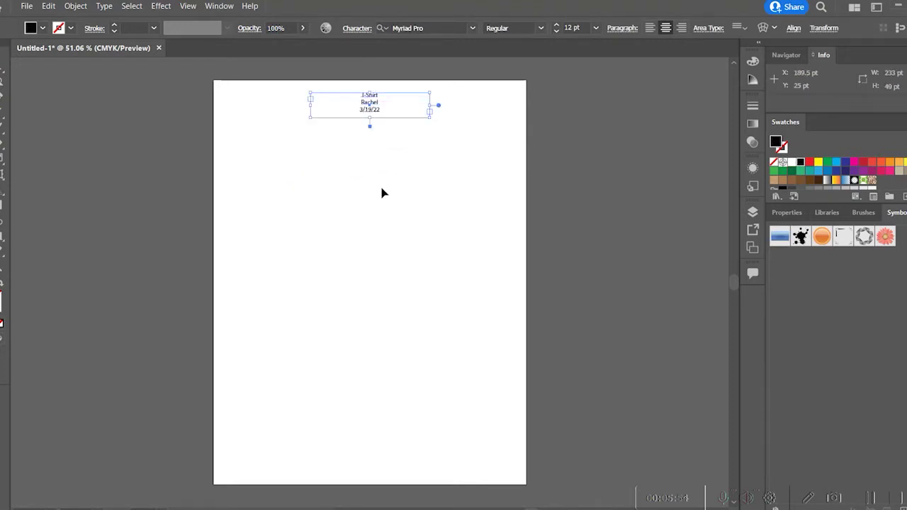
mouse_move(367, 114)
mouse_down()
mouse_move(349, 153)
mouse_move(364, 110)
mouse_up()
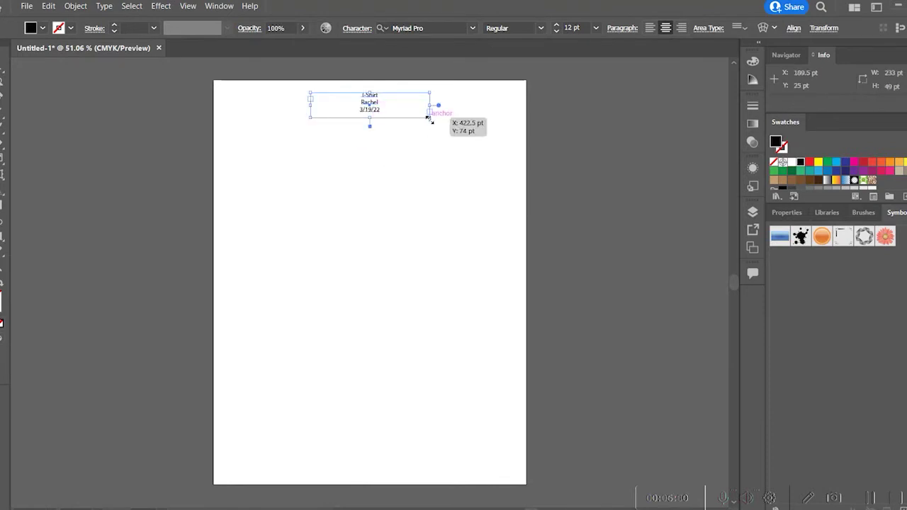
drag(428, 118, 369, 113)
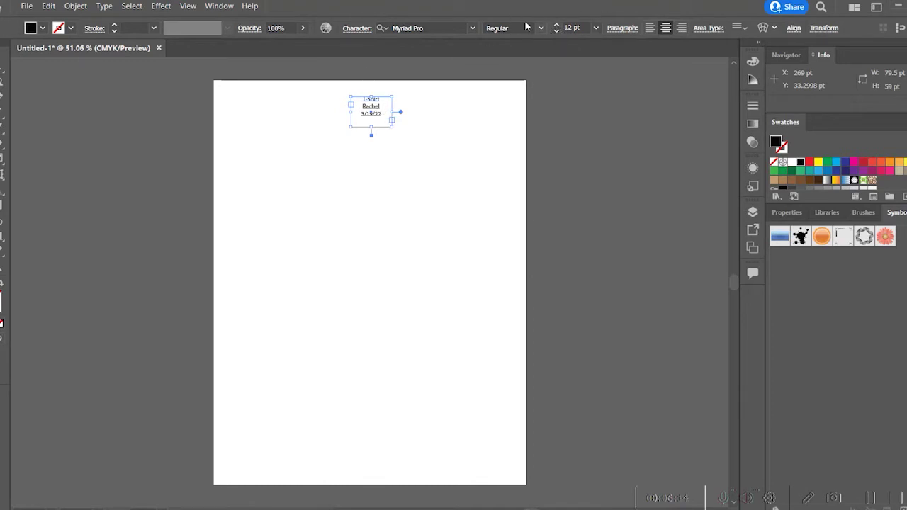
Step: Increase the heading's font size to 14 pt, keeping the Myriad Pro font
click(556, 25)
click(556, 25)
click(471, 29)
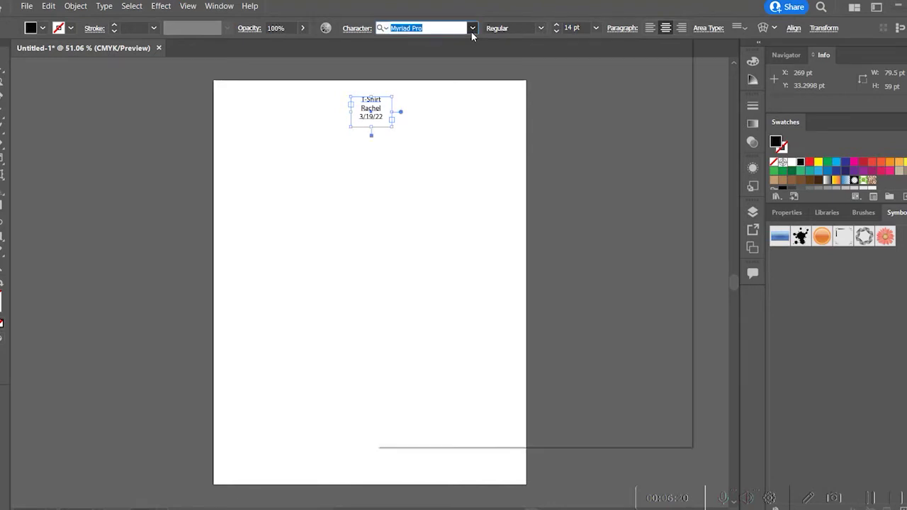
click(472, 30)
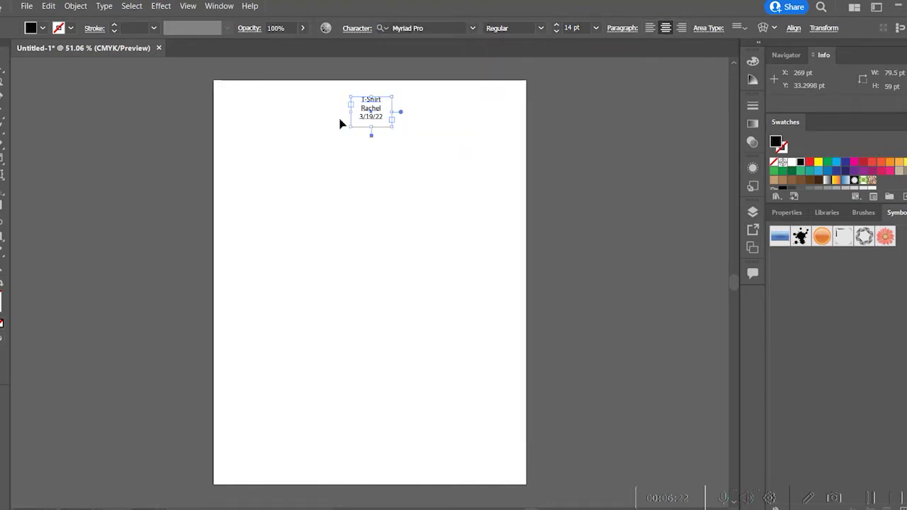
Step: Move the heading slightly up and left, closer to the artboard's upper edge, and deselect it
click(413, 155)
drag(364, 109, 357, 102)
click(413, 205)
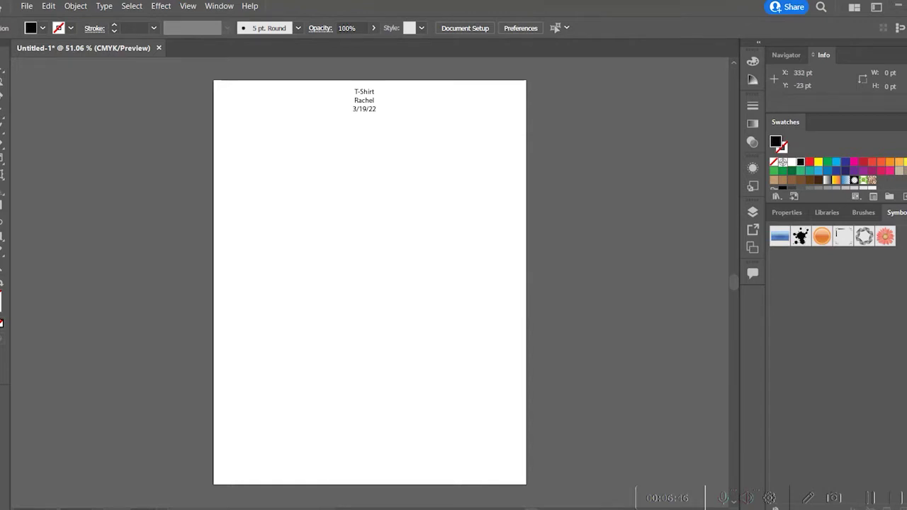
Step: Switch to Chrome, search Google for "croqui" and look through the results for fashion figure drawings
drag(521, 0, 502, 25)
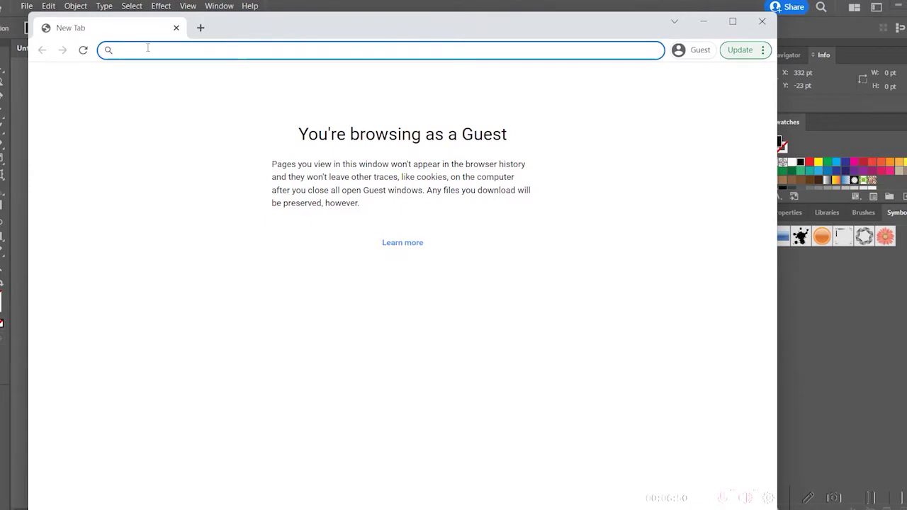
text(croq)
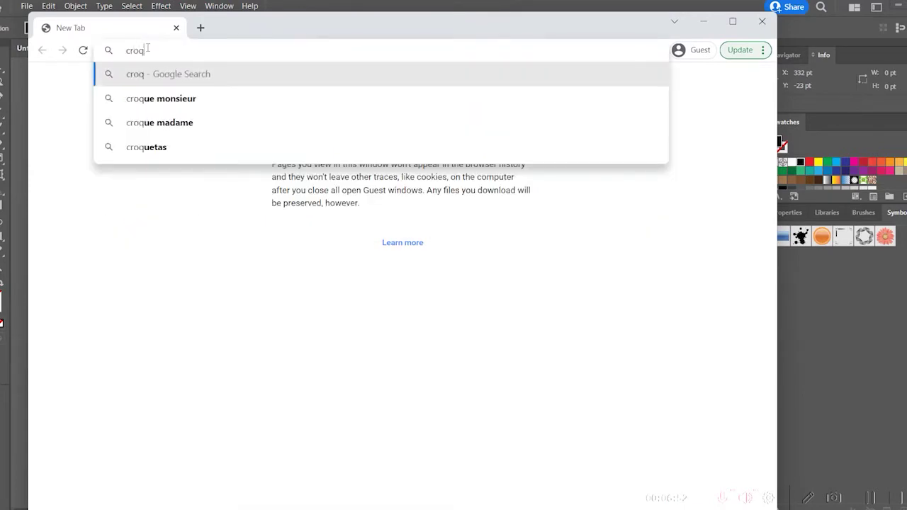
text(ii)
key(BackSpace)
key(BackSpace)
text(ui)
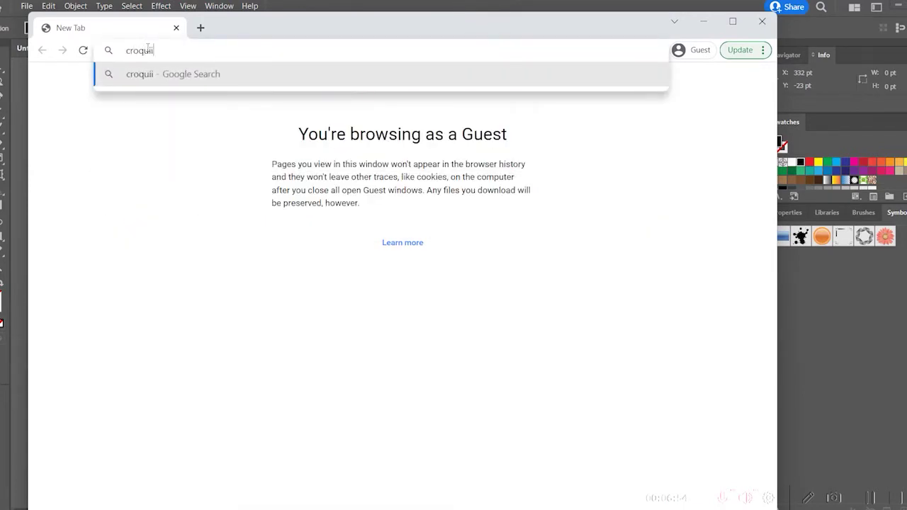
key(Return)
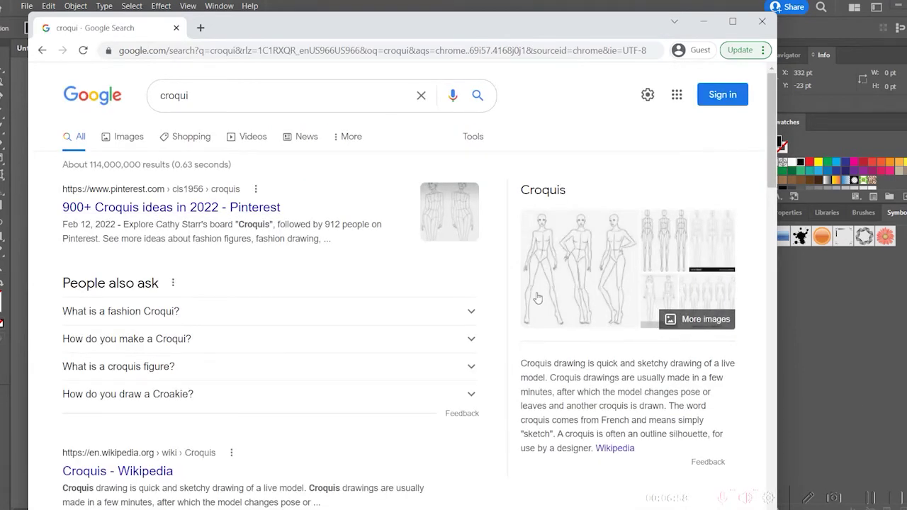
scroll(319, 433, down, 3)
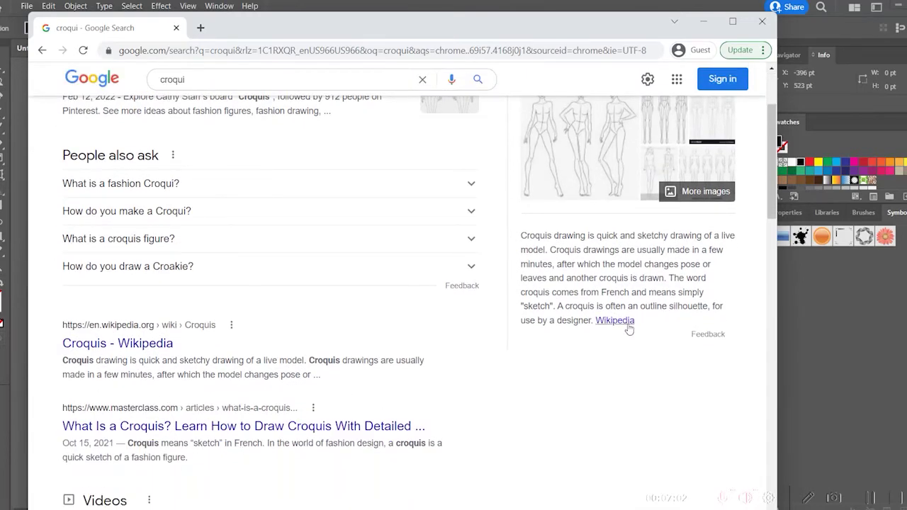
scroll(627, 329, up, 2)
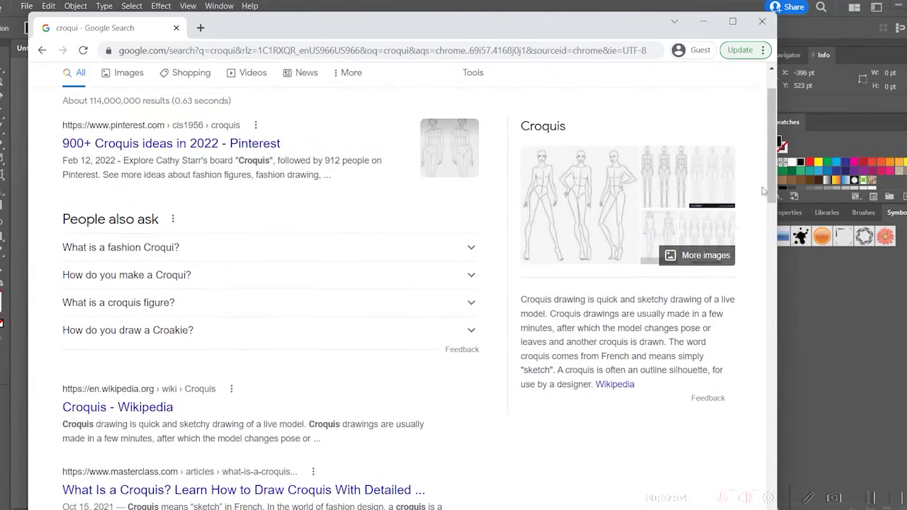
scroll(229, 312, down, 3)
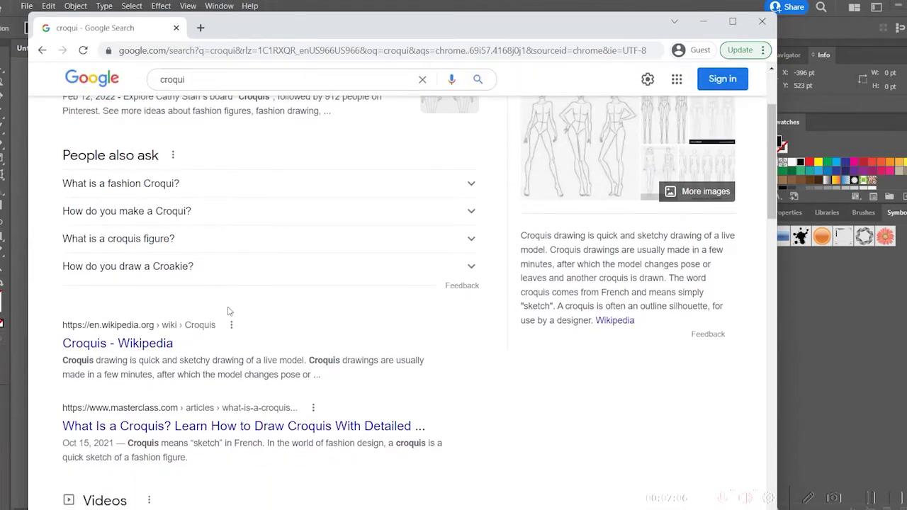
scroll(229, 311, up, 3)
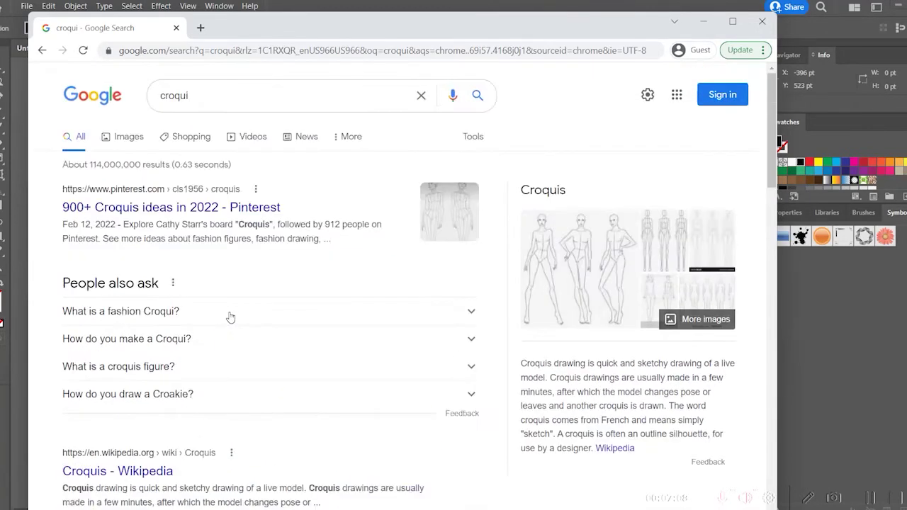
Step: Search Google Images for "croquis" and look through the fashion figure drawings in the results
click(237, 97)
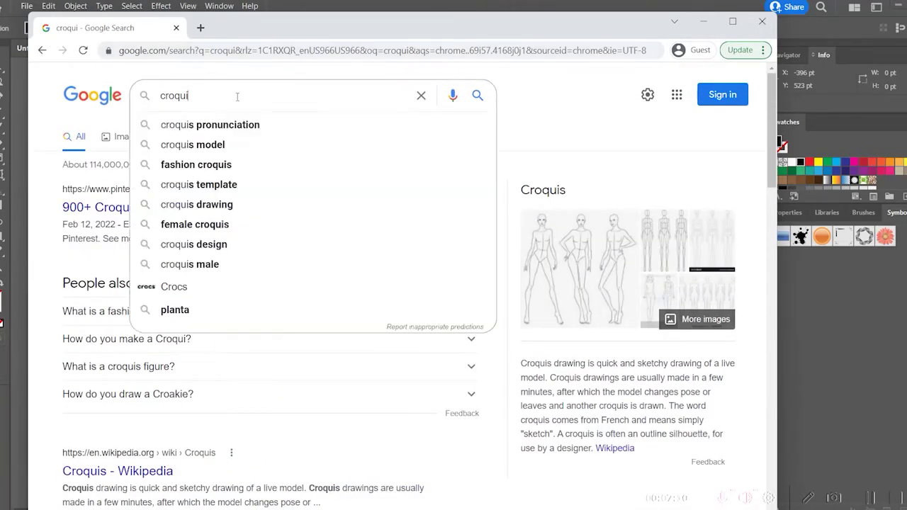
text(s)
key(Return)
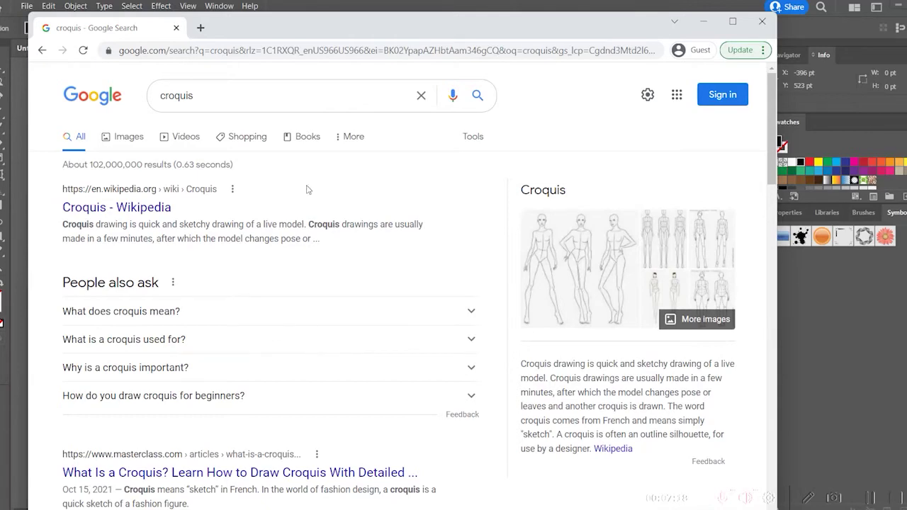
click(113, 138)
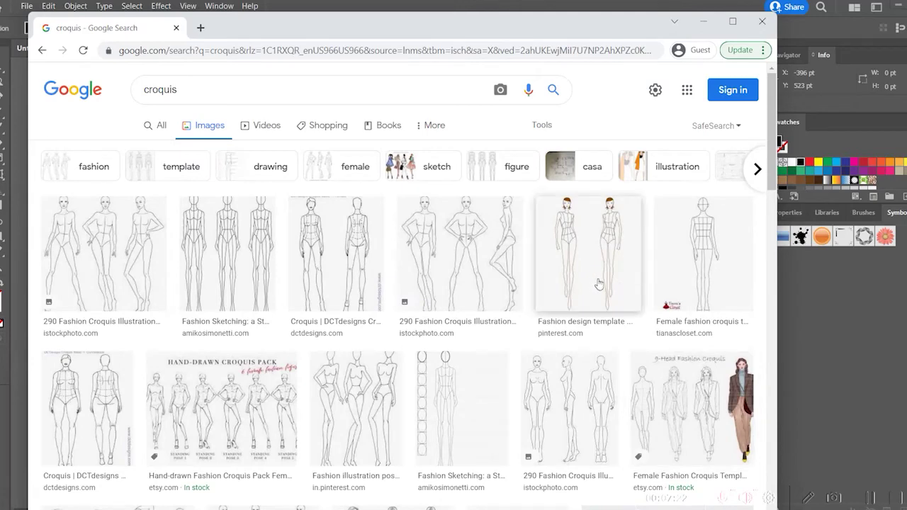
scroll(570, 291, down, 3)
scroll(528, 296, down, 4)
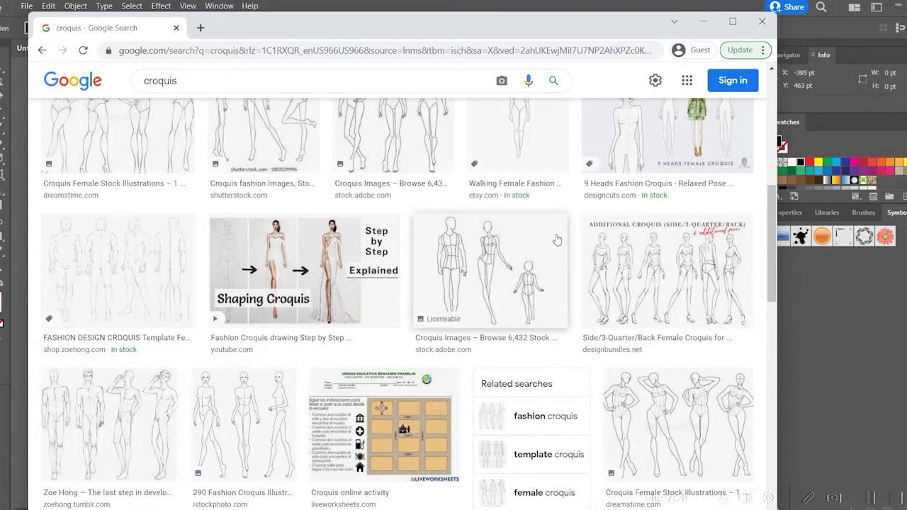
scroll(262, 418, down, 2)
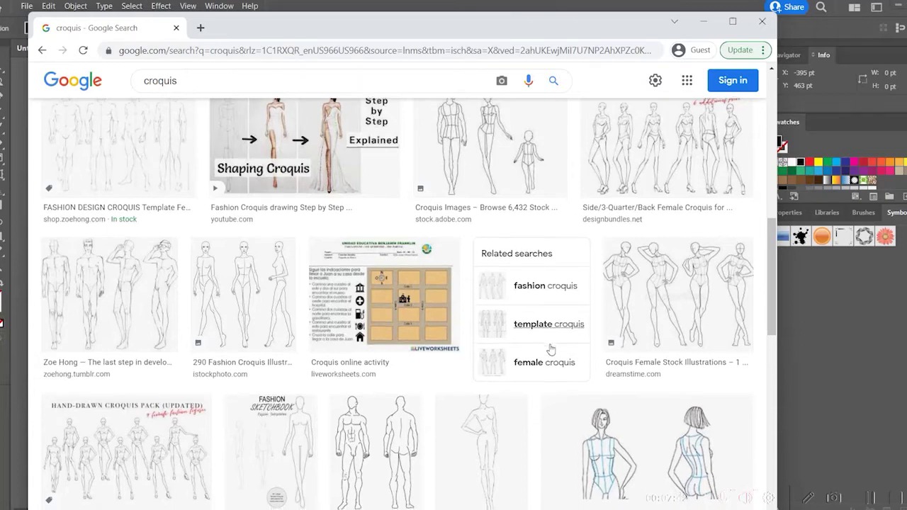
scroll(550, 349, down, 5)
scroll(551, 350, down, 3)
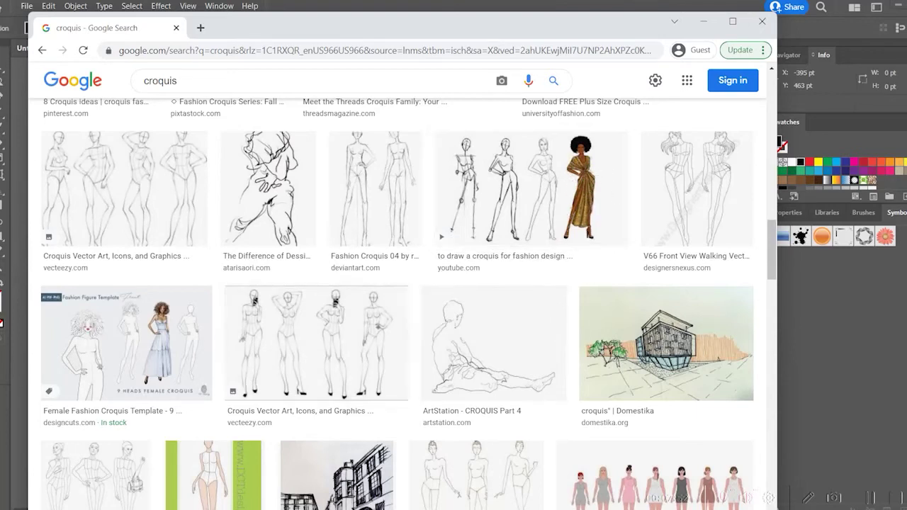
Step: Search Google Images for a T-shirt in a new tab and open the yellow Daisy Adult T-Shirt picture
click(201, 28)
text(t )
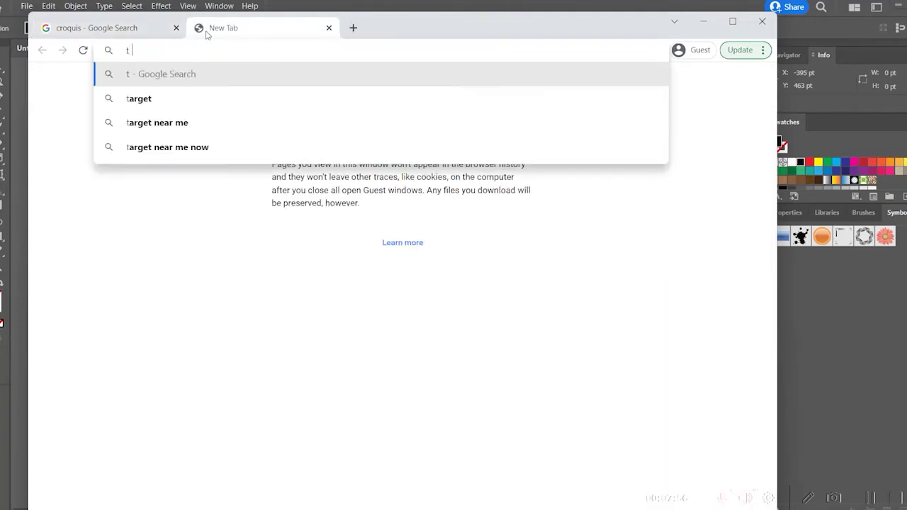
text(shir)
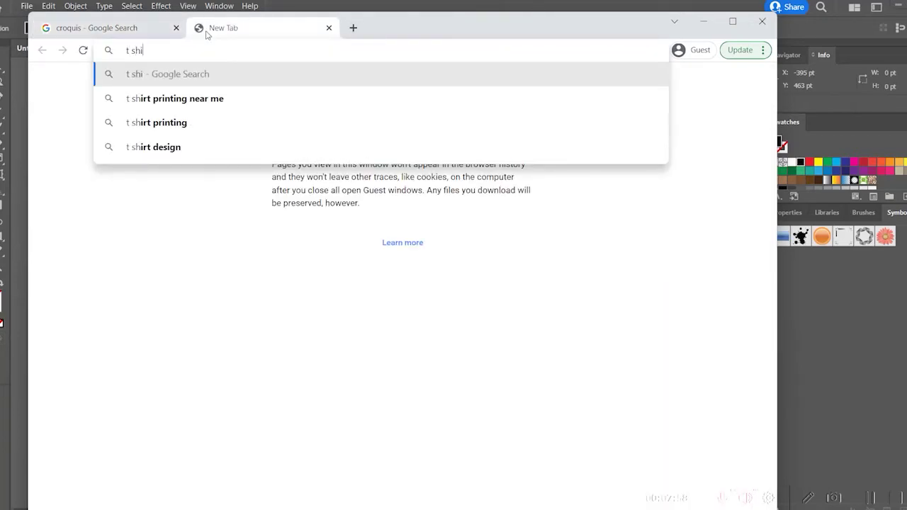
key(Return)
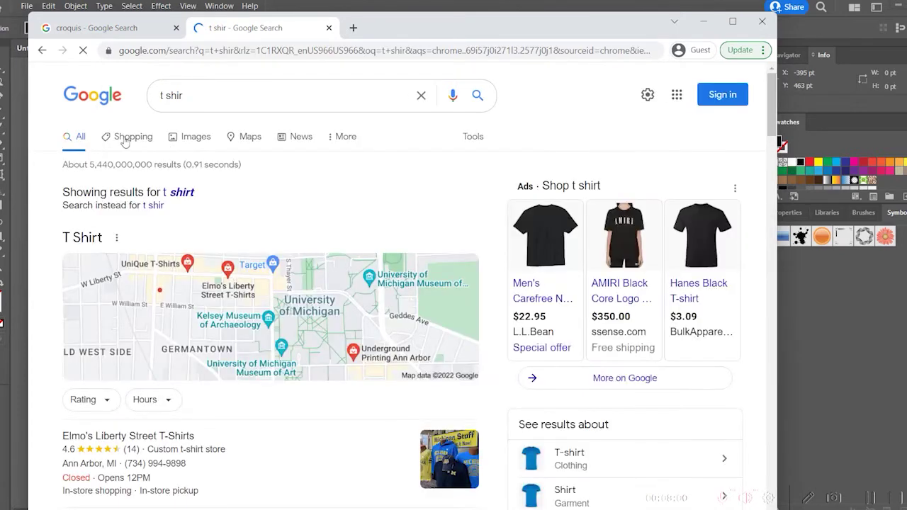
click(182, 138)
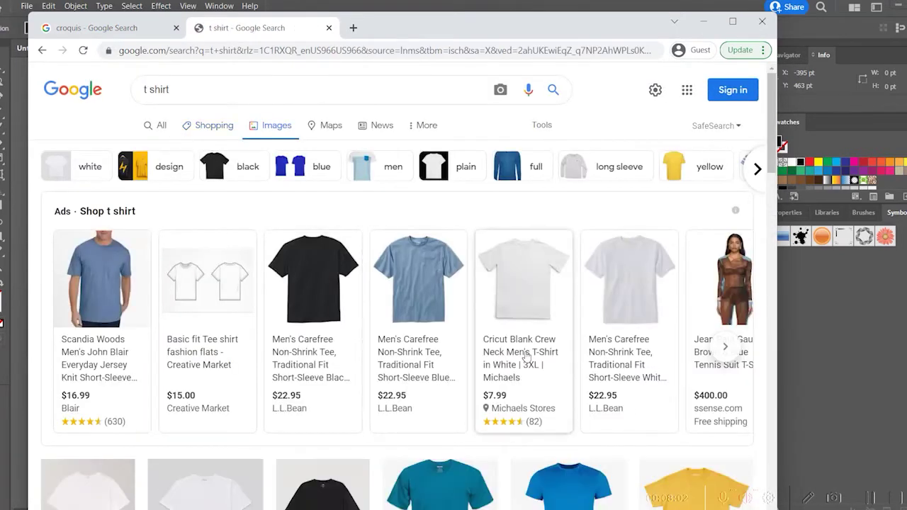
scroll(525, 356, down, 2)
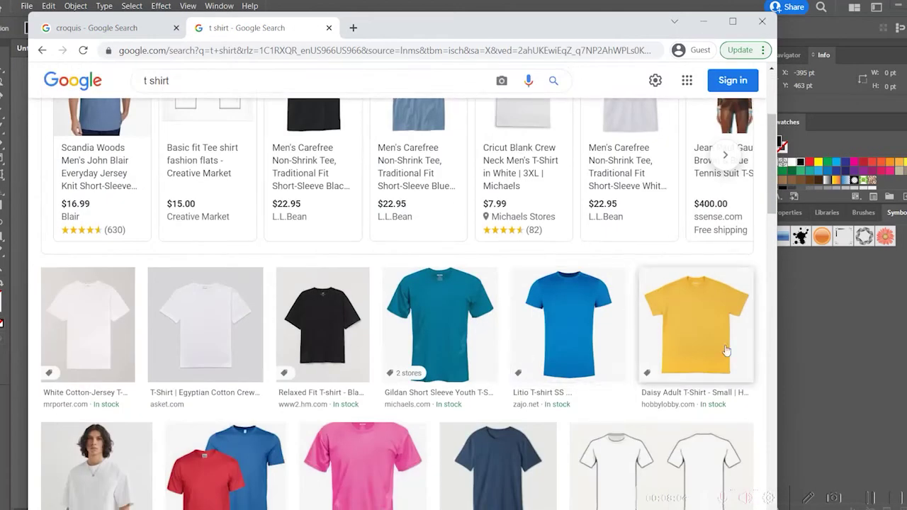
click(650, 334)
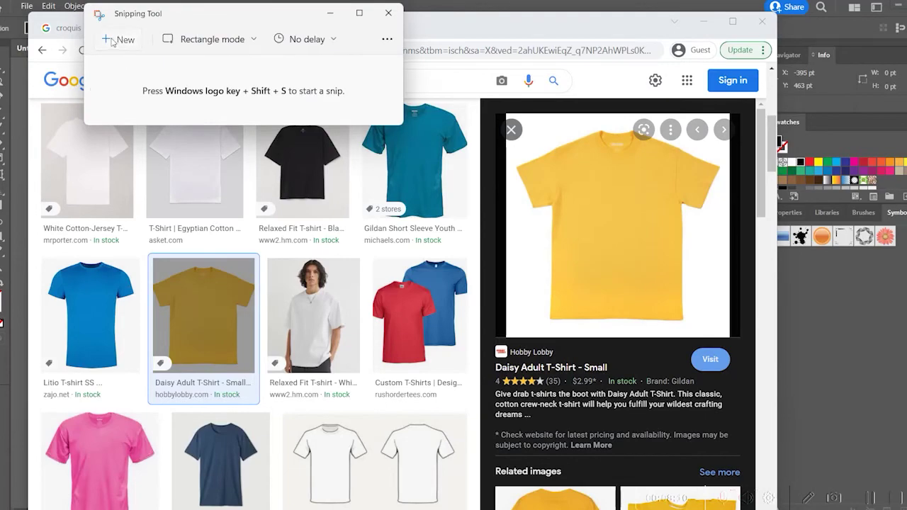
Step: Capture a rectangular snip of the yellow T-shirt preview with the Snipping Tool and copy it
click(112, 41)
drag(510, 119, 731, 343)
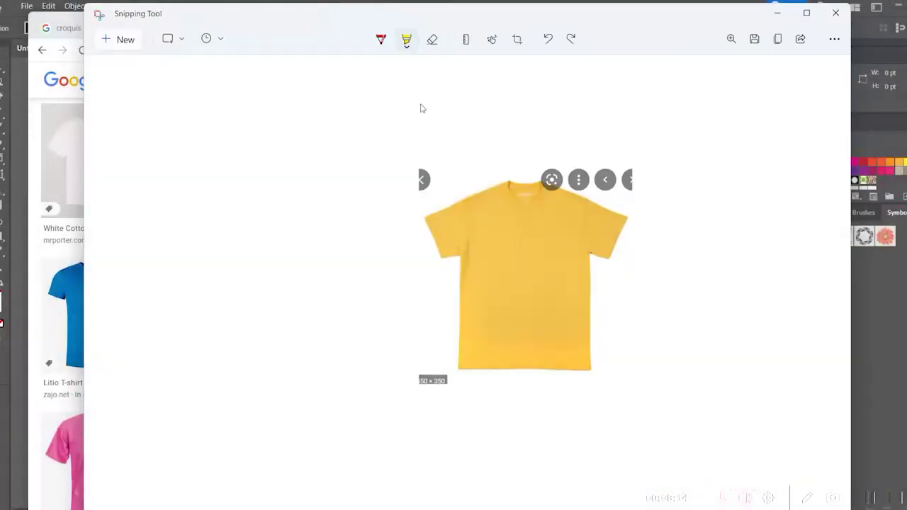
key(ctrl+c)
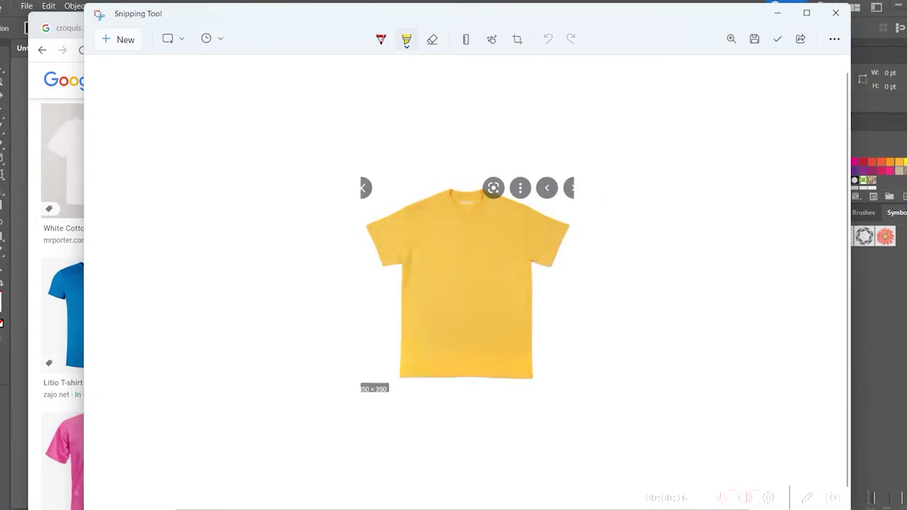
Step: Switch to Illustrator, paste the T-shirt snip onto the artboard and move it slightly up below the heading
click(903, 327)
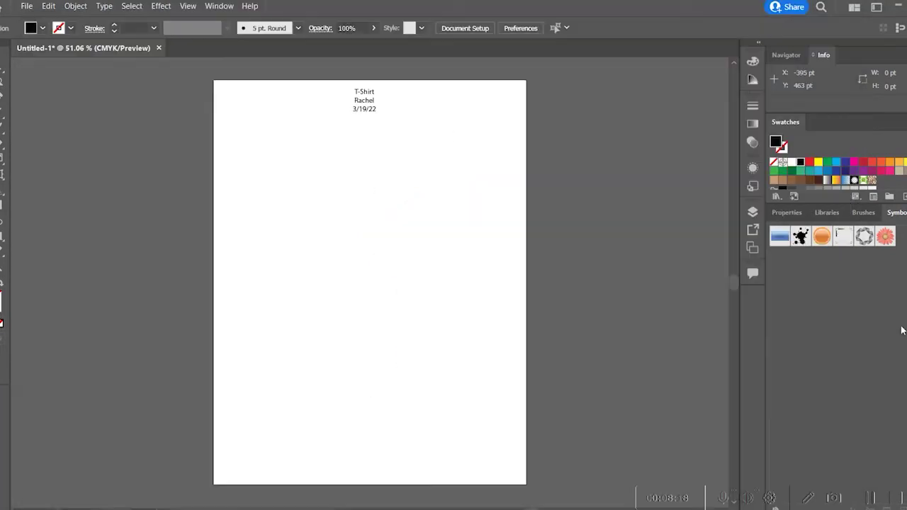
key(ctrl+v)
drag(357, 243, 352, 223)
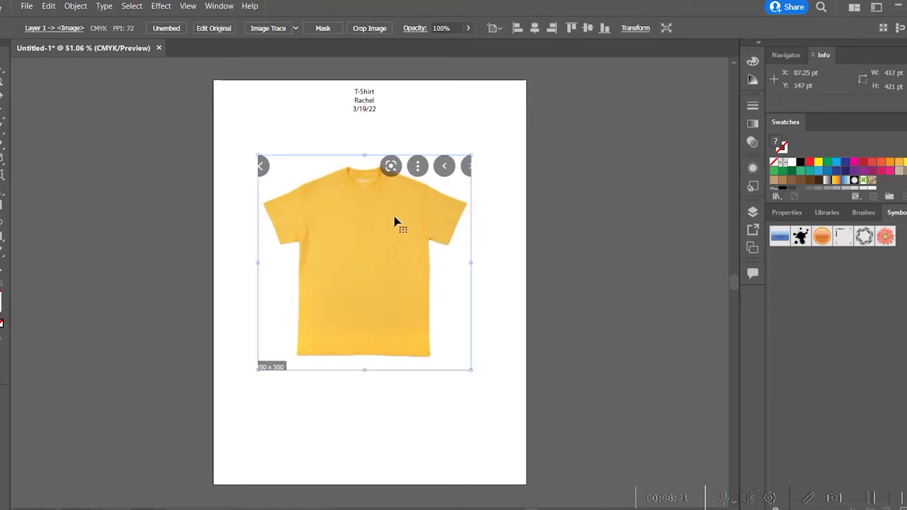
Step: Lower the T-shirt image's opacity to 49%, move the image about 25 pt up and deselect it
click(467, 29)
drag(469, 48, 447, 51)
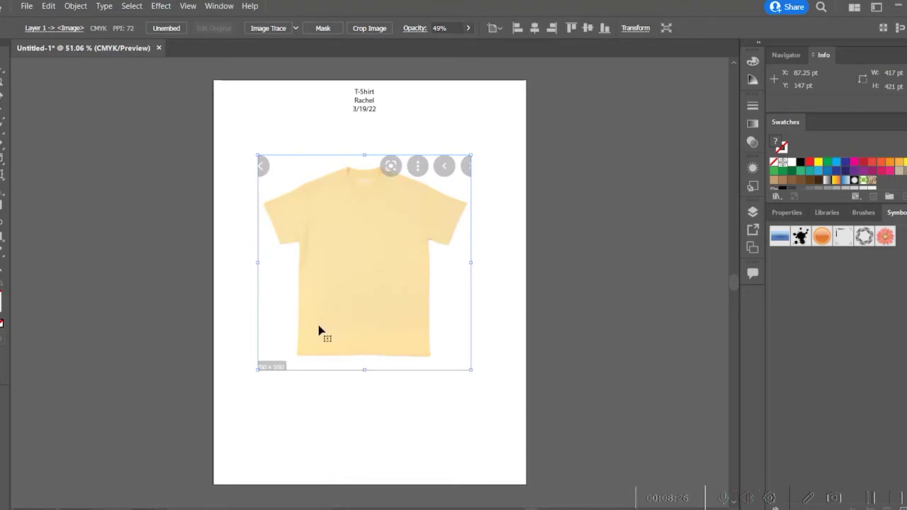
click(522, 289)
drag(374, 293, 370, 284)
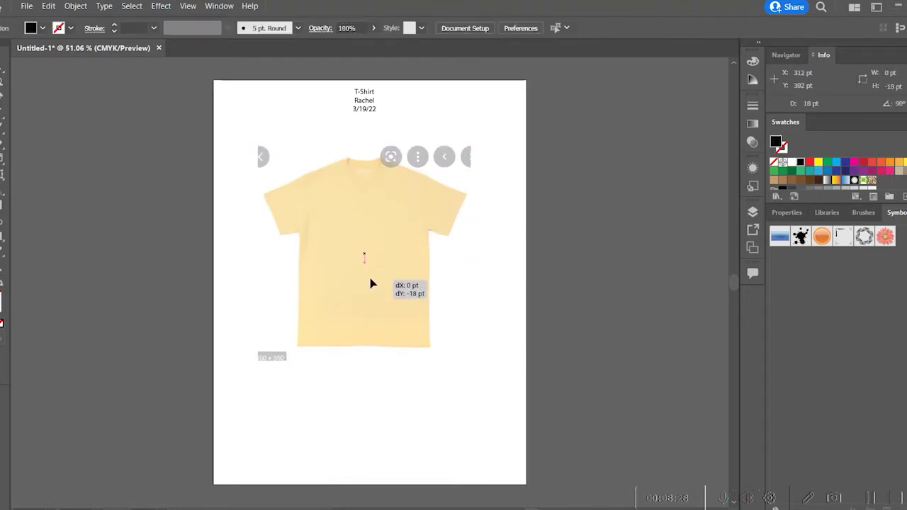
click(524, 363)
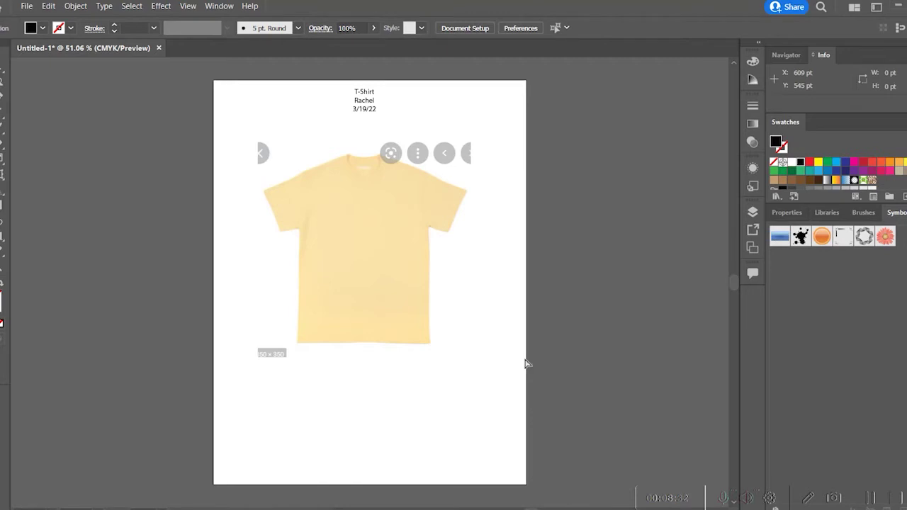
Step: Select the faded T-shirt image and lock it in place as a tracing template
key(ctrl+equal)
key(ctrl+equal)
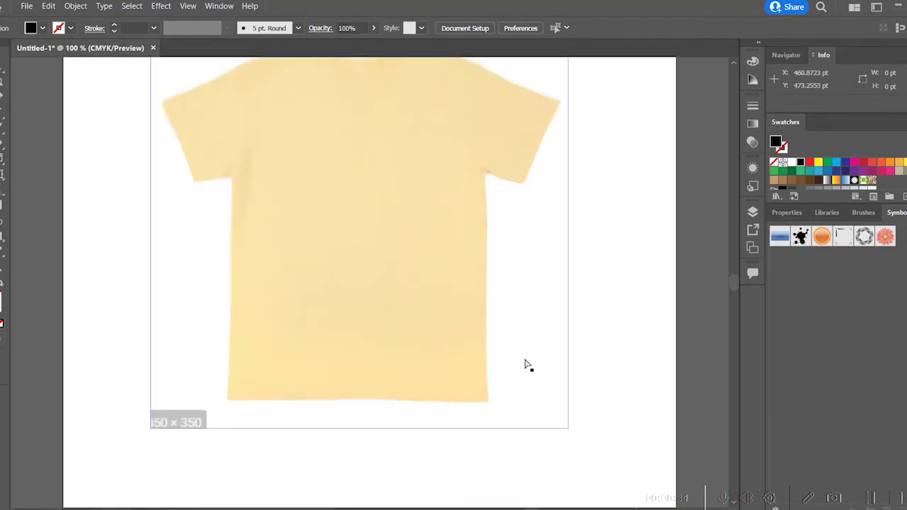
scroll(525, 364, up, 3)
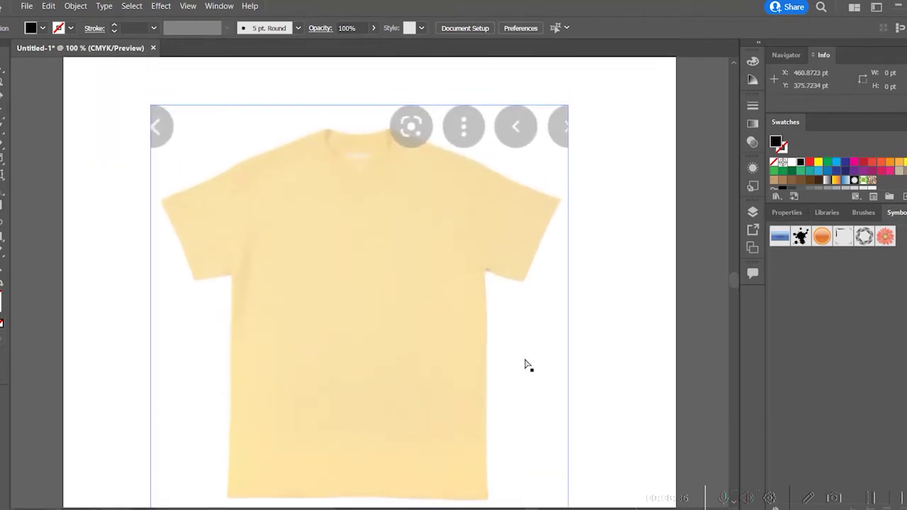
key(ctrl+minus)
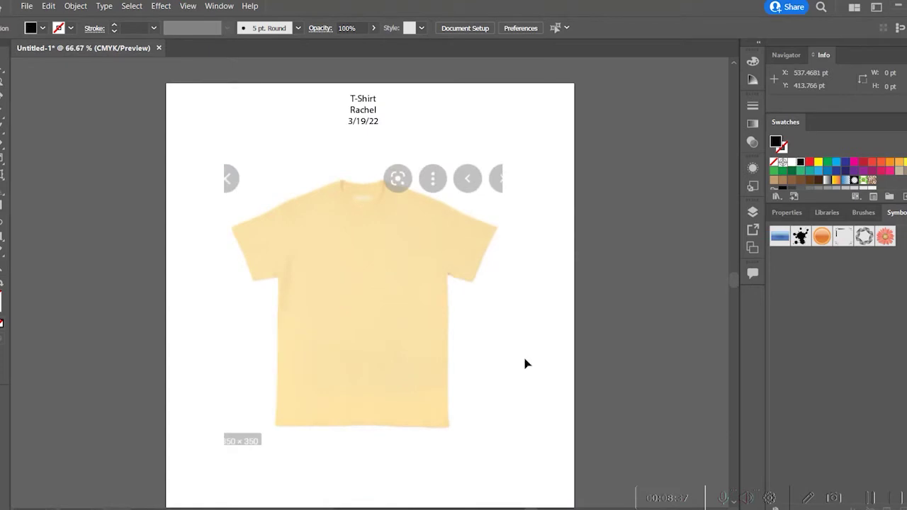
click(413, 261)
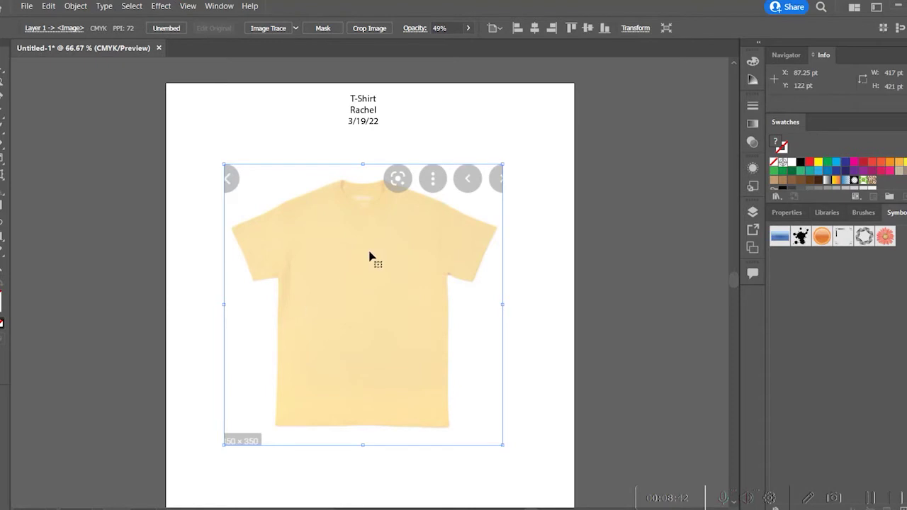
key(ctrl+shift+a)
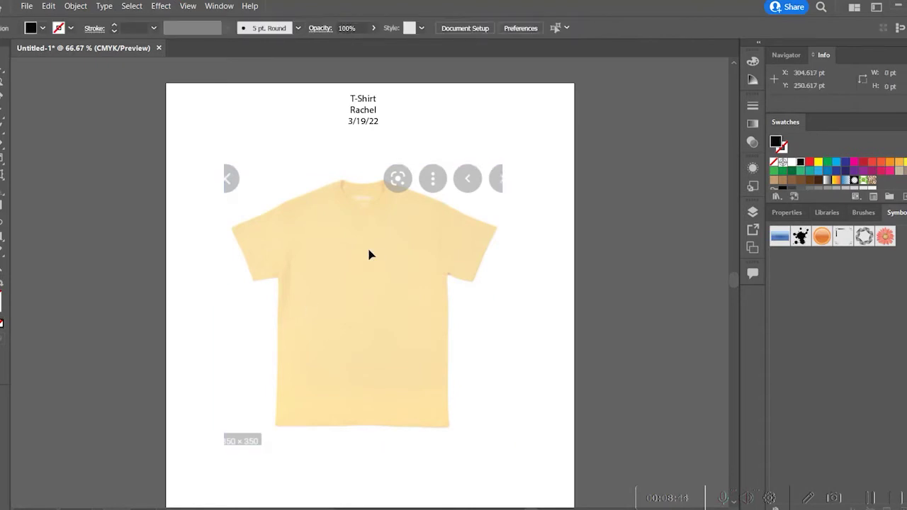
click(369, 254)
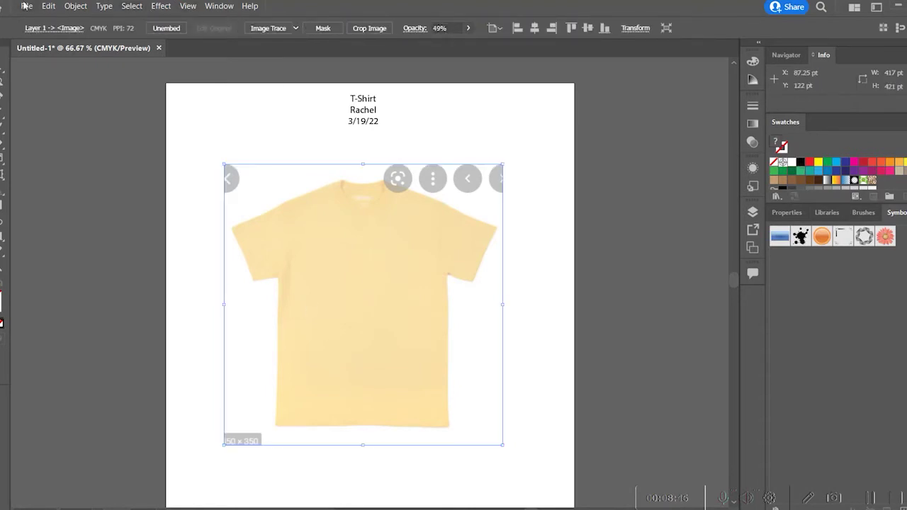
click(74, 7)
mouse_move(175, 92)
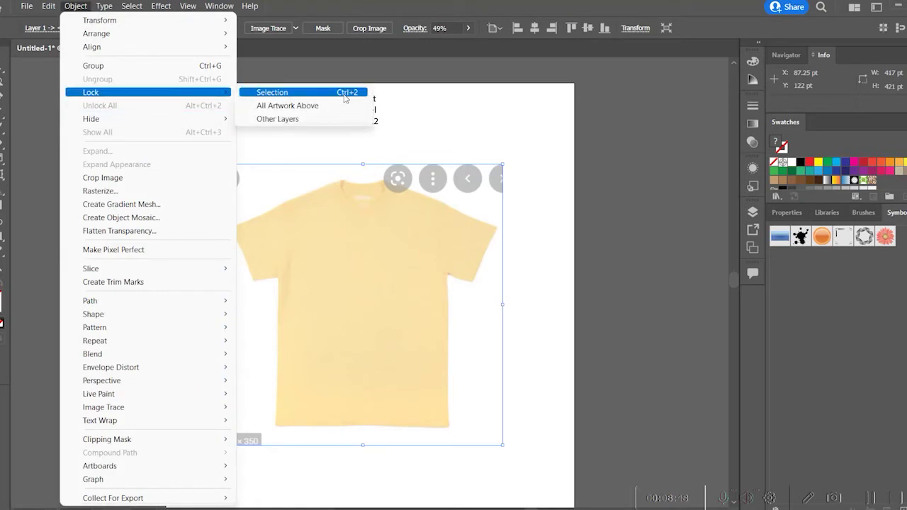
click(311, 97)
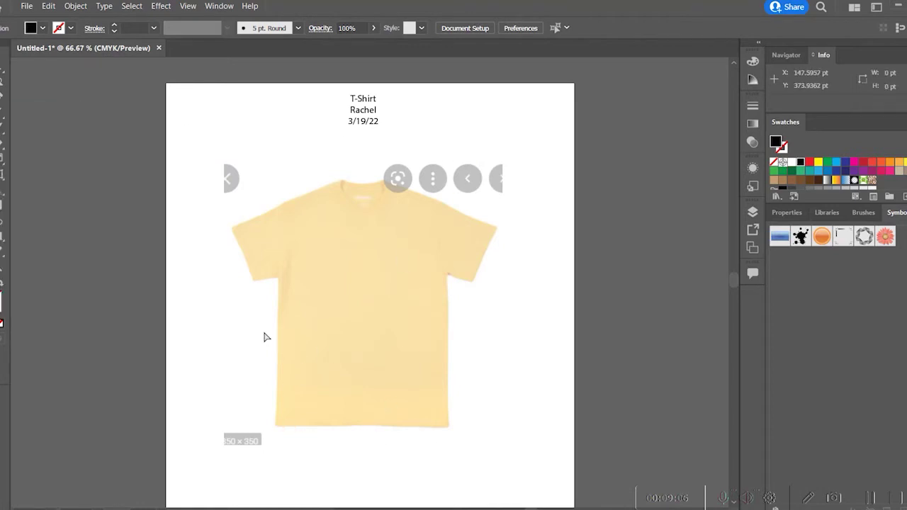
Step: Swap to no fill with a 1 pt black stroke and draw a Pen path about 259 pt long along the shirt's hem, from right to left
key(ctrl+1)
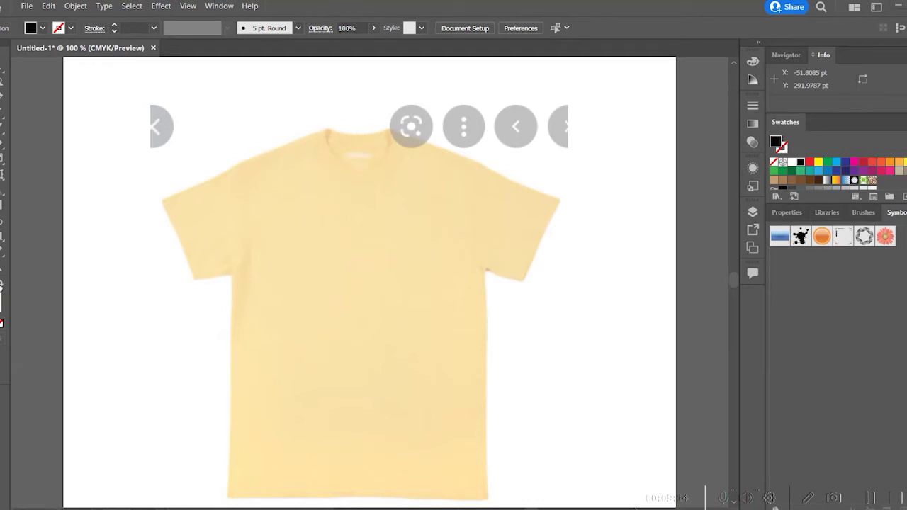
click(1, 286)
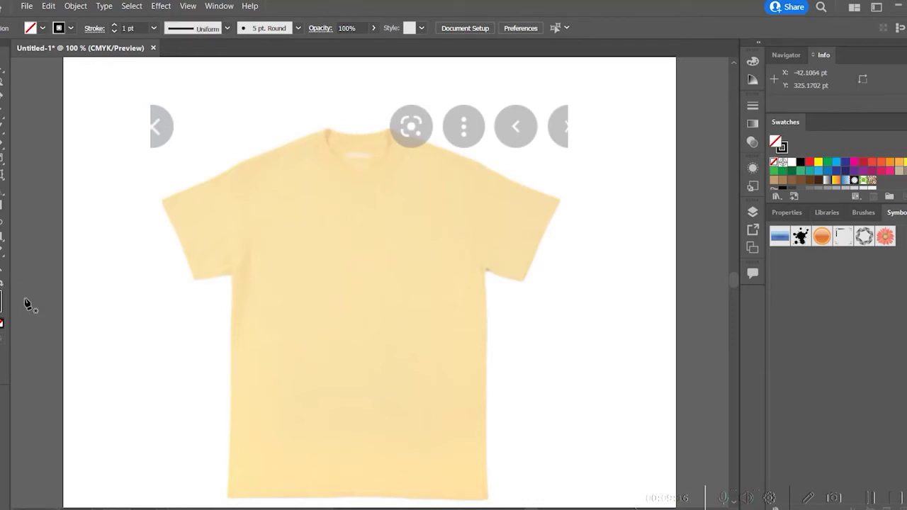
scroll(374, 264, down, 2)
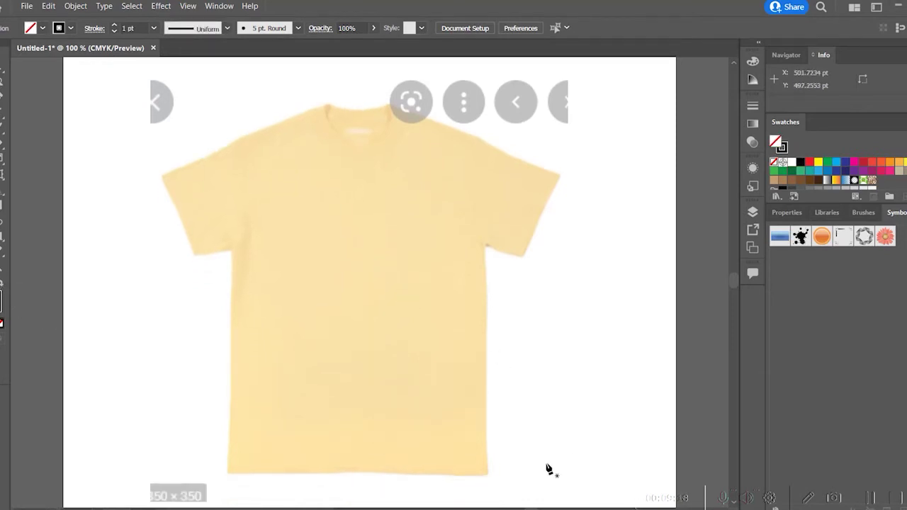
scroll(519, 469, down, 1)
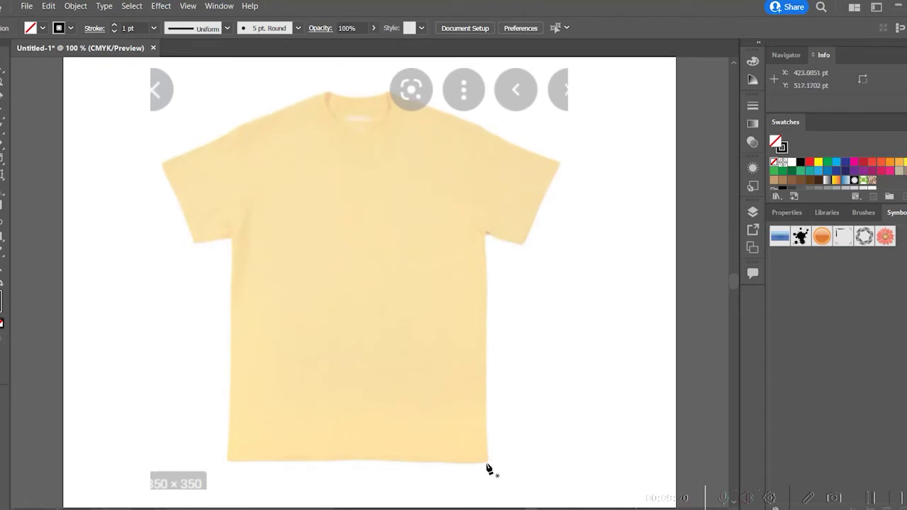
click(488, 464)
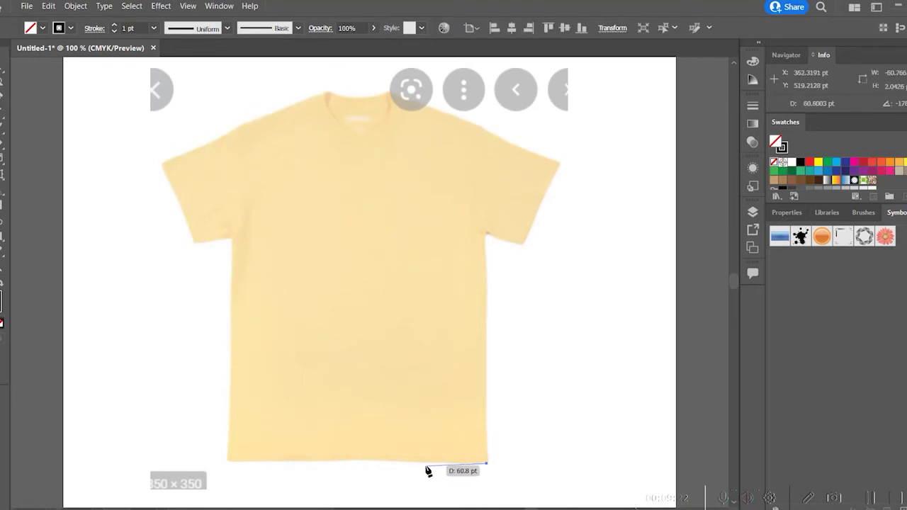
click(227, 464)
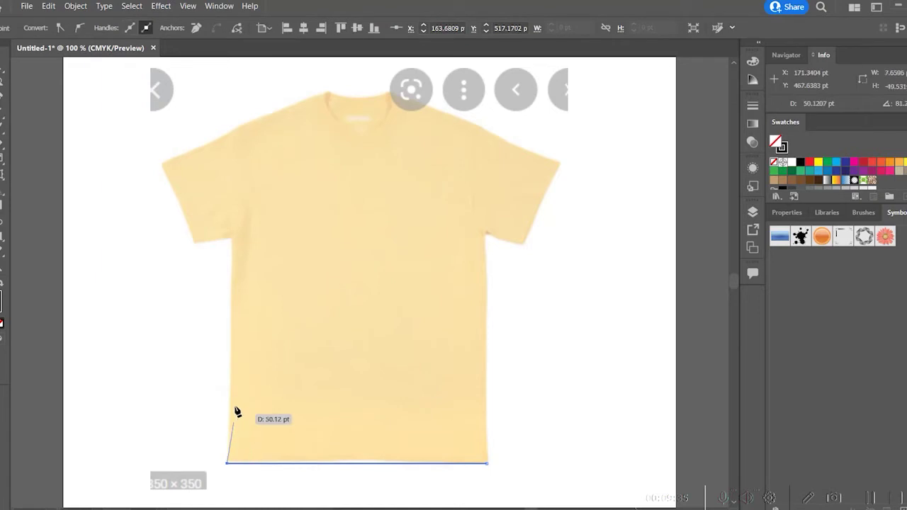
Step: Continue the Pen path up the shirt's left side seam, along the underarm and sleeve opening to the outer sleeve corner
click(231, 241)
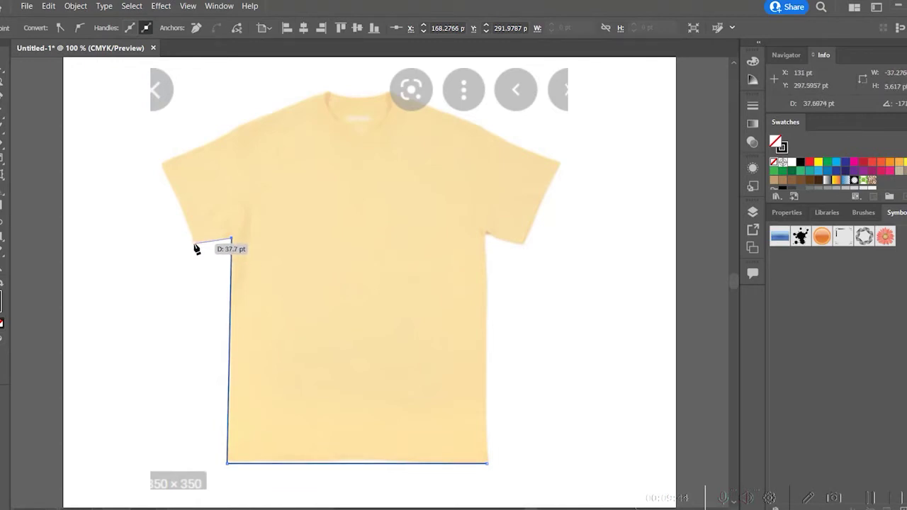
click(193, 242)
click(162, 164)
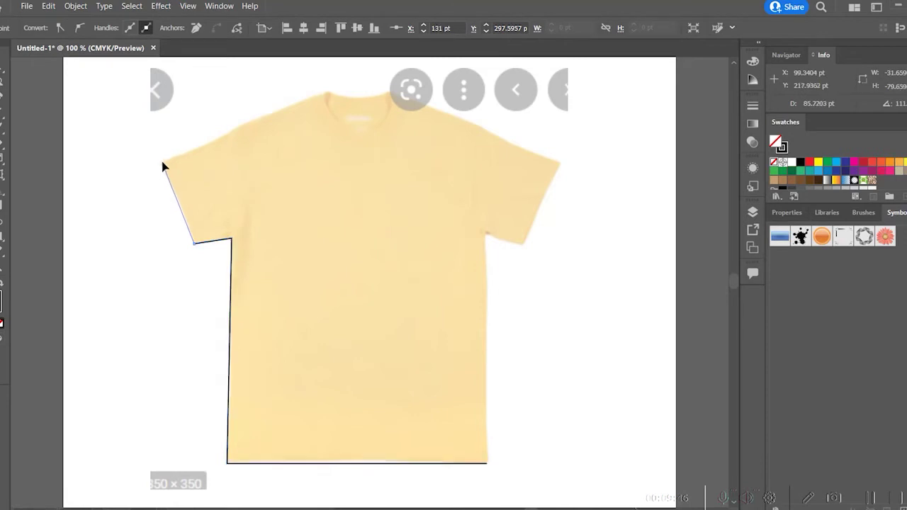
drag(161, 165, 146, 133)
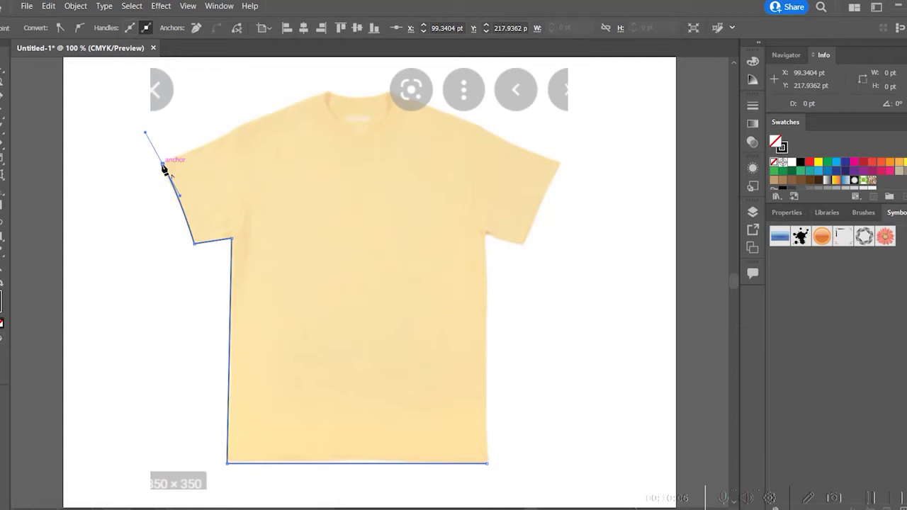
click(163, 166)
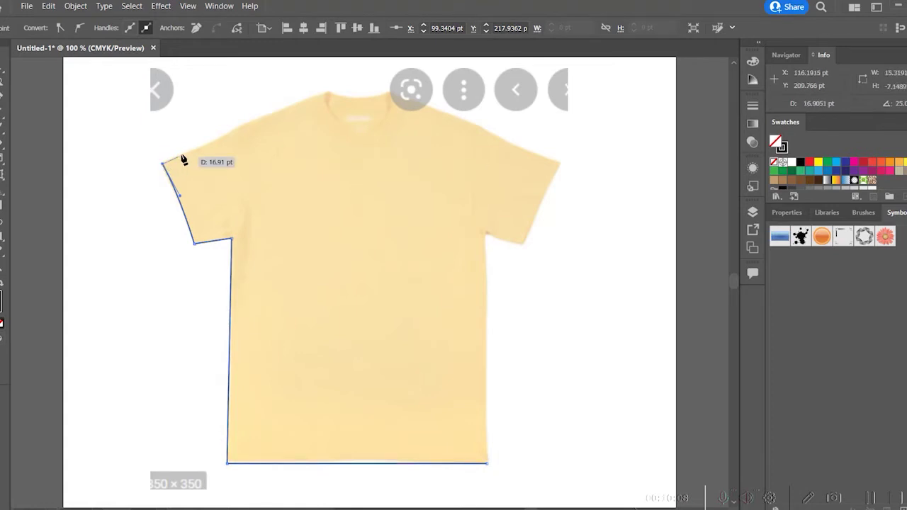
Step: Trace the left shoulder, a curved crew neckline and the right shoulder slope, making corner points where the direction changes
mouse_move(231, 135)
mouse_down()
mouse_move(165, 167)
mouse_move(328, 89)
mouse_move(163, 165)
mouse_move(328, 90)
mouse_move(314, 113)
mouse_move(318, 95)
mouse_move(326, 97)
mouse_move(310, 104)
mouse_move(314, 97)
mouse_move(309, 126)
mouse_move(357, 151)
mouse_move(394, 147)
mouse_up()
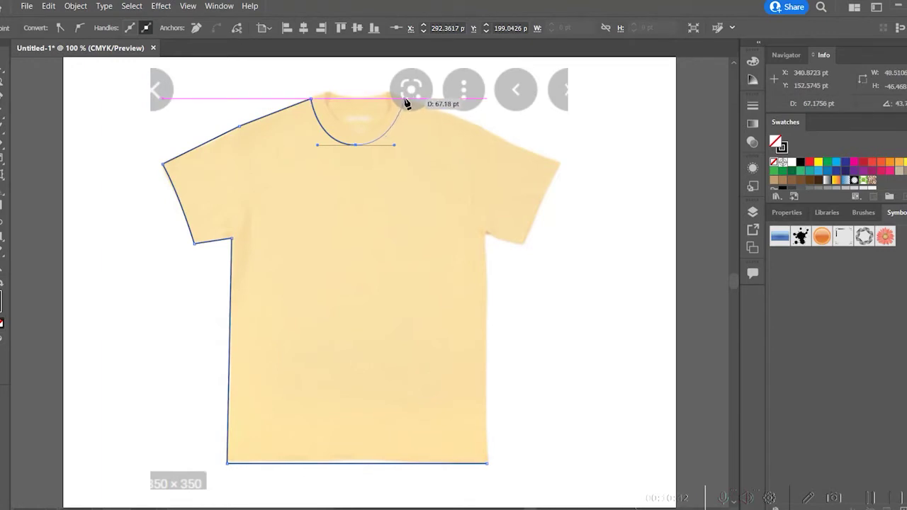
drag(406, 103, 405, 91)
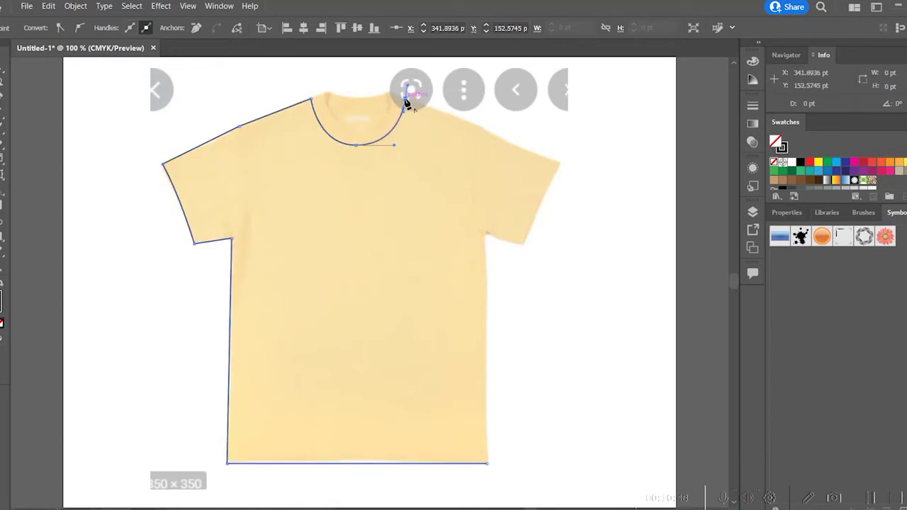
click(480, 131)
drag(480, 131, 492, 138)
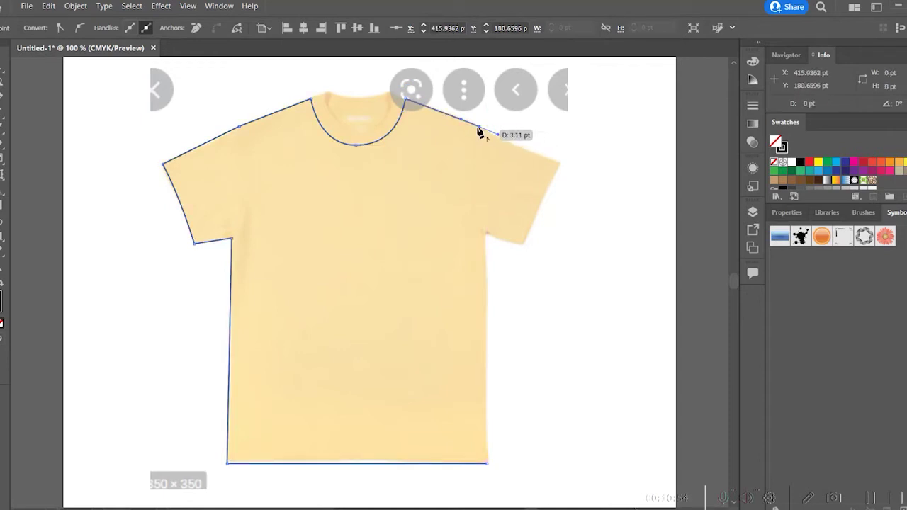
click(486, 134)
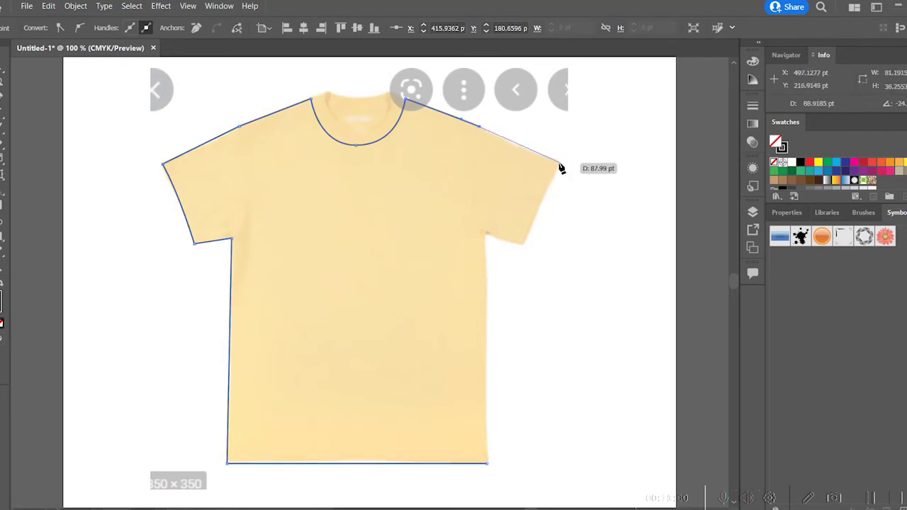
Step: Trace the right sleeve, underarm and side seam, and close the path at the starting hem corner
click(559, 163)
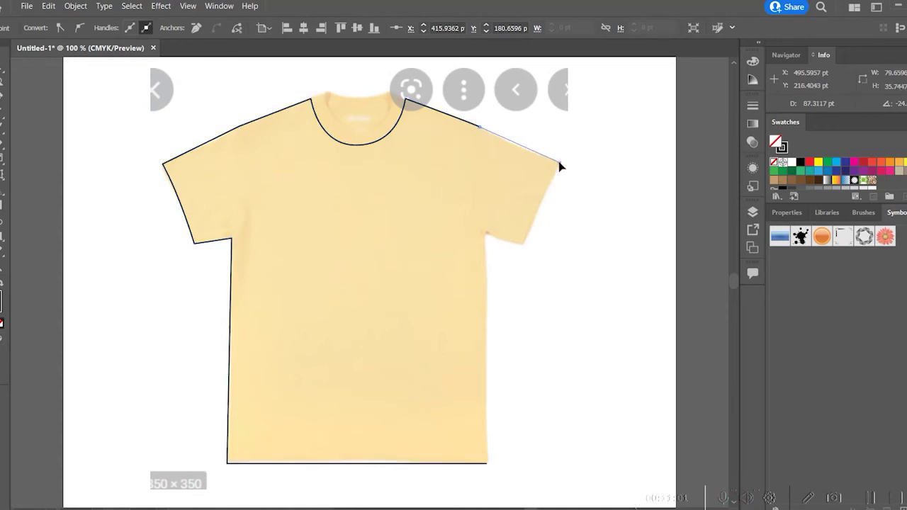
drag(523, 247, 511, 287)
click(523, 246)
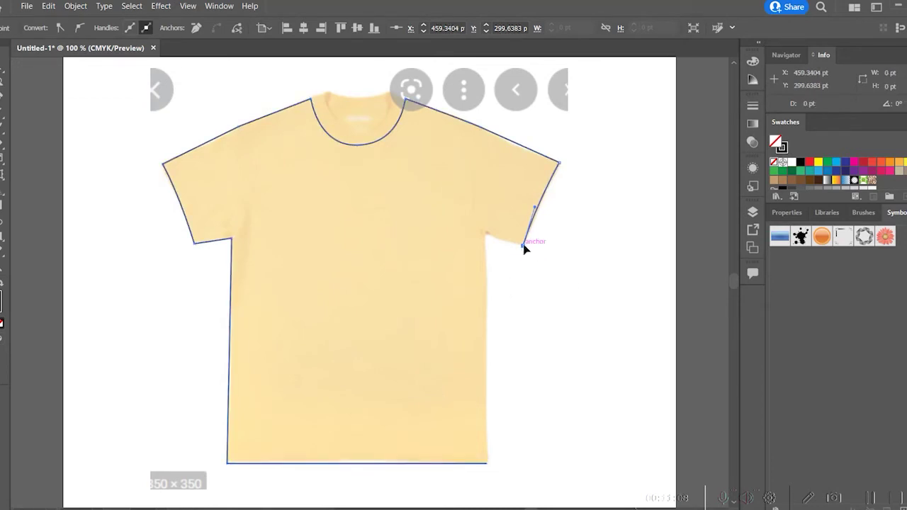
click(487, 236)
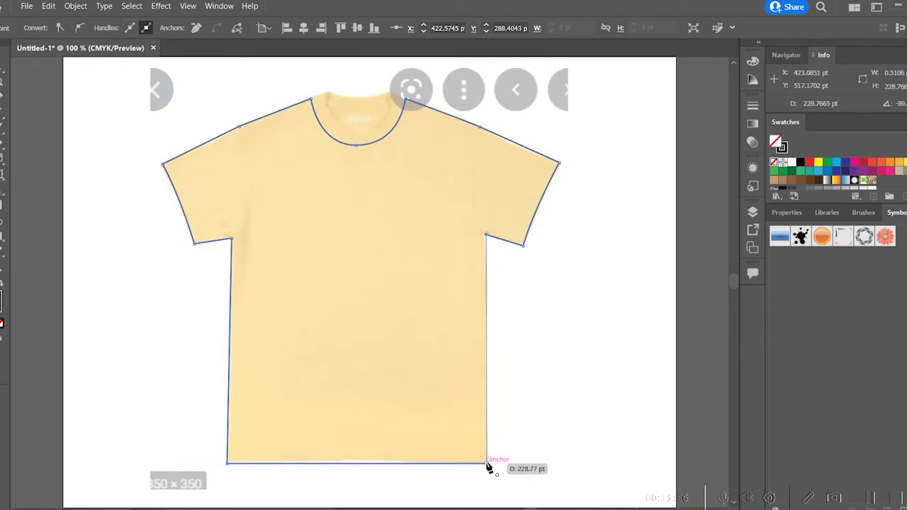
click(487, 464)
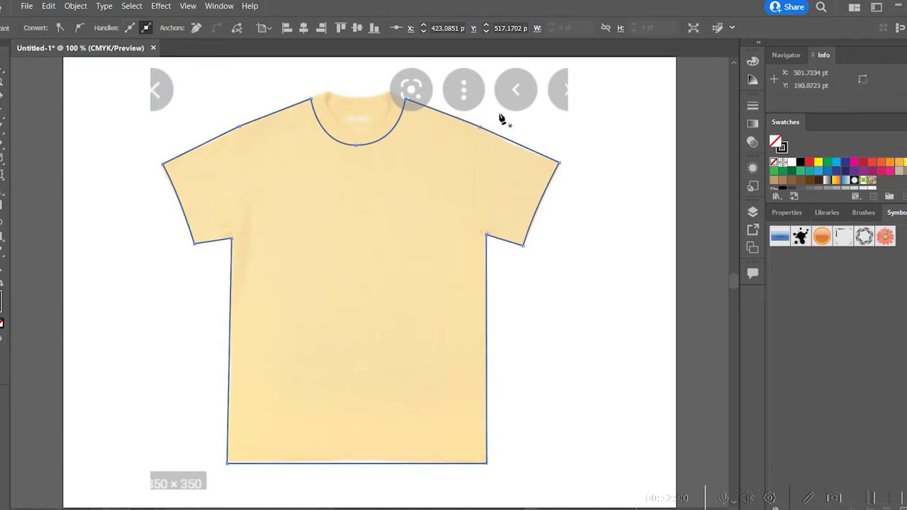
Step: Try the yellow sampled from the photo as the outline's fill, and reset to the default white fill and black stroke
scroll(392, 174, up, 6)
scroll(400, 213, down, 5)
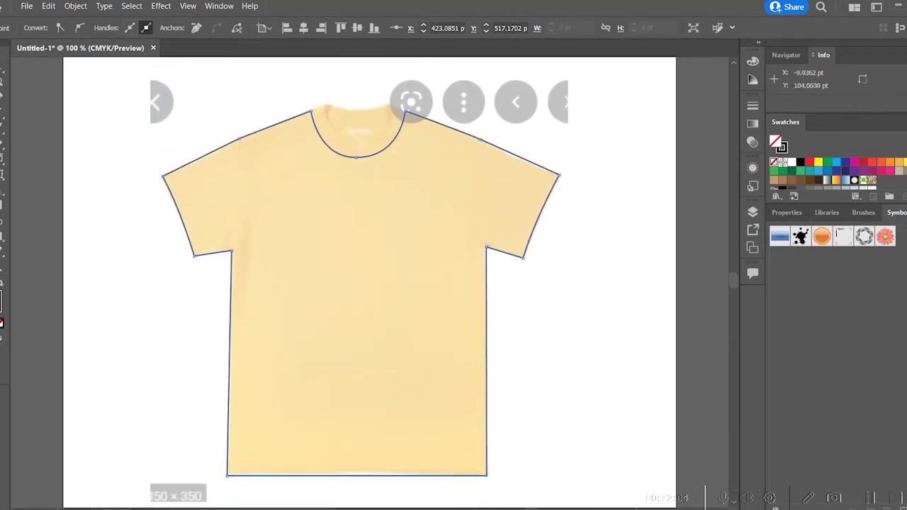
key(v)
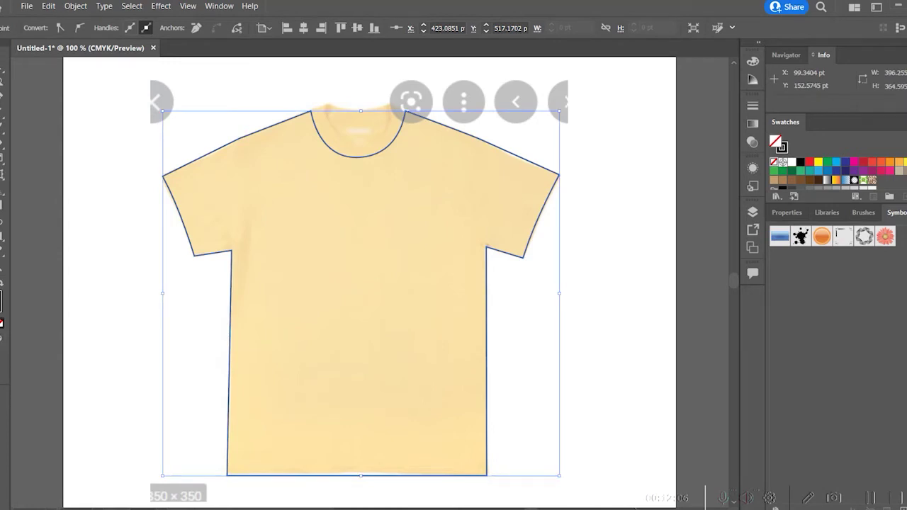
key(i)
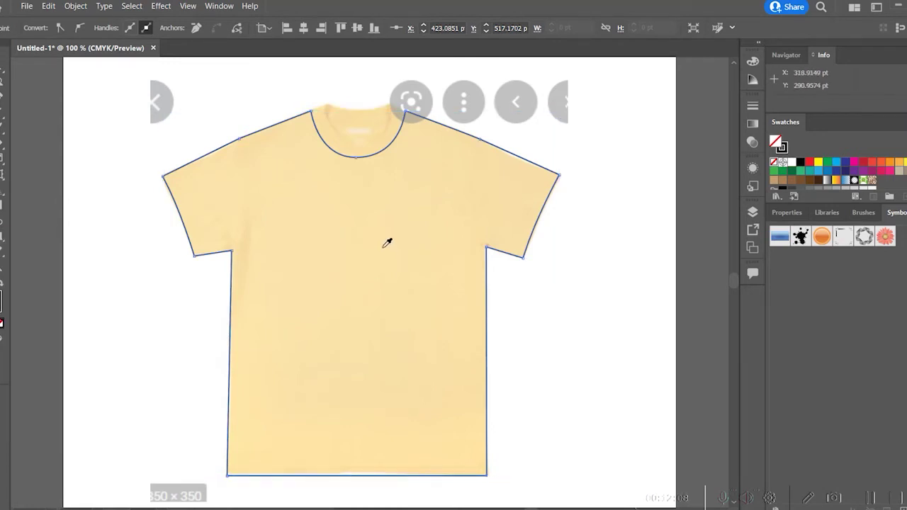
click(383, 247)
key(v)
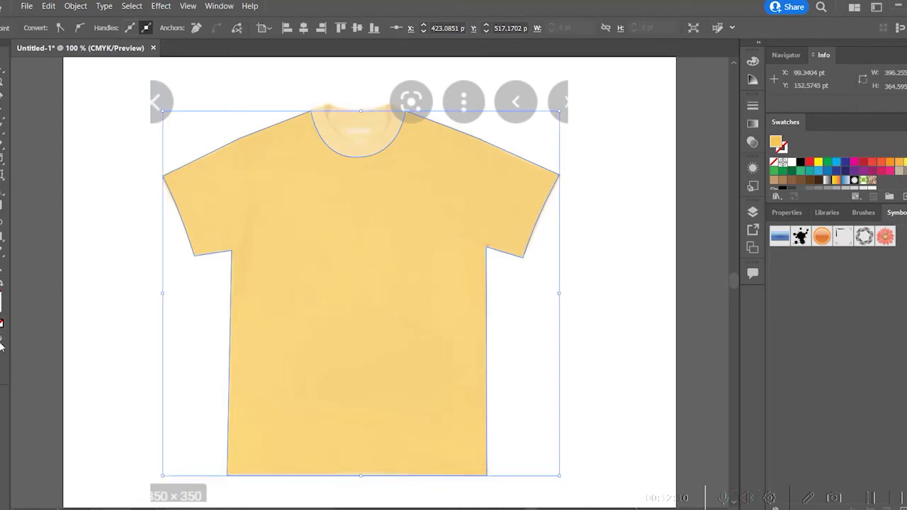
key(d)
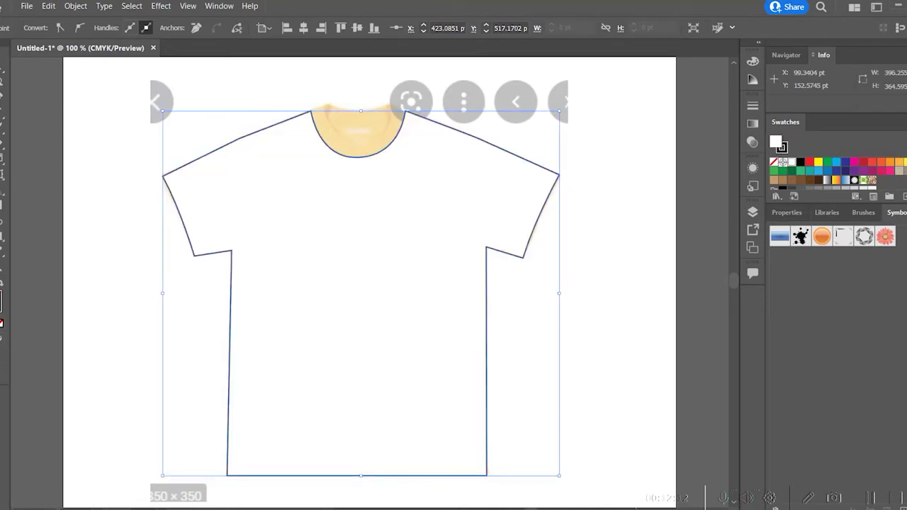
Step: Fill the T-shirt outline with the yellow sampled from the photo's neck area and give it a black stroke
key(i)
click(355, 144)
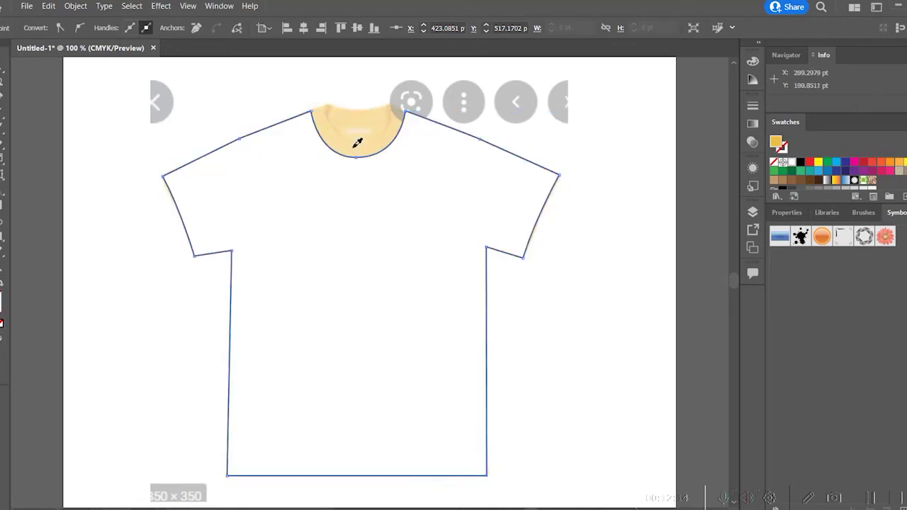
key(v)
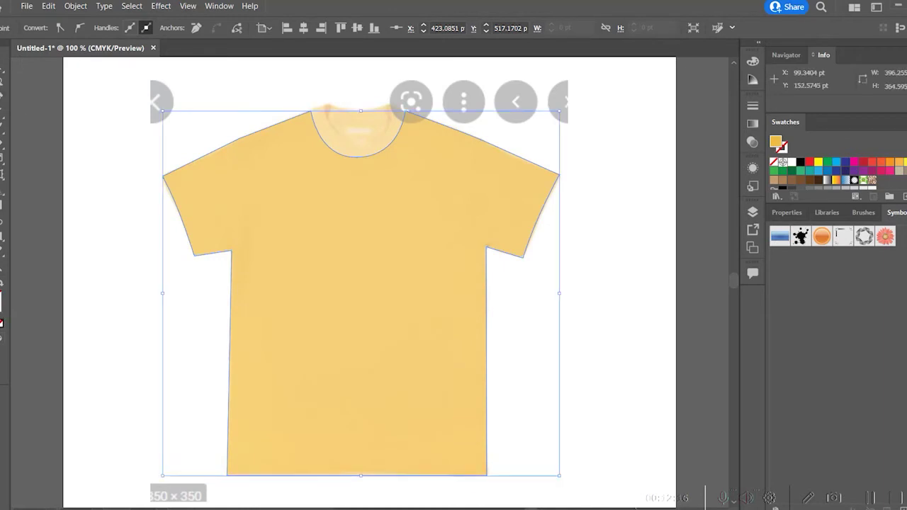
key(F6)
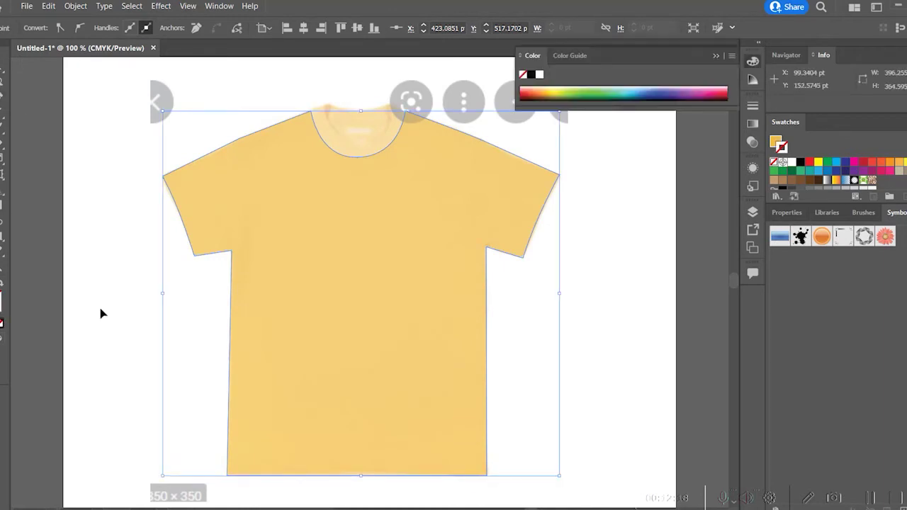
click(799, 162)
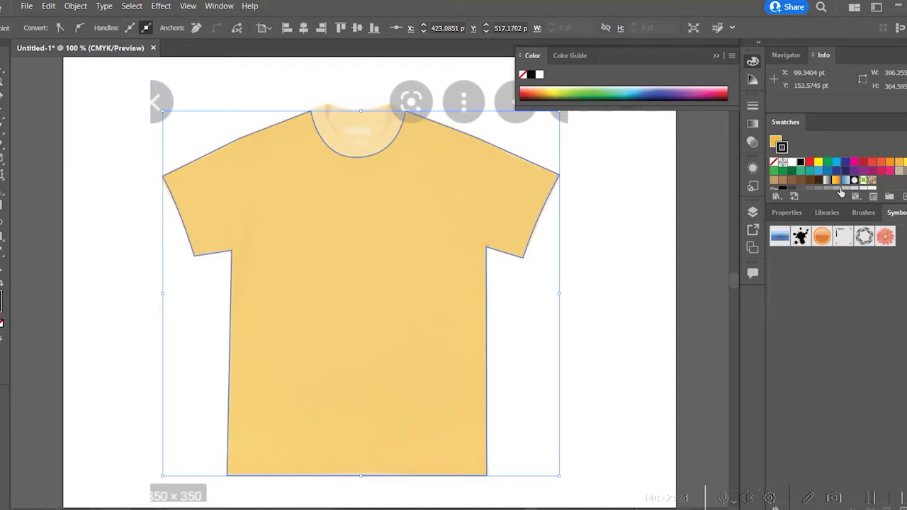
Step: Set the T-shirt outline's stroke weight to 2 pt
click(752, 105)
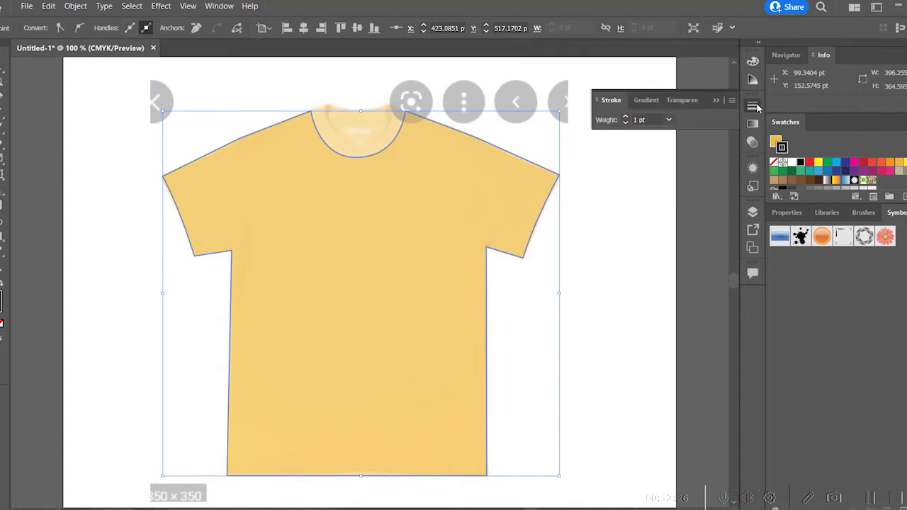
click(625, 117)
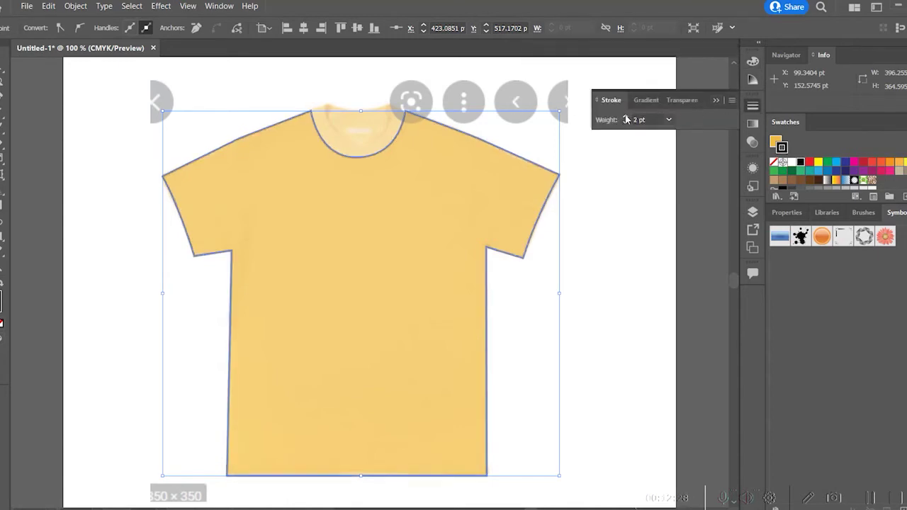
click(624, 117)
click(625, 123)
click(617, 222)
Step: Select the traced T-shirt shape and raise its opacity to 100%
click(268, 199)
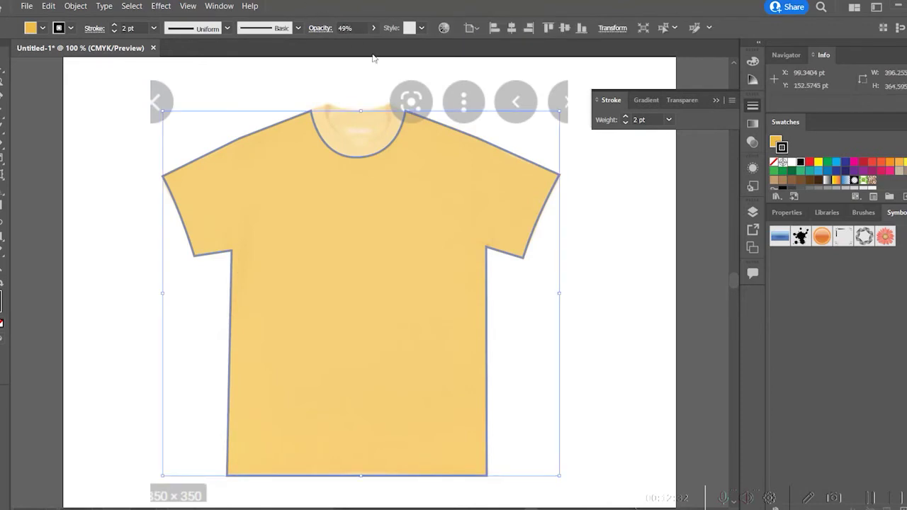
click(373, 28)
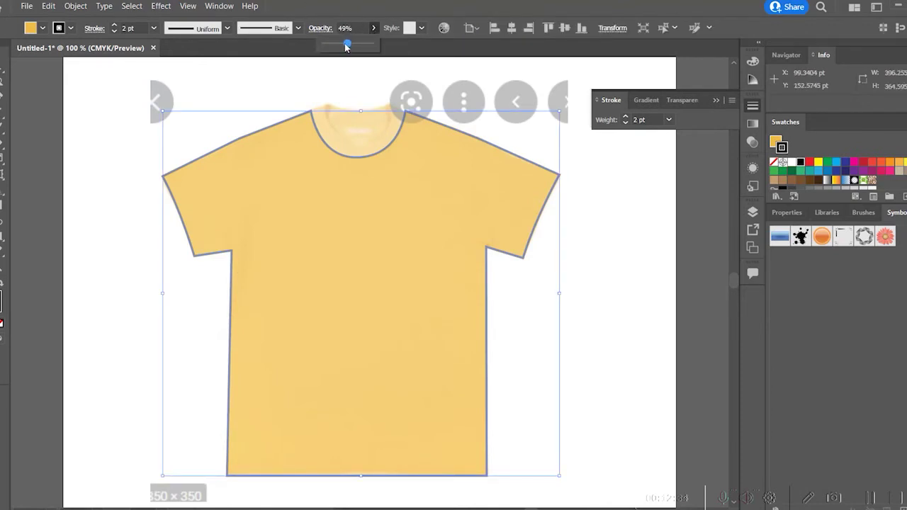
drag(347, 44, 371, 44)
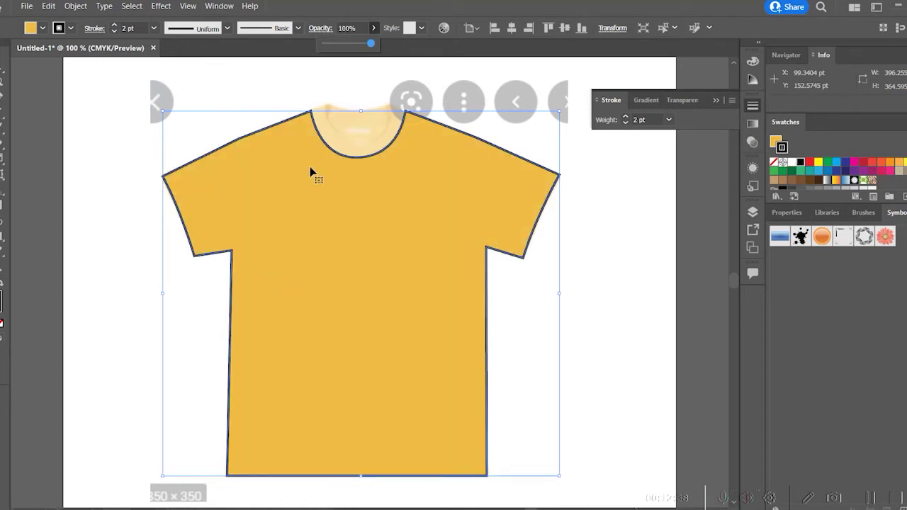
click(607, 349)
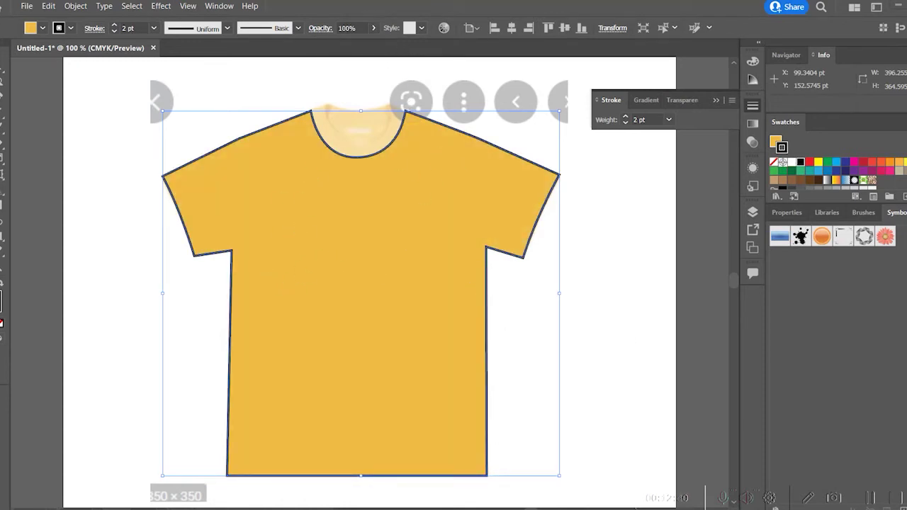
Step: Change the T-shirt's fill to a lighter yellow-orange tint from the Color Guide and deselect the shape
click(0, 293)
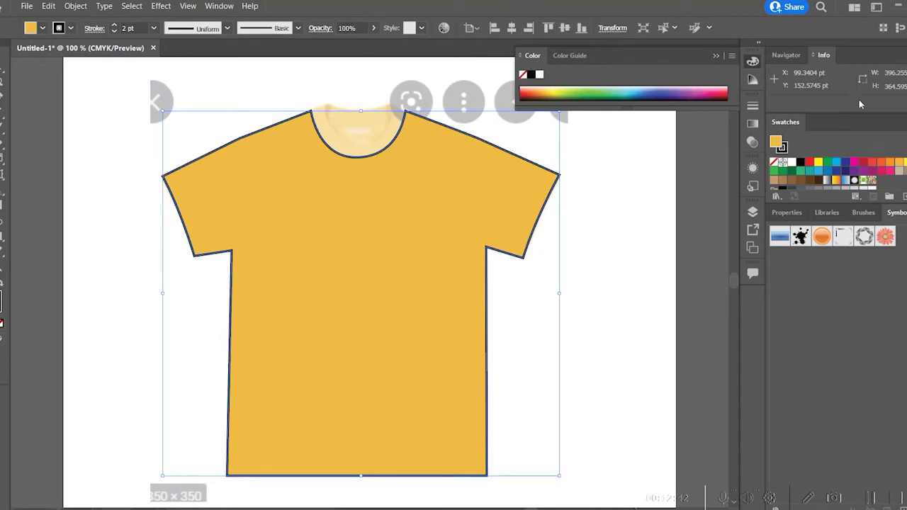
click(567, 56)
click(669, 111)
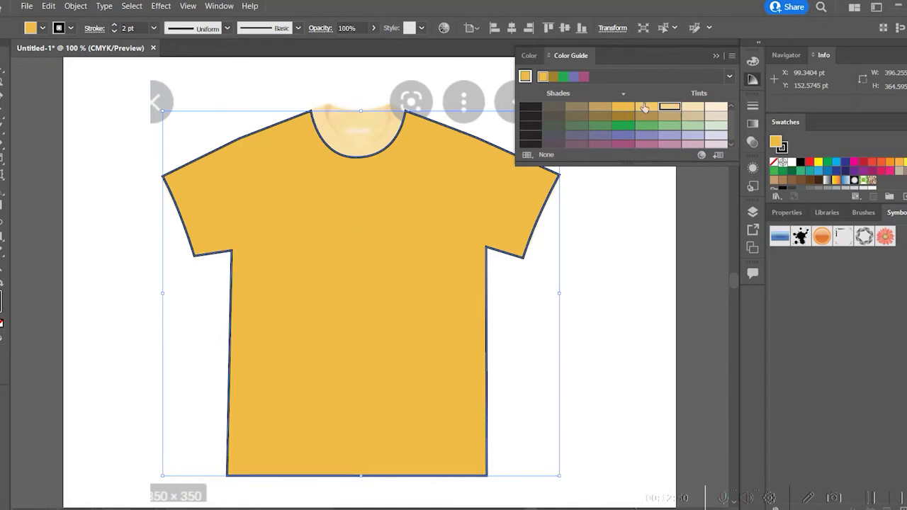
click(646, 108)
click(699, 107)
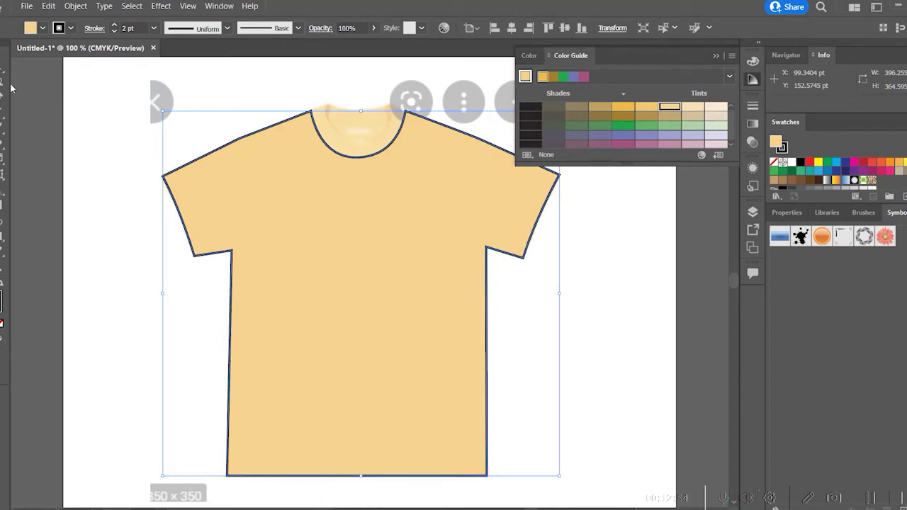
click(588, 327)
Step: Select the traced T-shirt shape, set its fill to none and activate the Pen tool
scroll(588, 329, down, 1)
scroll(576, 340, up, 3)
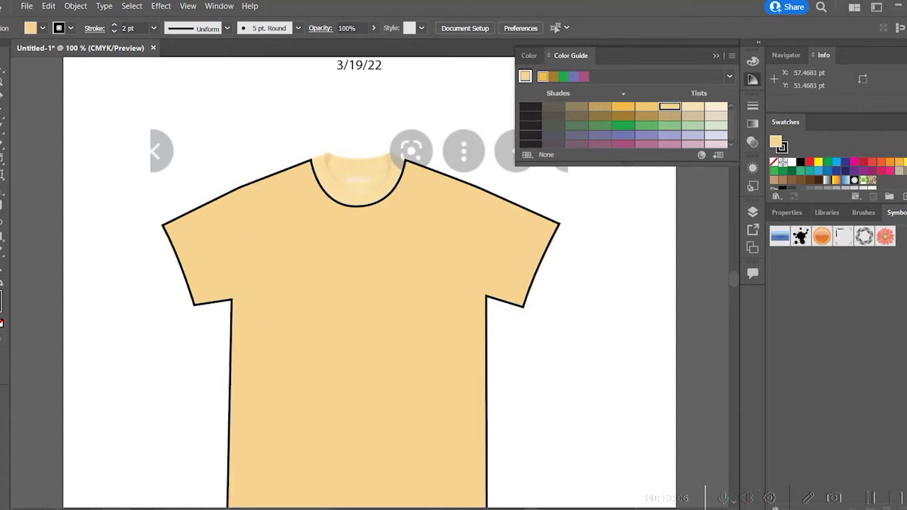
click(0, 69)
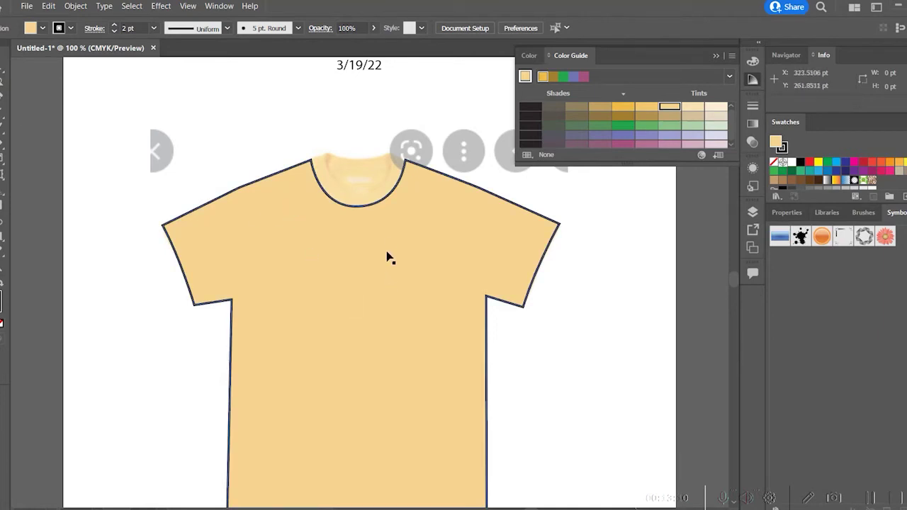
click(362, 233)
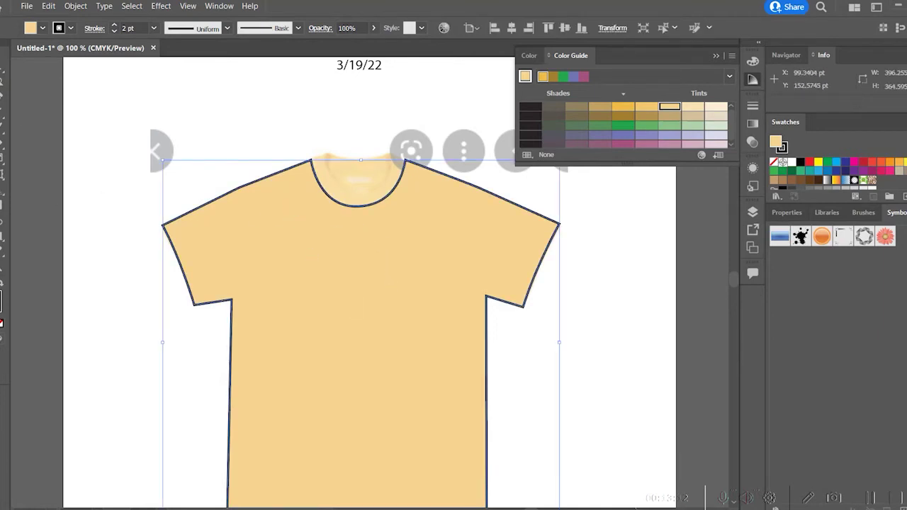
click(1, 327)
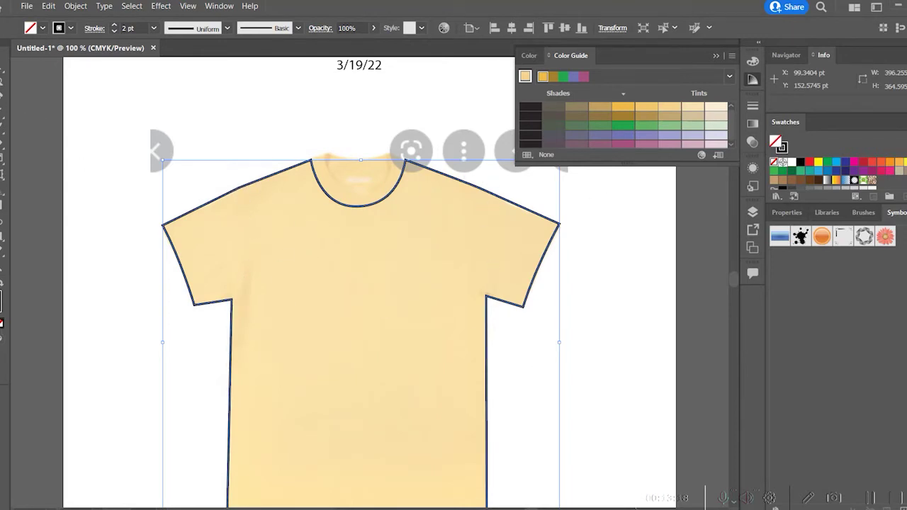
key(p)
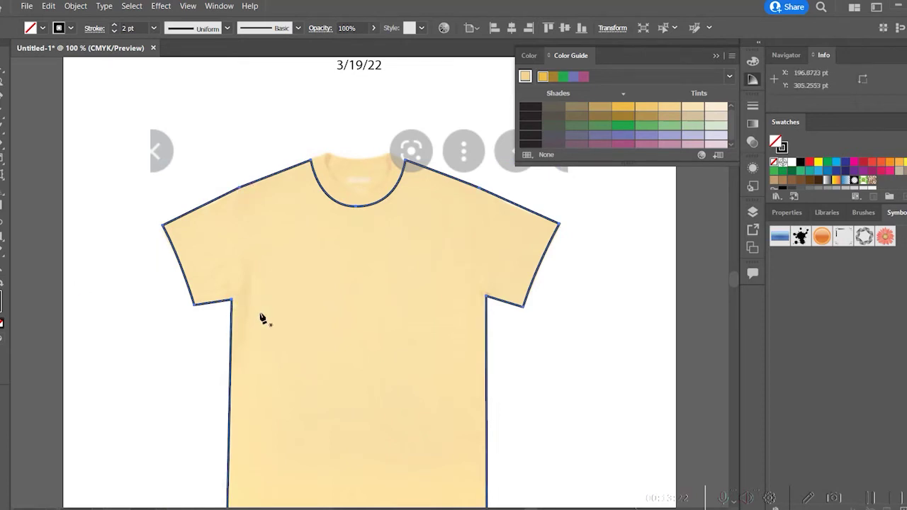
click(232, 302)
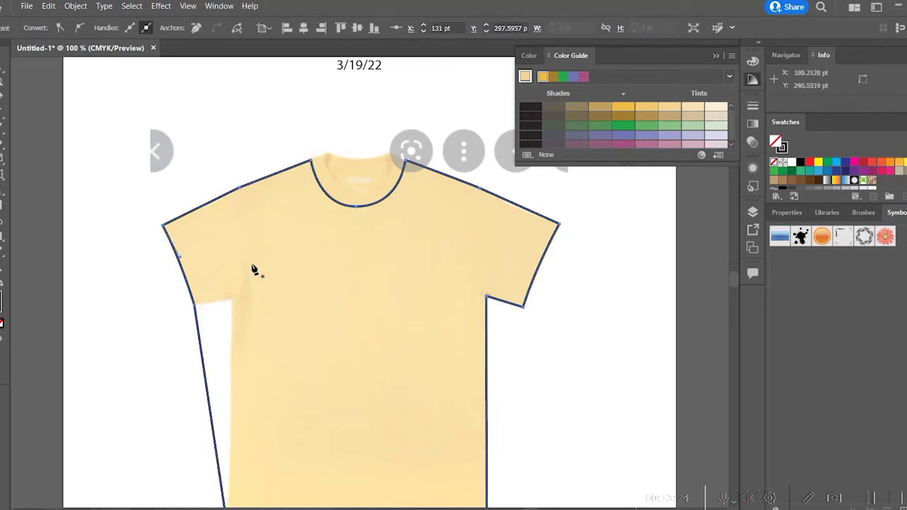
key(ctrl+z)
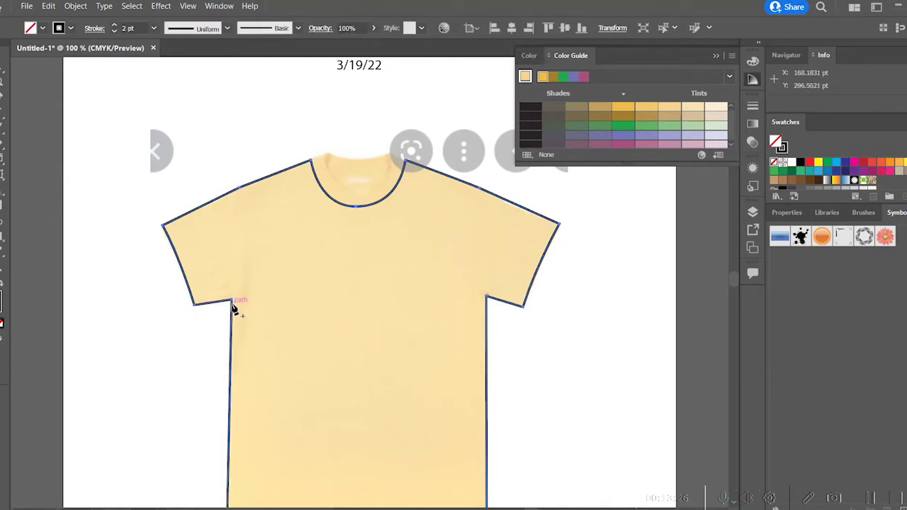
click(233, 302)
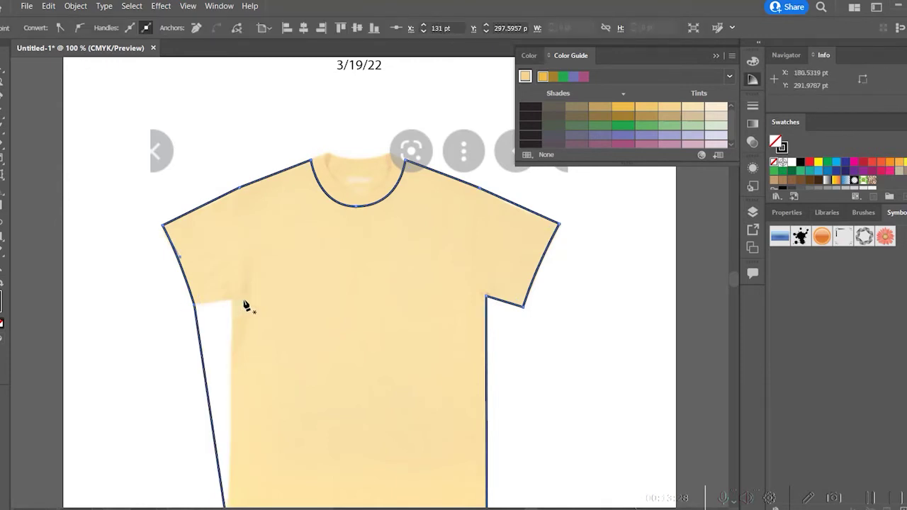
key(ctrl+z)
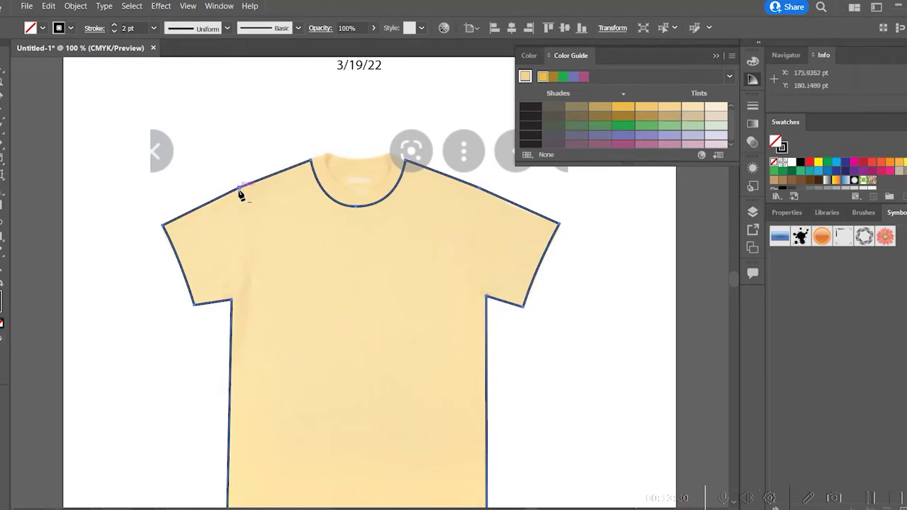
click(238, 191)
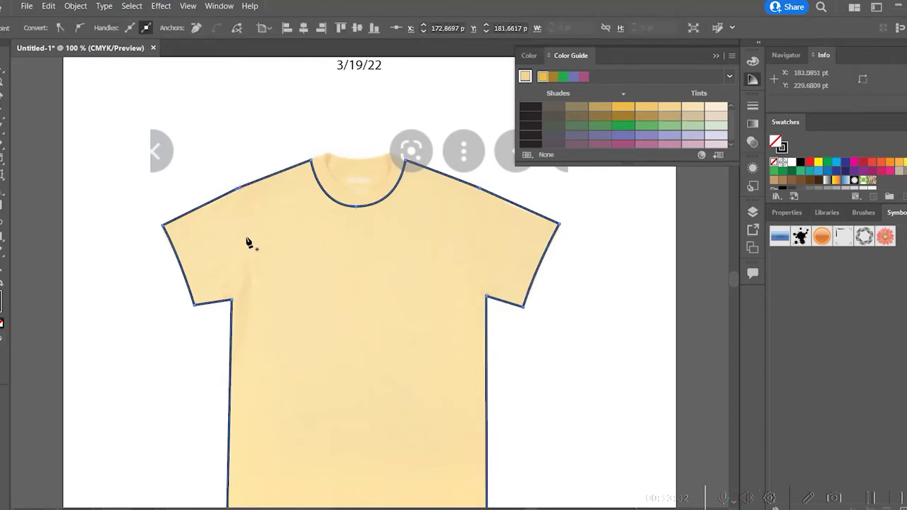
ctrl+click(47, 114)
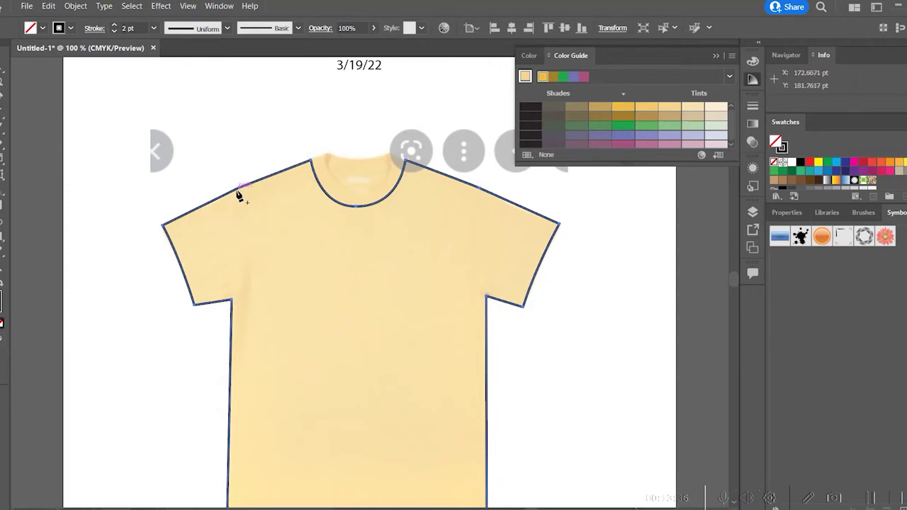
Step: Draw a curved armhole seam about 107 pt tall with the Pen tool, from the left shoulder edge down to the left underarm corner
drag(236, 191, 212, 347)
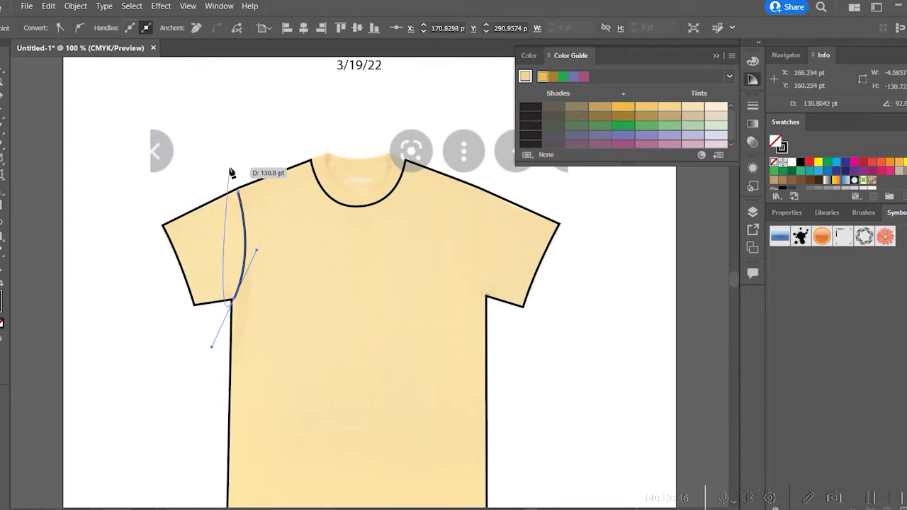
click(241, 193)
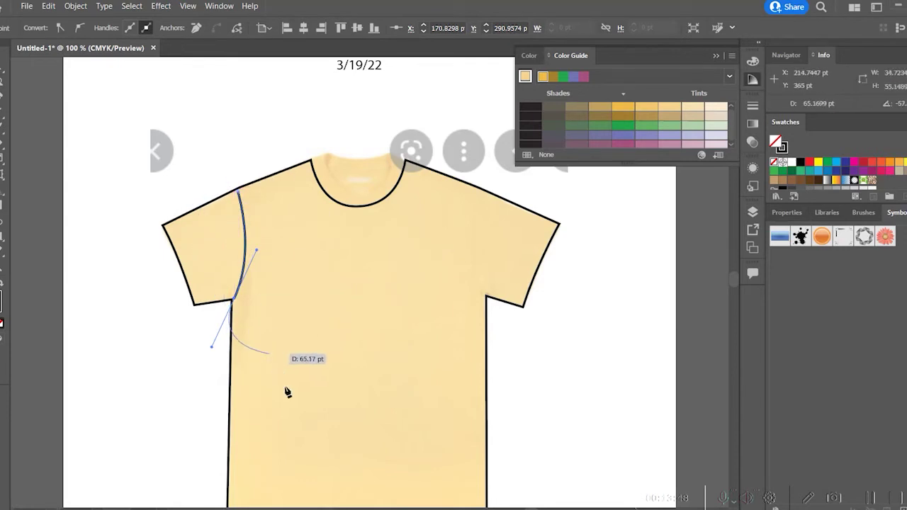
click(306, 271)
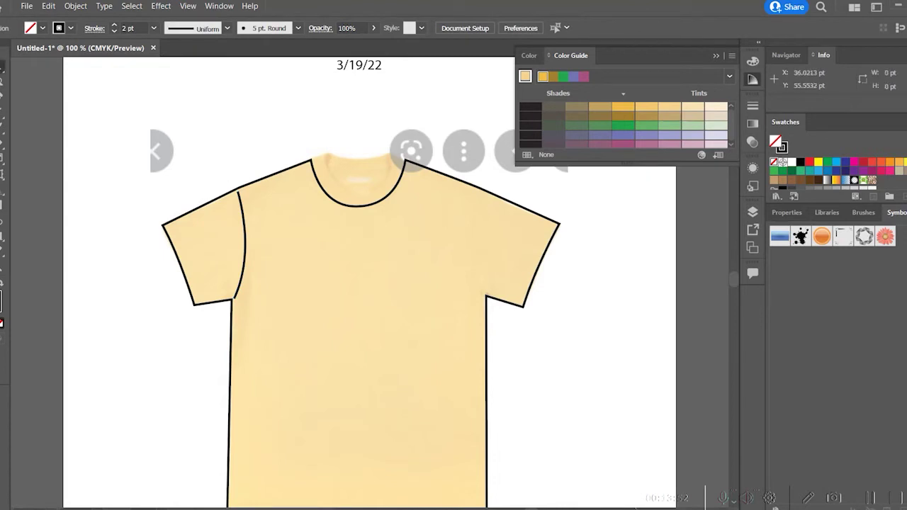
Step: Move the left armhole seam's two end anchors onto the shirt outline at the shoulder and underarm, and deselect the seam
click(238, 191)
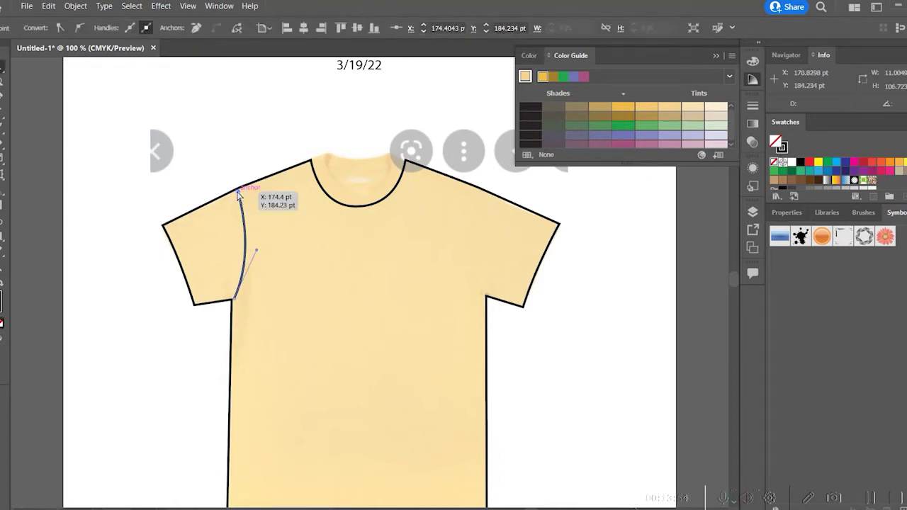
click(237, 315)
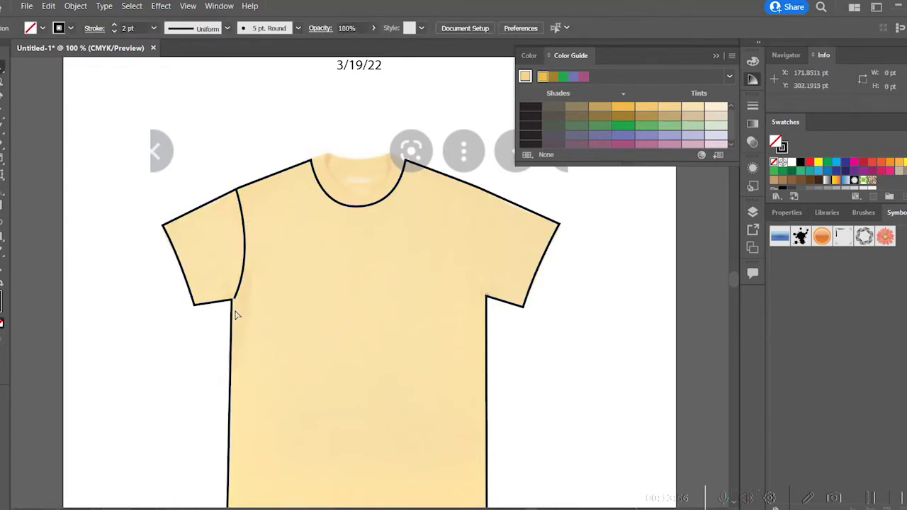
click(235, 303)
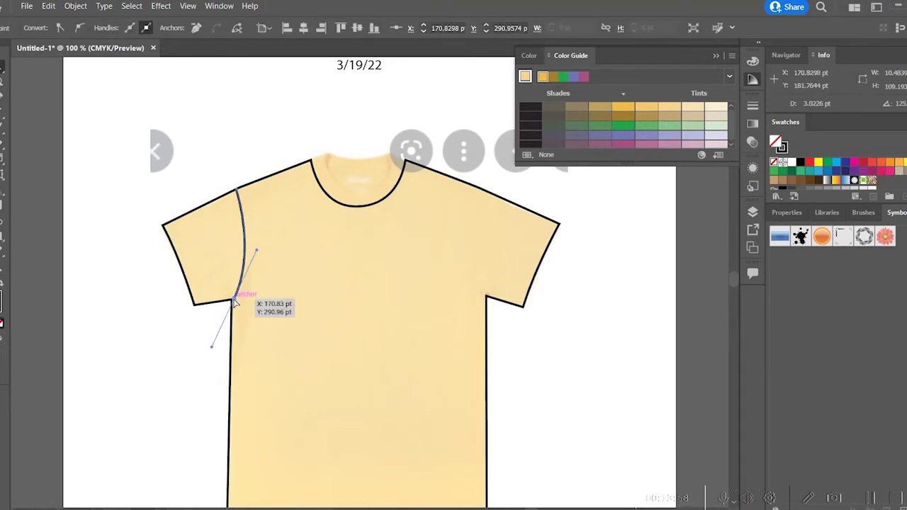
click(613, 330)
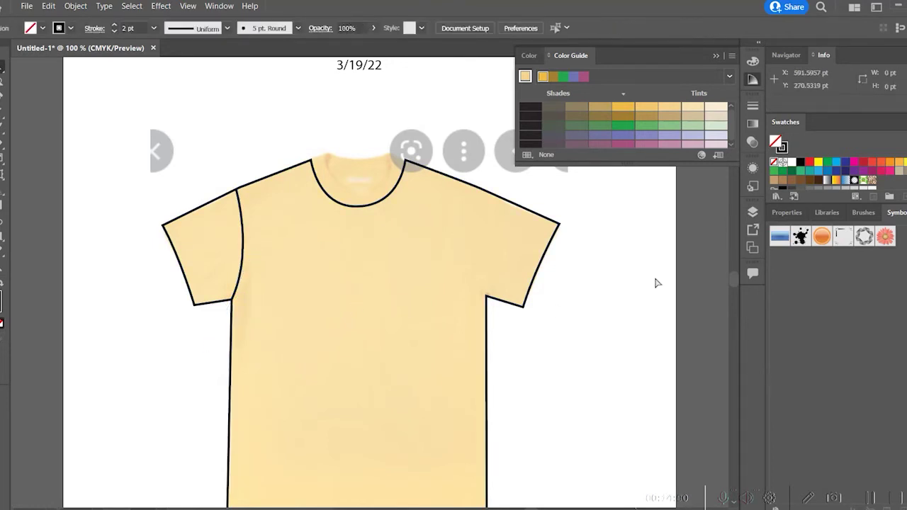
Step: Draw a curved armhole seam about 106 pt tall with the Pen tool, from the right shoulder edge down to the right underarm corner
drag(655, 281, 568, 281)
key(ctrl+plus)
key(ctrl+plus)
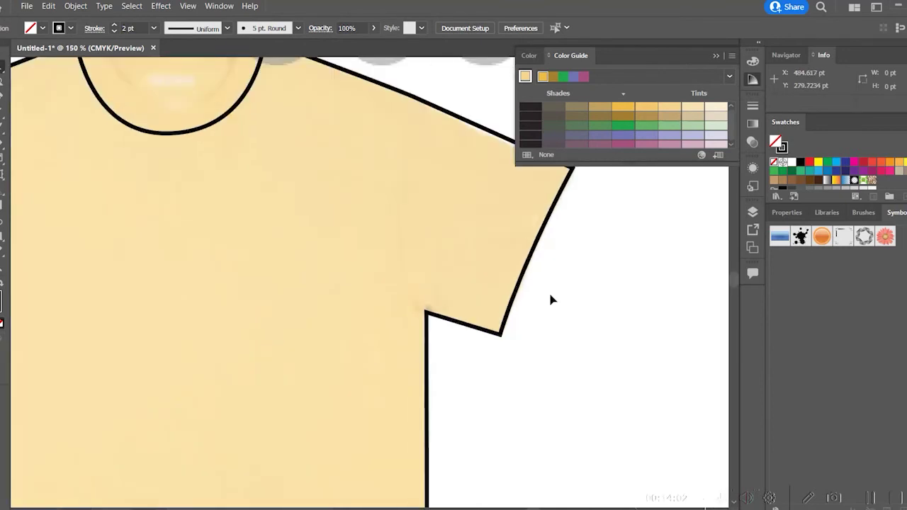
click(412, 98)
click(425, 315)
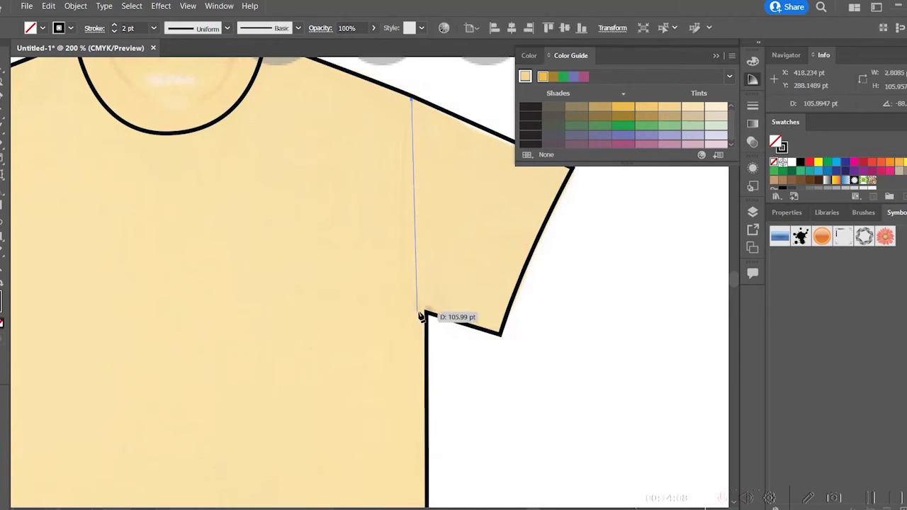
drag(425, 314, 461, 368)
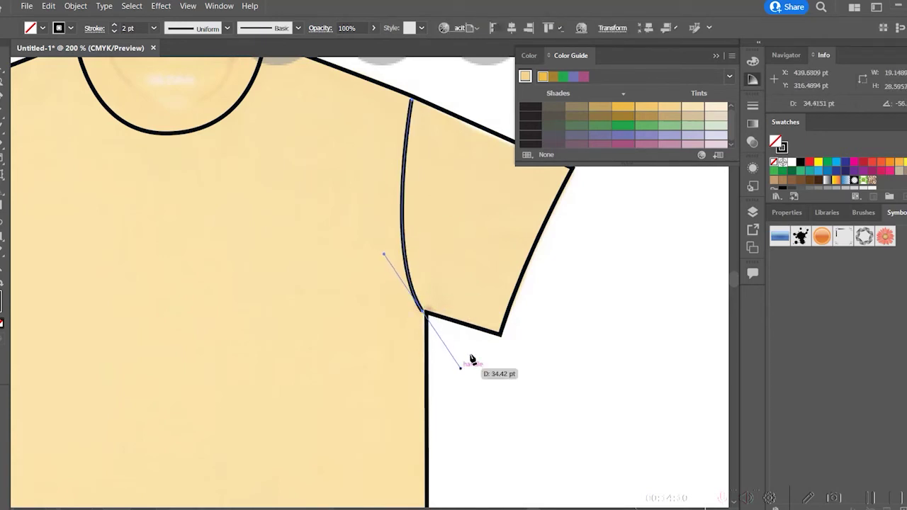
ctrl+click(602, 312)
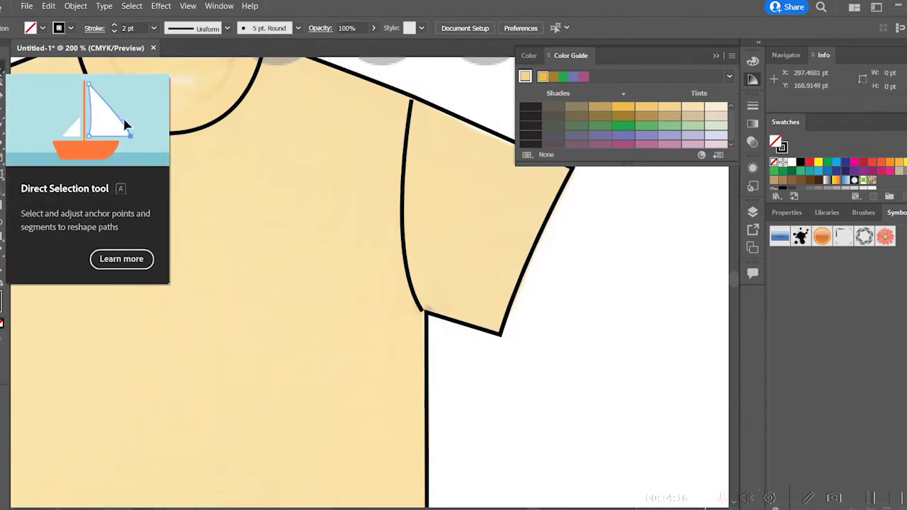
Step: Move the right armhole seam's end anchors onto the outline at the underarm corner and shoulder edge using the Direct Selection tool
click(3, 78)
click(425, 312)
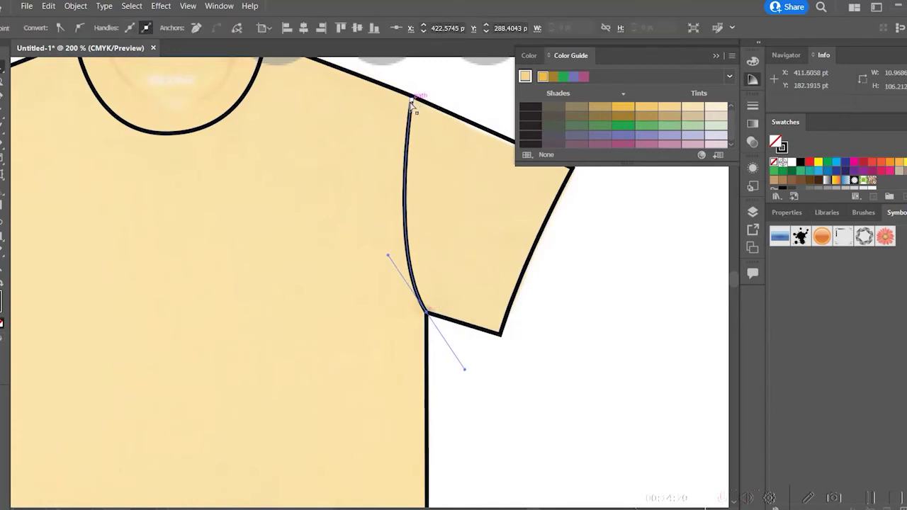
drag(413, 101, 415, 100)
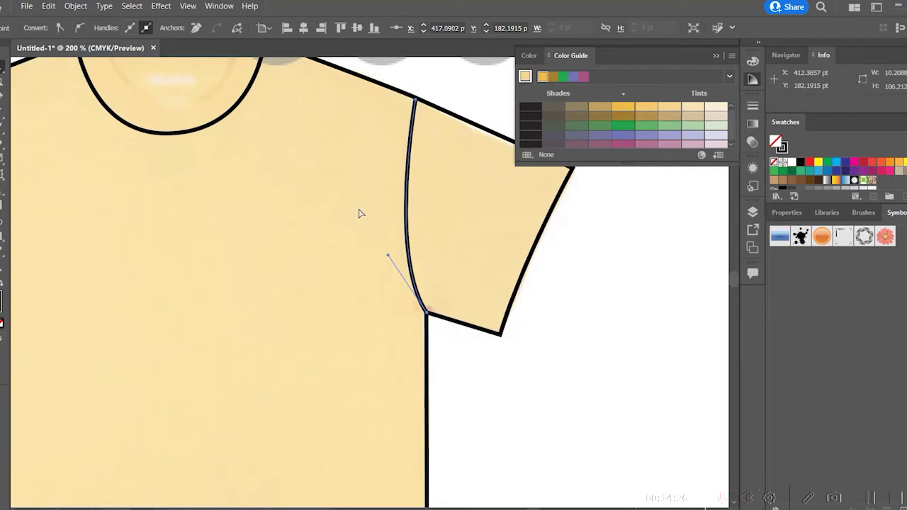
Step: Draw a curved hem line about 88 pt long across the left sleeve with the Pen tool, just inside and following the cuff edge
key(ctrl+minus)
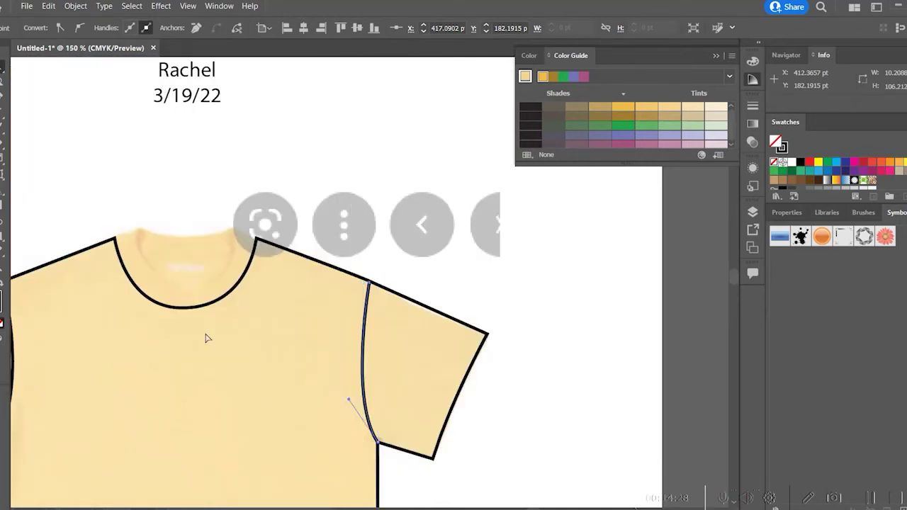
drag(195, 381, 390, 181)
drag(536, 371, 471, 466)
click(241, 121)
drag(154, 408, 270, 309)
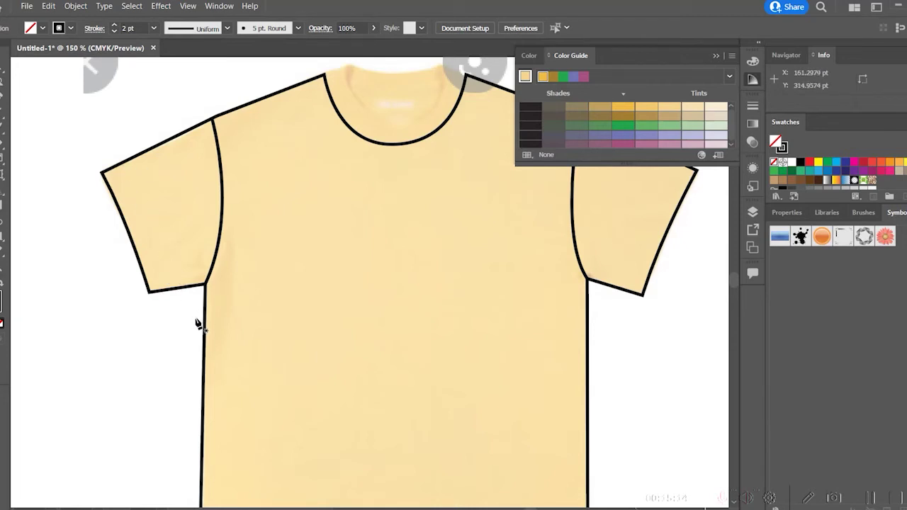
drag(475, 296, 376, 346)
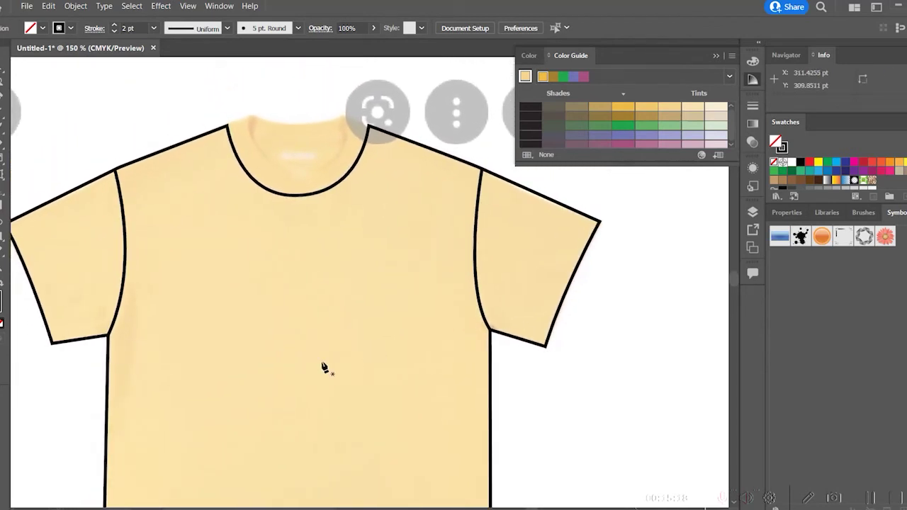
drag(322, 363, 360, 335)
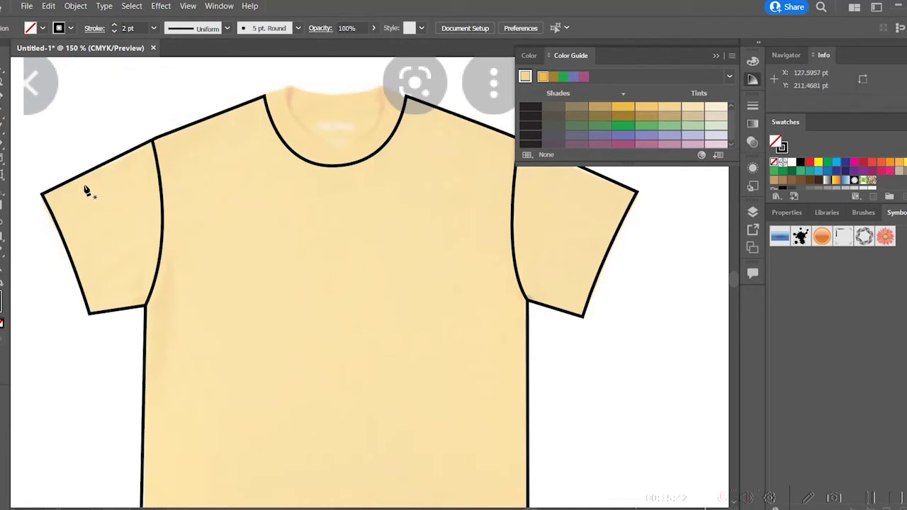
click(54, 187)
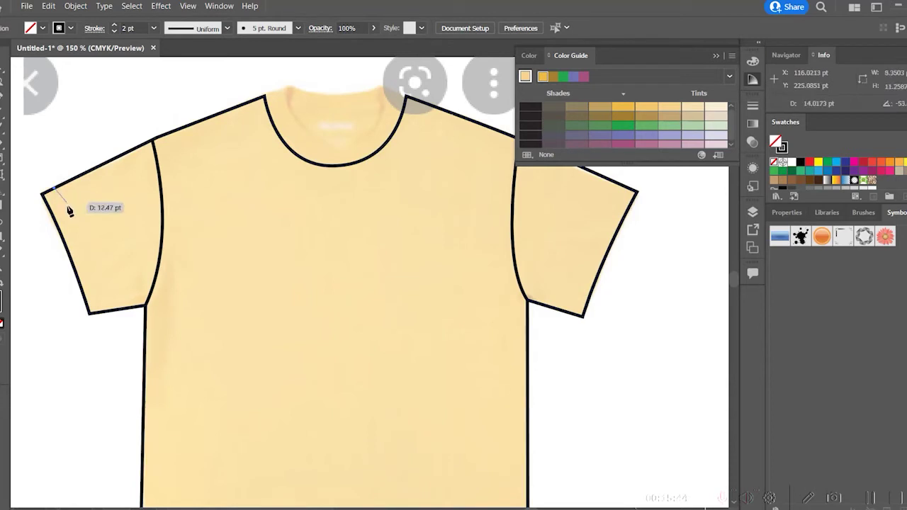
click(101, 310)
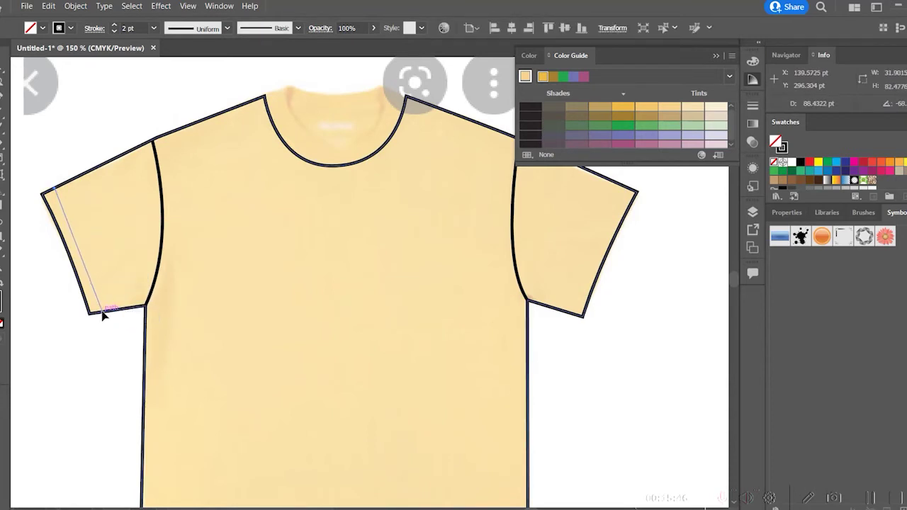
drag(101, 310, 109, 365)
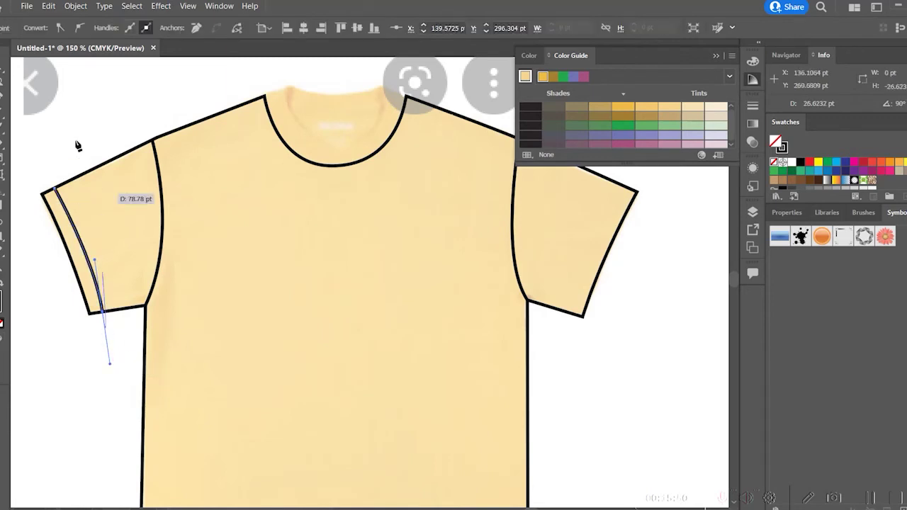
Step: Select the left sleeve's hem line, make its stroke dashed with a 5 pt dash and 5 pt gap, and deselect it
click(1, 69)
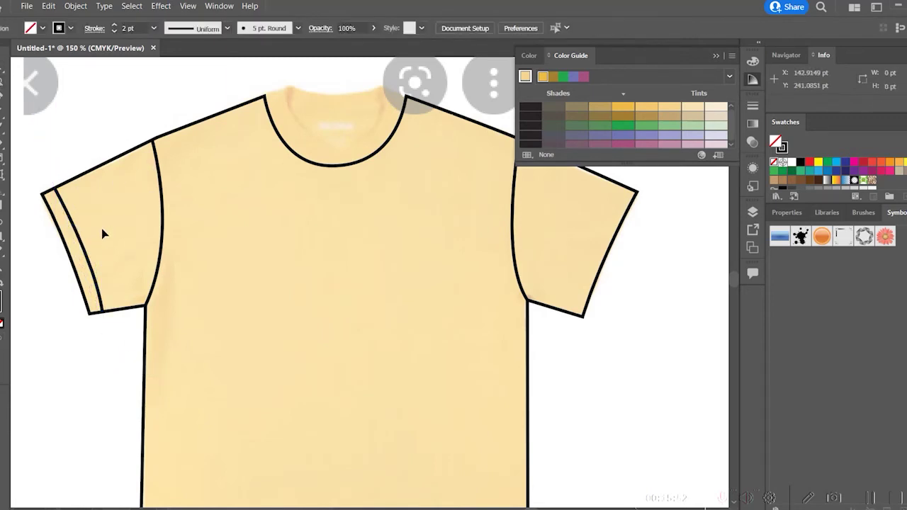
click(753, 105)
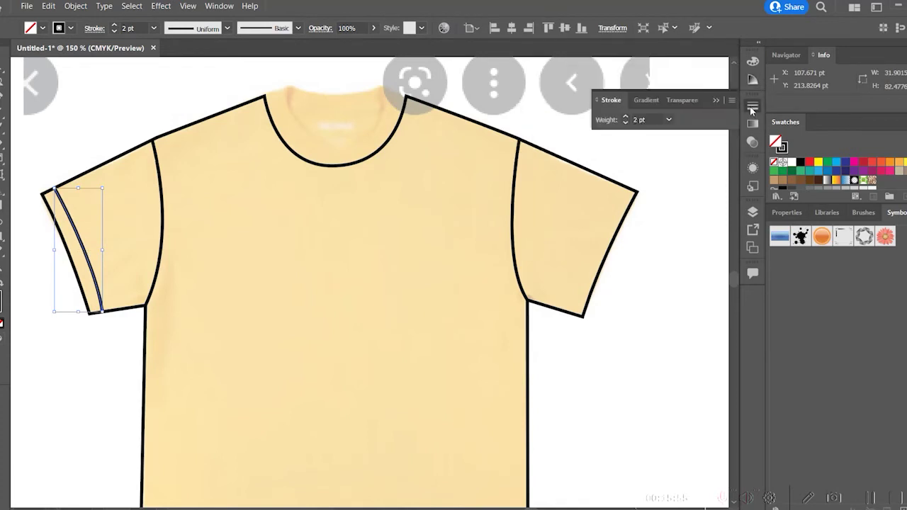
click(596, 103)
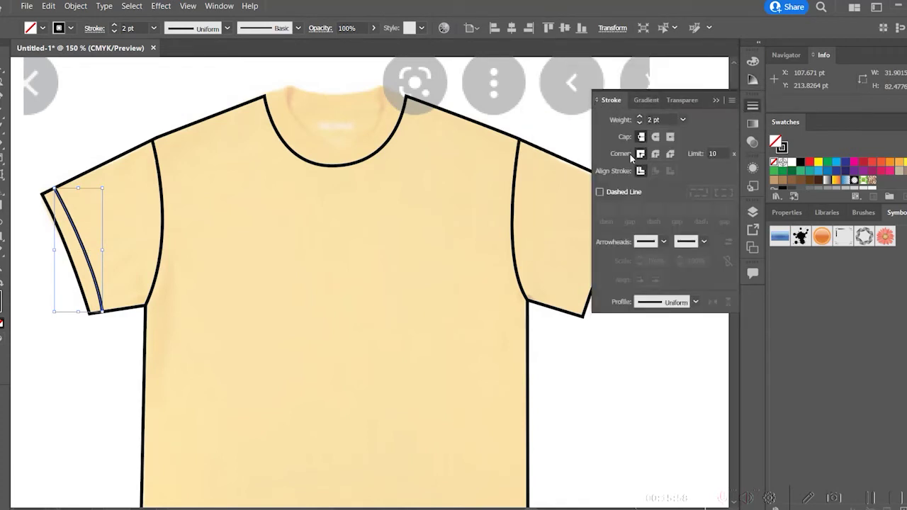
click(624, 194)
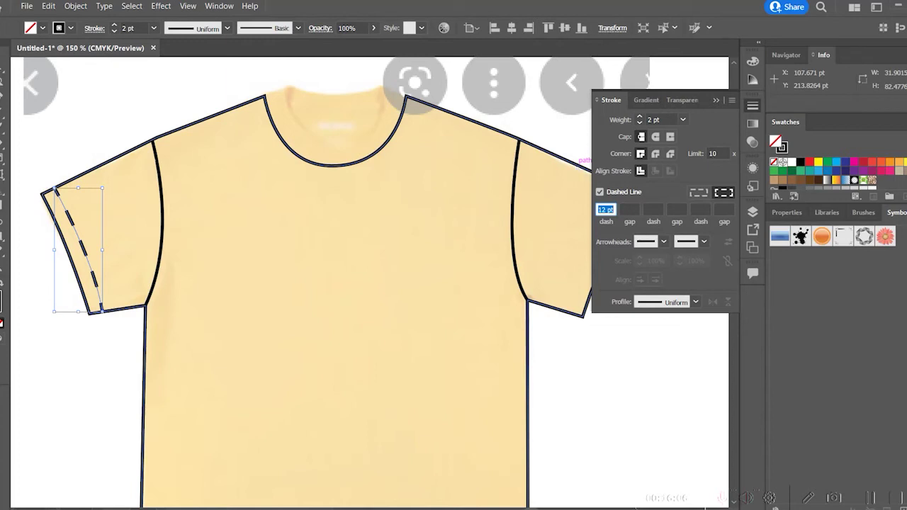
text(5)
key(Tab)
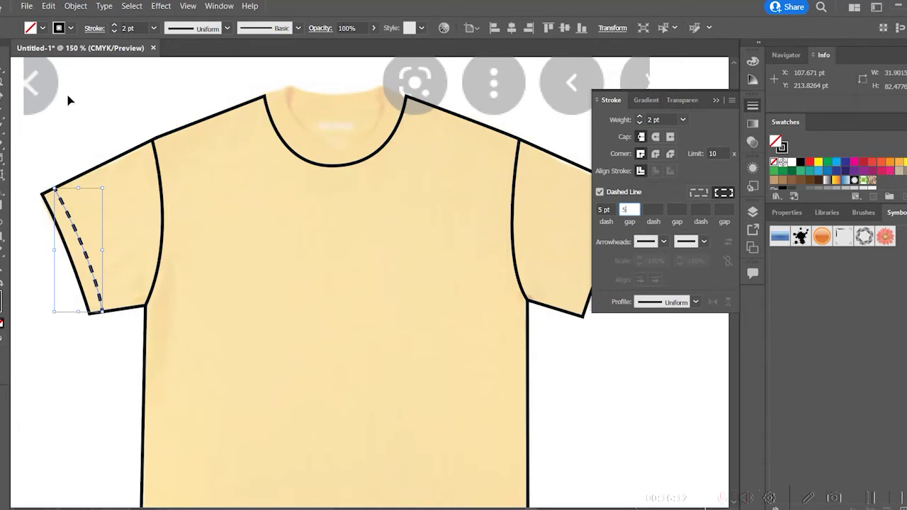
click(429, 265)
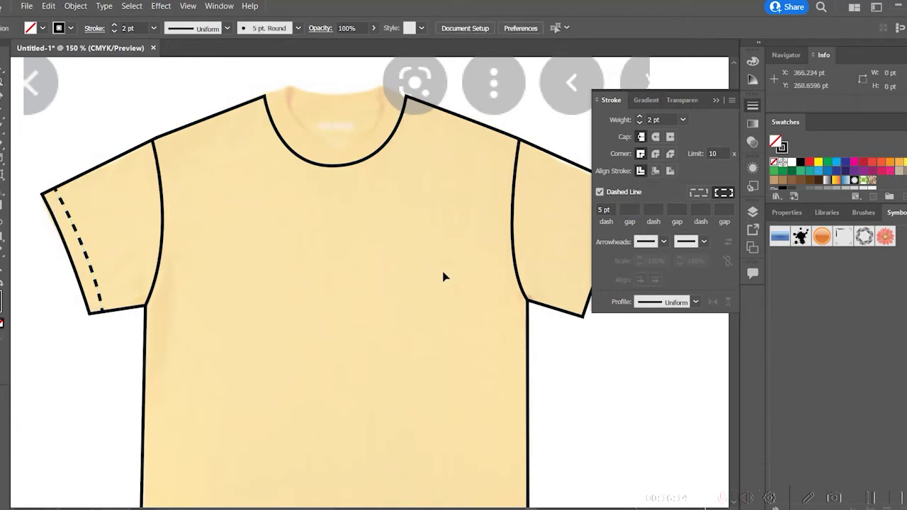
Step: Set the dashed sleeve hem line's stroke weight to 1 pt and select the line again
click(88, 257)
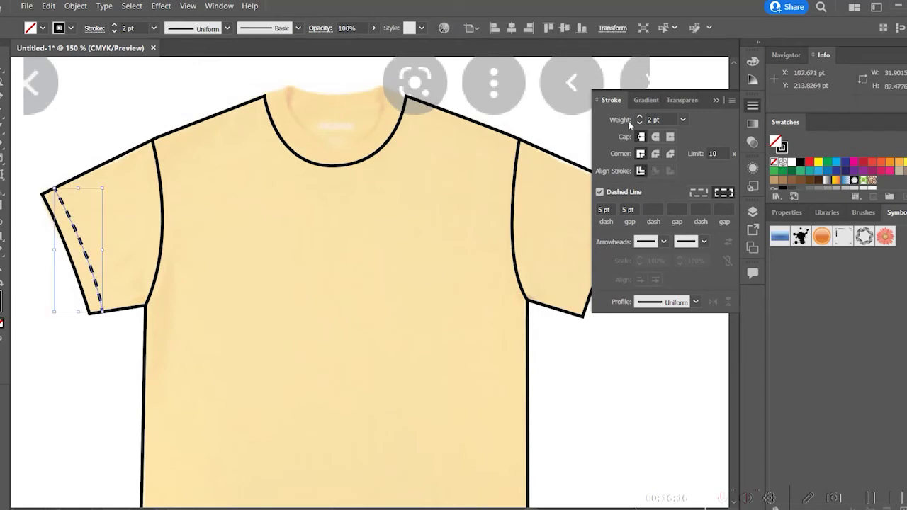
click(639, 124)
click(93, 178)
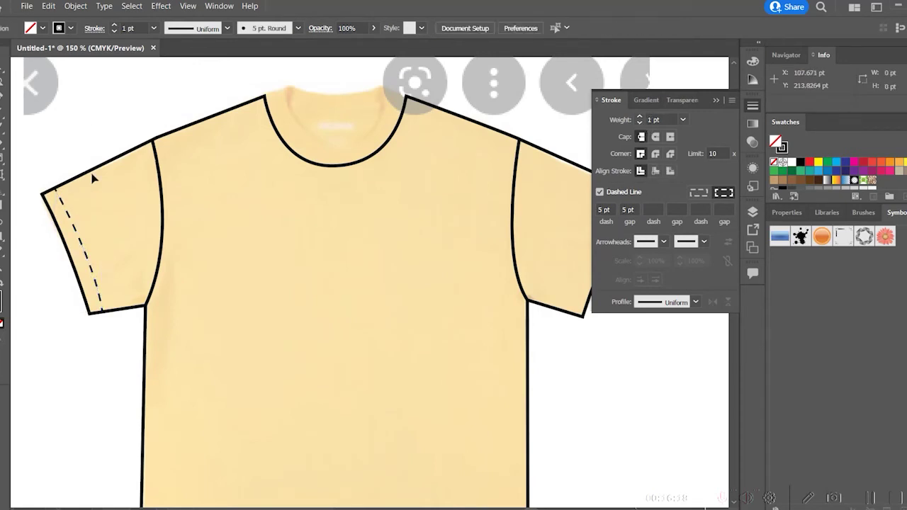
click(86, 247)
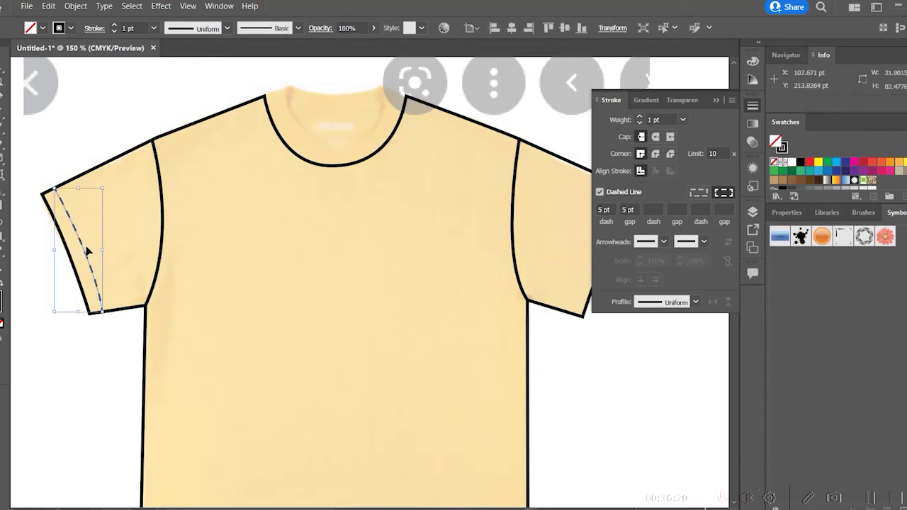
Step: Duplicate the left sleeve's dashed hem line just beside the original to form a double row of stitching, and deselect it
drag(88, 248, 80, 227)
click(419, 360)
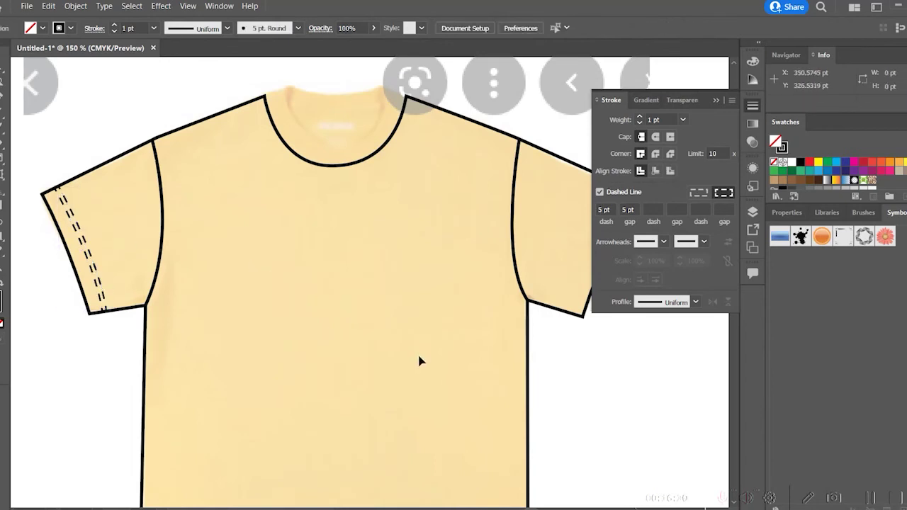
Step: Select both dashed hem lines on the left sleeve and paste a copy of the pair
scroll(421, 361, down, 1)
drag(526, 392, 403, 361)
key(ctrl+minus)
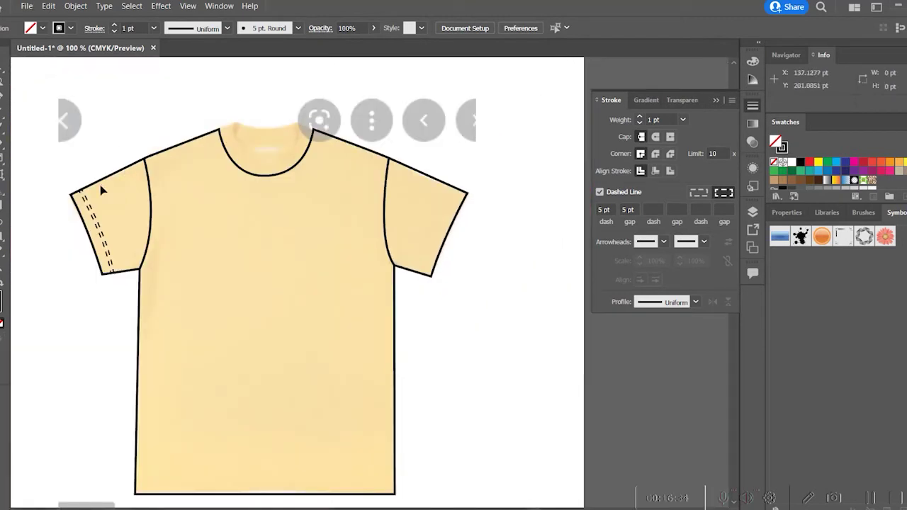
click(91, 217)
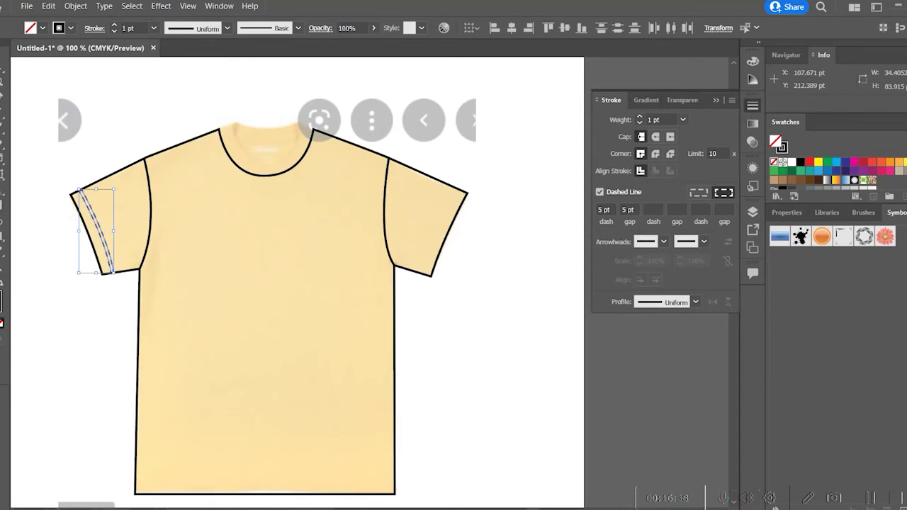
key(a)
key(v)
key(a)
key(ctrl+c)
key(ctrl+v)
key(v)
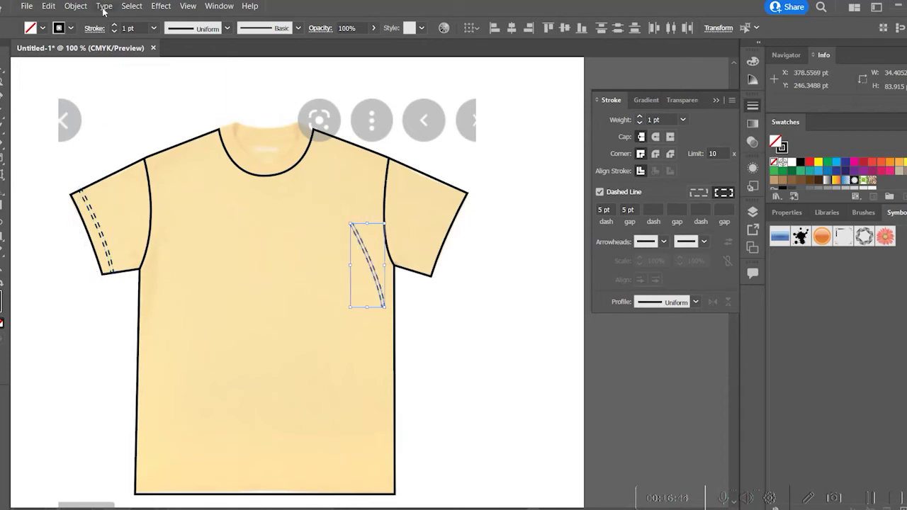
Step: Reflect the pasted pair of dashed lines horizontally so it slants the way the right sleeve's cuff does
click(76, 6)
mouse_move(142, 20)
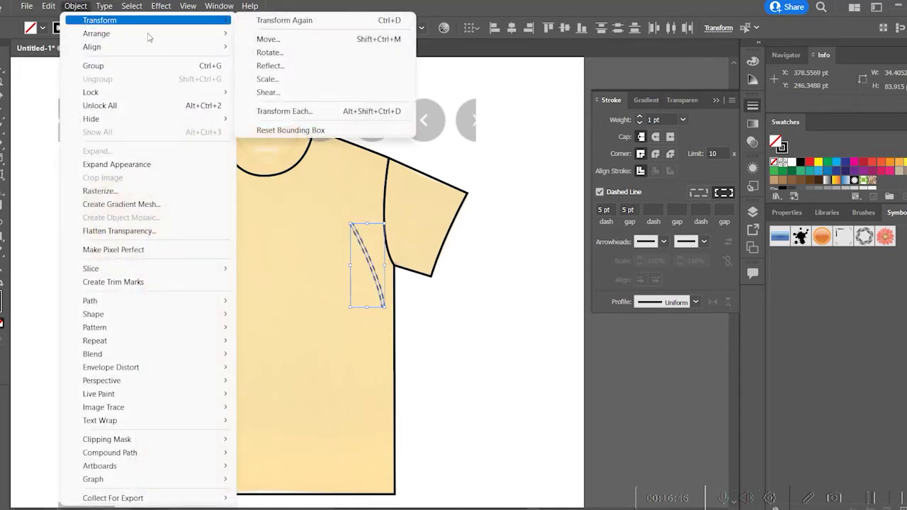
click(301, 68)
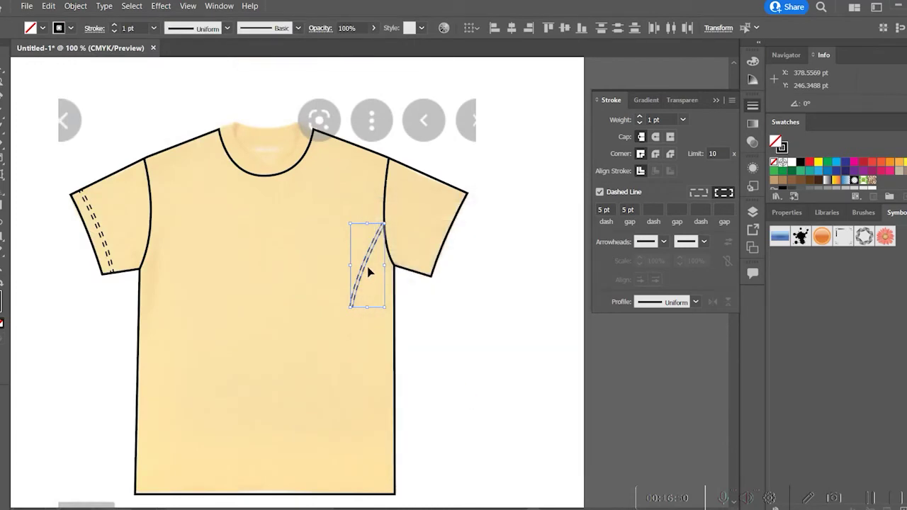
Step: Place the mirrored dashed pair just inside the right sleeve's cuff, rotate it slightly to follow the edge, and deselect it
drag(364, 267, 434, 236)
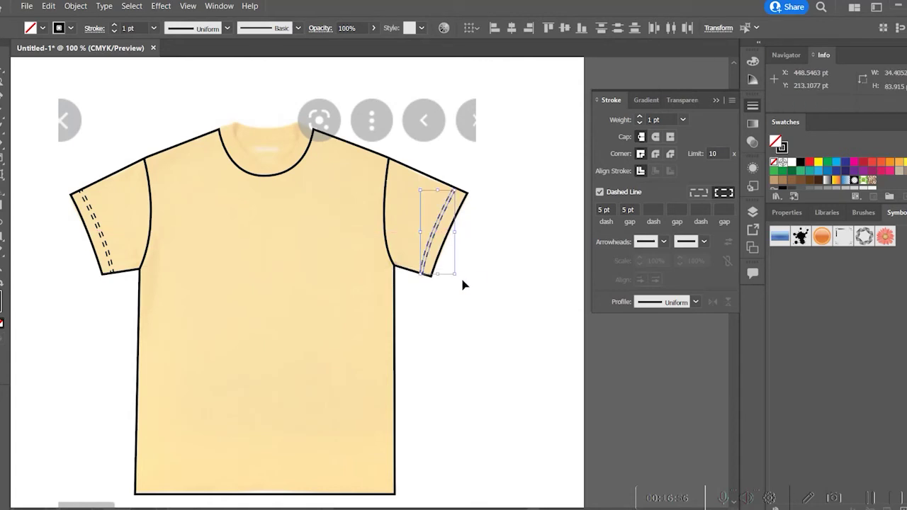
drag(443, 279, 443, 286)
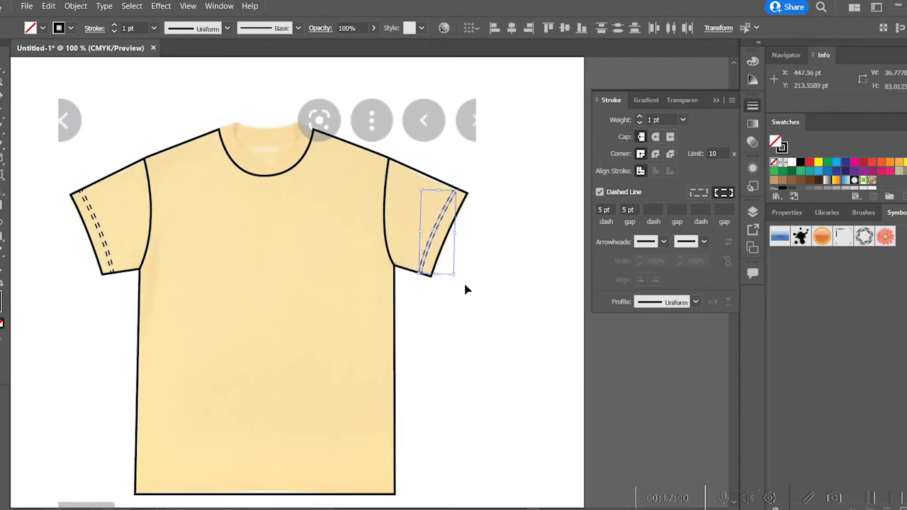
click(497, 223)
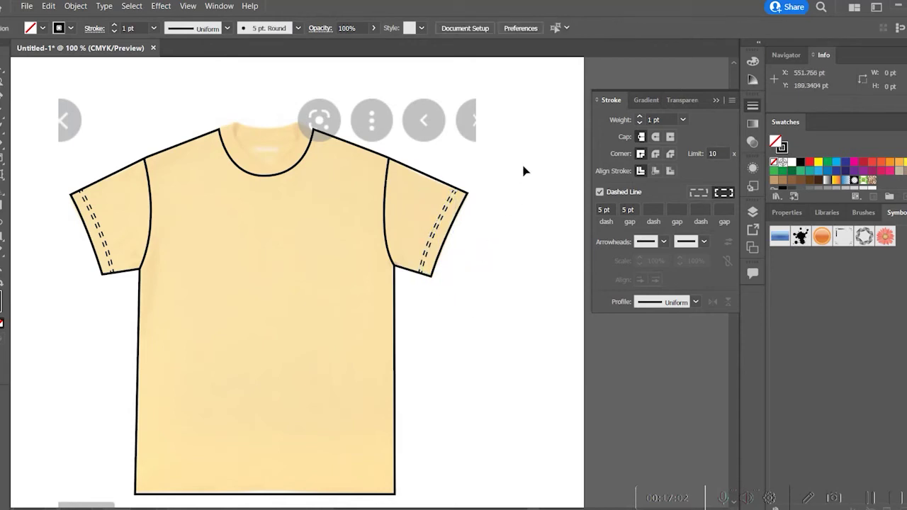
Step: Draw a horizontal dashed line about 259 pt long across the shirt body with the Pen tool, just above the bottom edge
scroll(306, 297, down, 3)
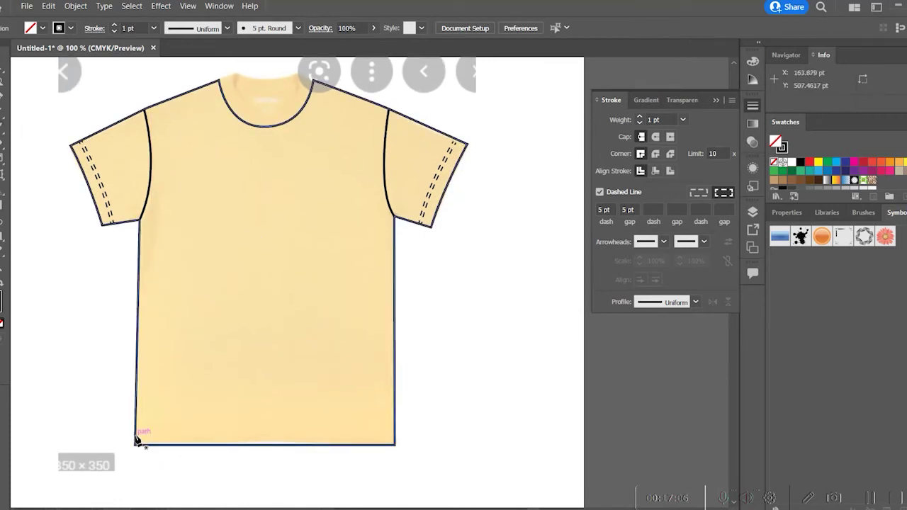
drag(137, 437, 395, 438)
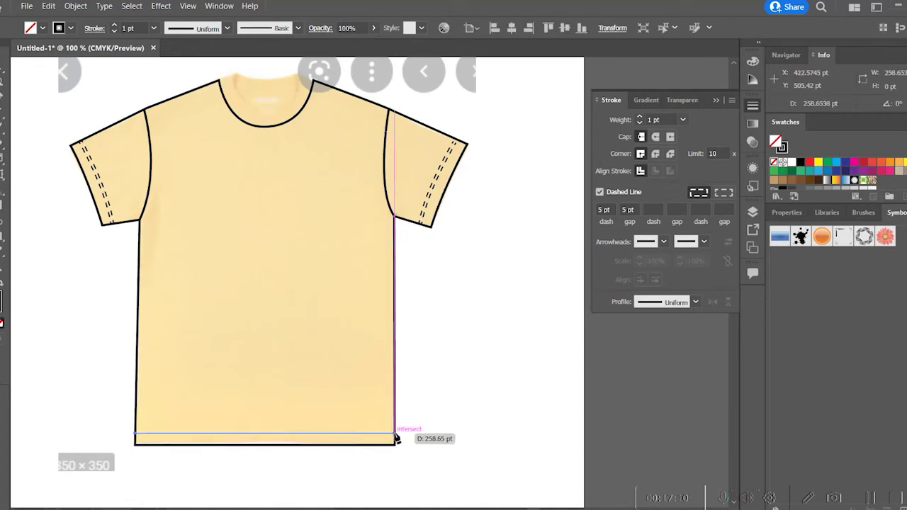
click(395, 433)
ctrl+click(484, 309)
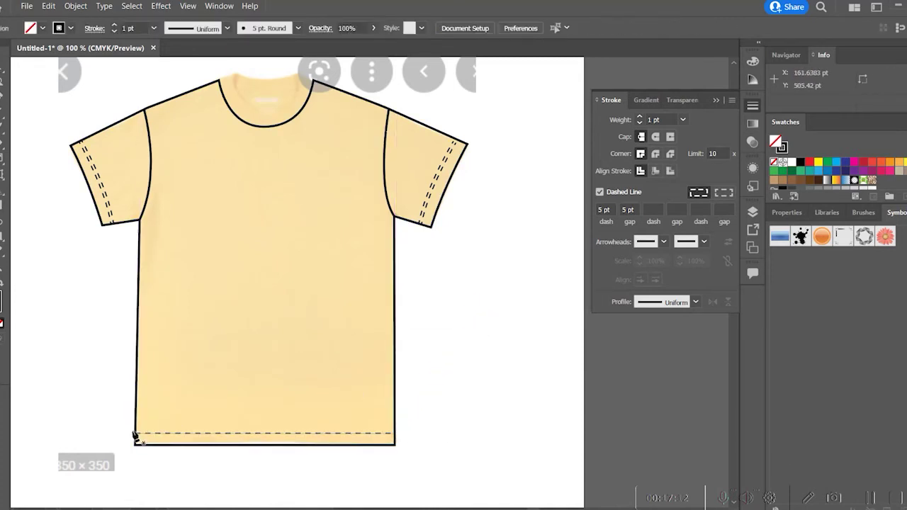
Step: Duplicate the dashed bottom hem line and place the copy just above the original, with its ends aligned to the side edges
key(ctrl+plus)
drag(153, 435, 259, 214)
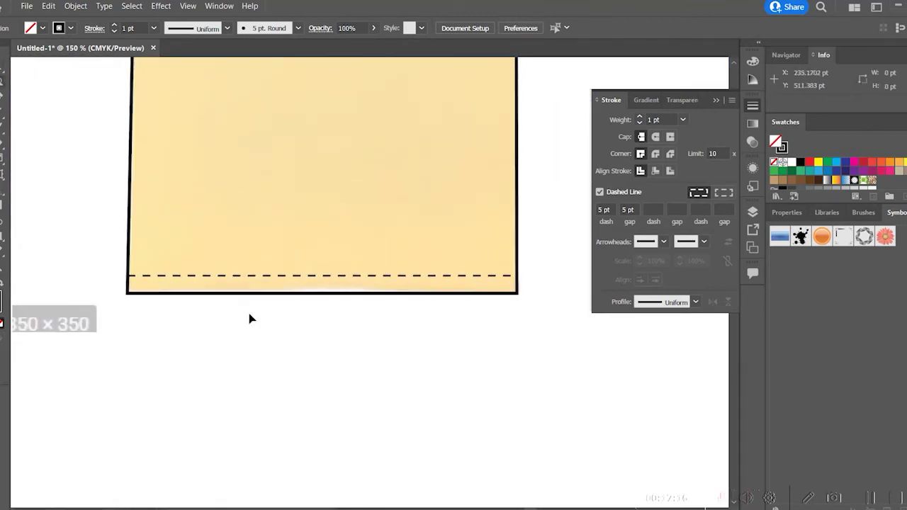
click(266, 276)
drag(266, 276, 303, 283)
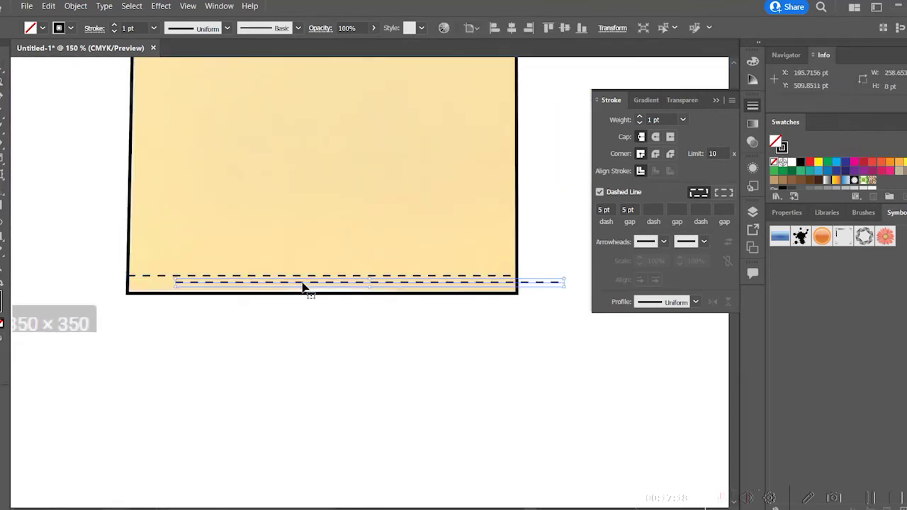
drag(389, 287, 338, 275)
click(388, 397)
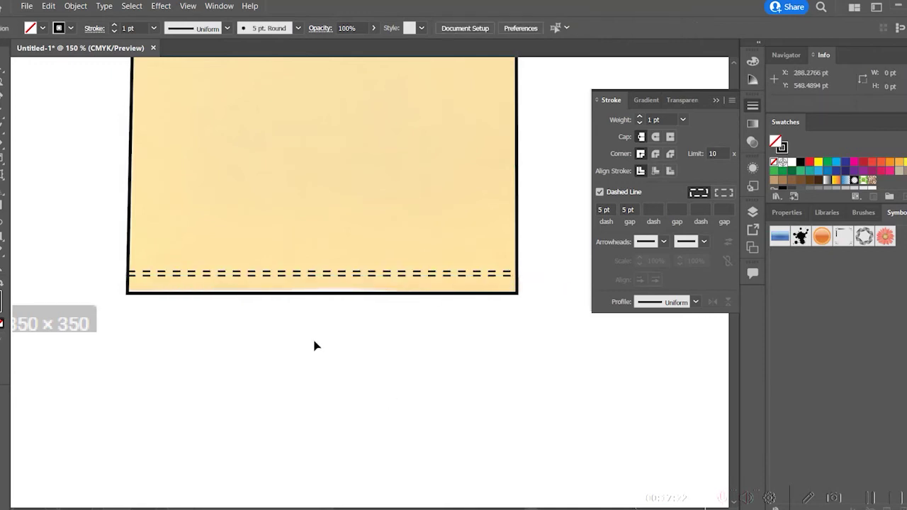
key(ctrl+minus)
key(ctrl+minus)
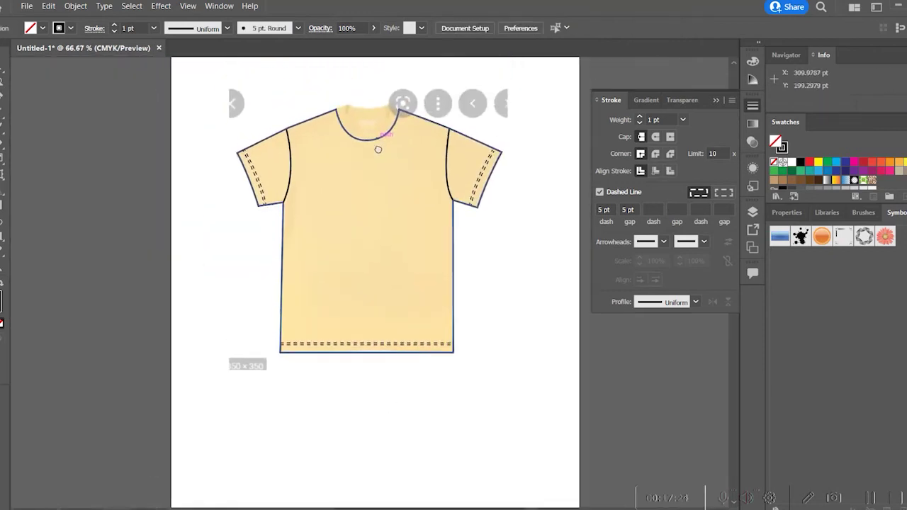
scroll(385, 175, up, 1)
key(ctrl+plus)
key(ctrl+plus)
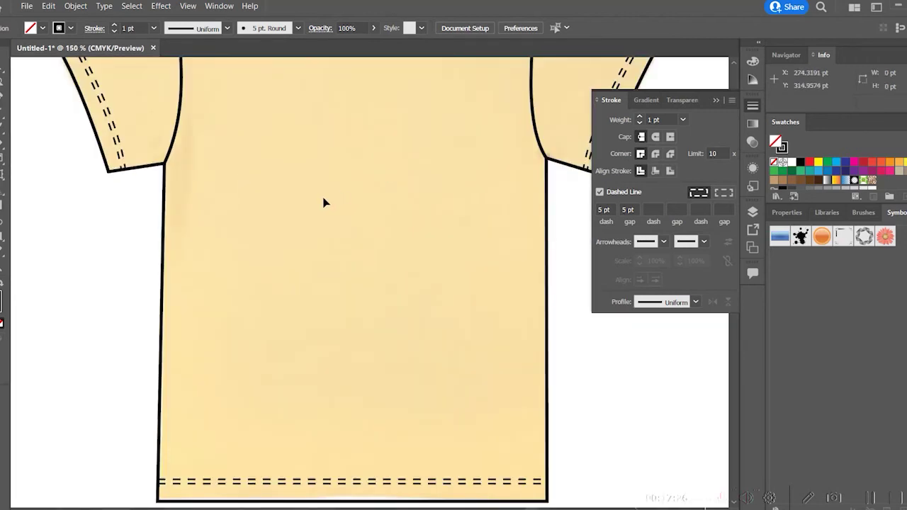
drag(323, 204, 372, 308)
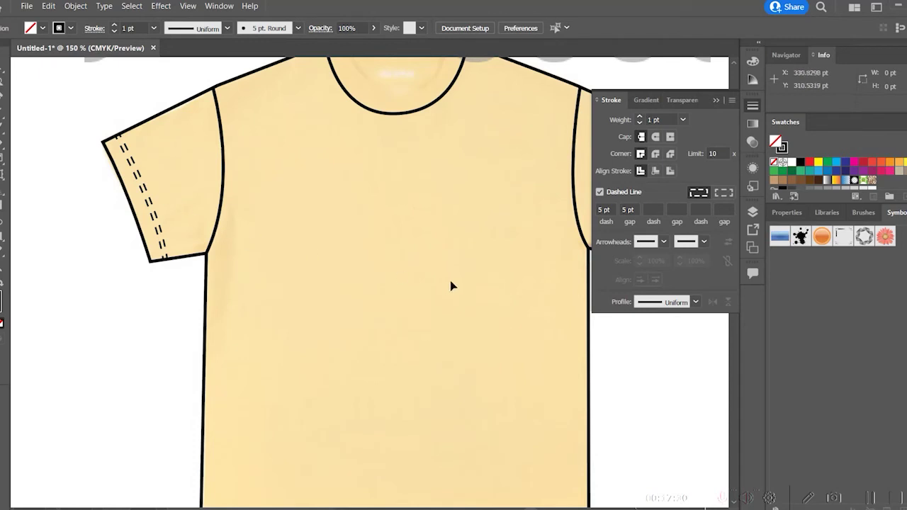
drag(401, 320, 357, 147)
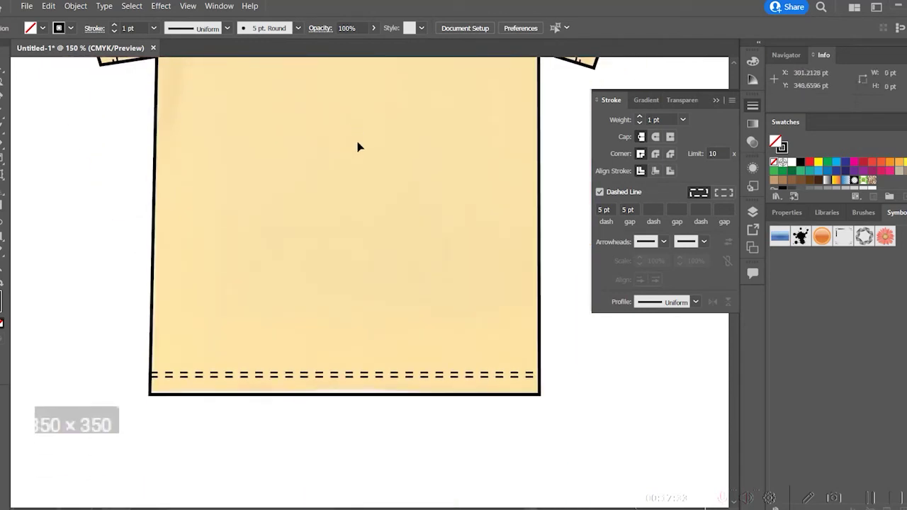
Step: Try moving the pair of dashed bottom hem lines up about 20 pt, and undo the move
click(319, 376)
drag(319, 377, 320, 346)
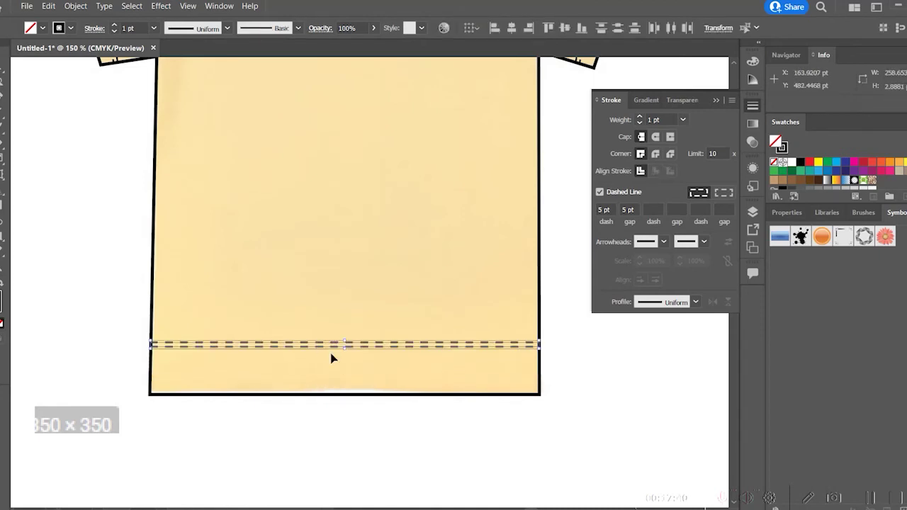
key(ctrl+z)
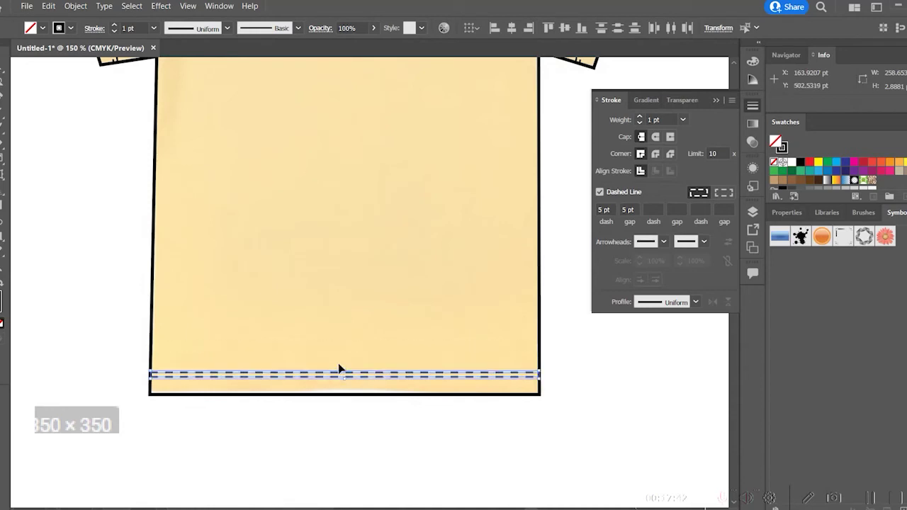
Step: Trace the collar's back neckline with the Pen tool from one neck point to the other, peaking at both collar corners and dipping between them
key(ctrl+minus)
key(ctrl+minus)
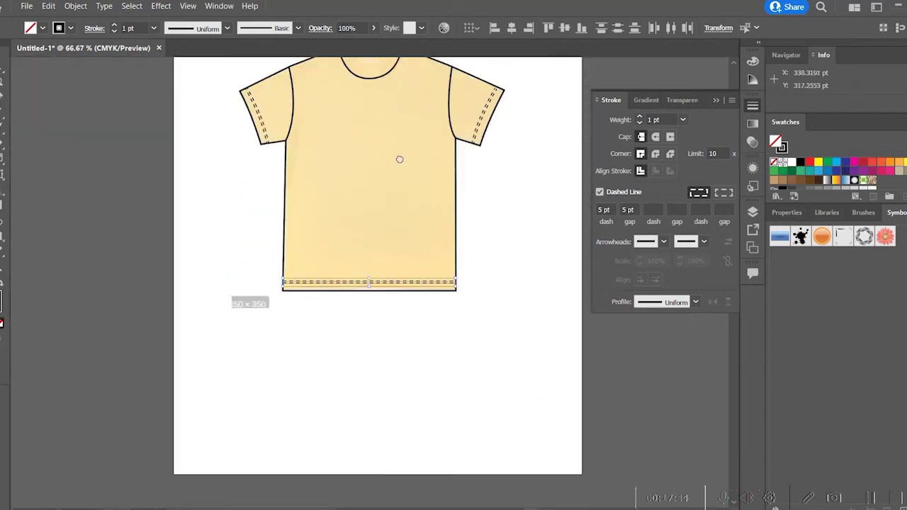
scroll(389, 306, up, 5)
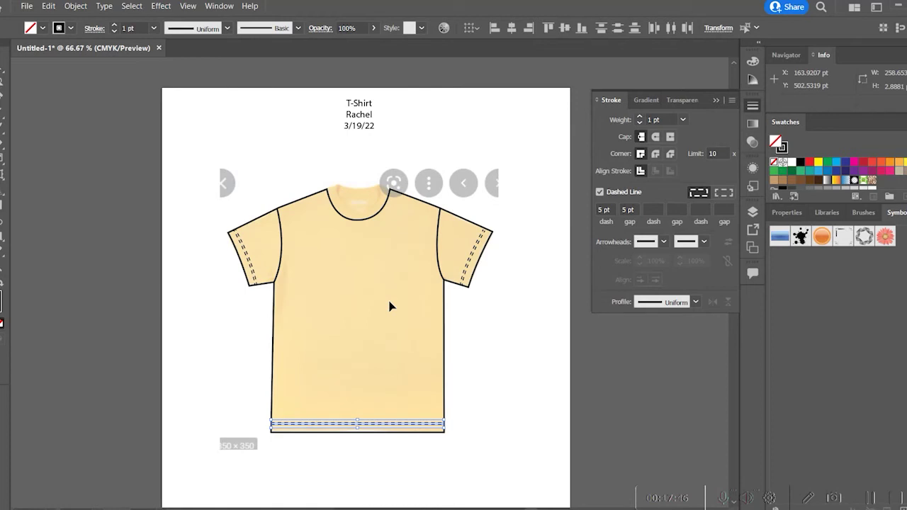
key(ctrl+plus)
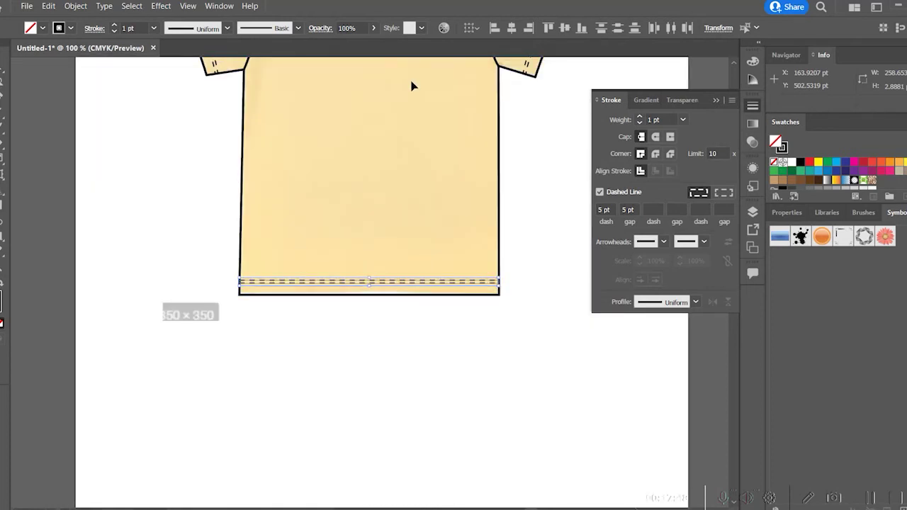
drag(412, 82, 393, 341)
key(ctrl+plus)
key(ctrl+plus)
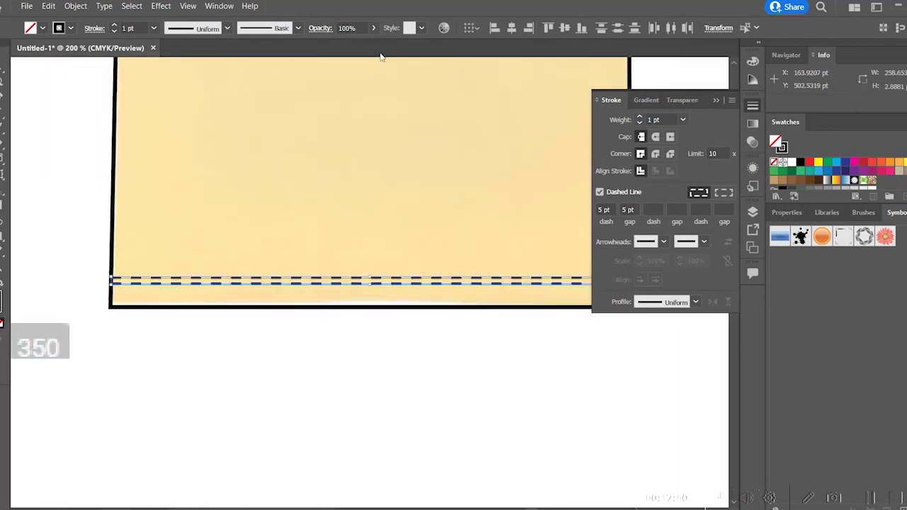
drag(380, 56, 369, 489)
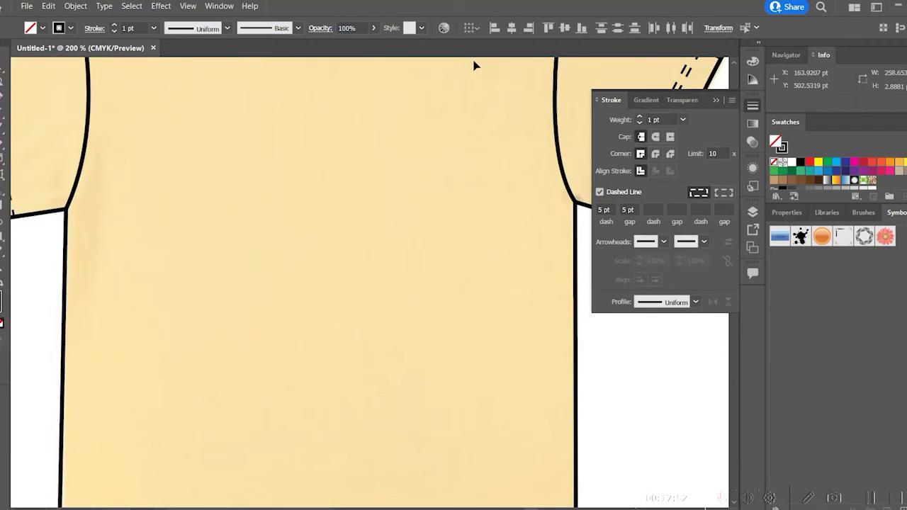
scroll(319, 195, up, 5)
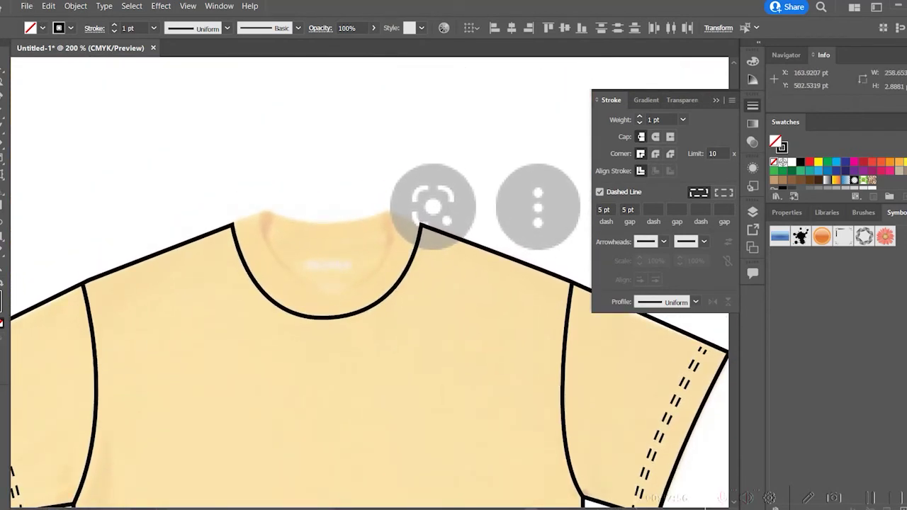
click(236, 226)
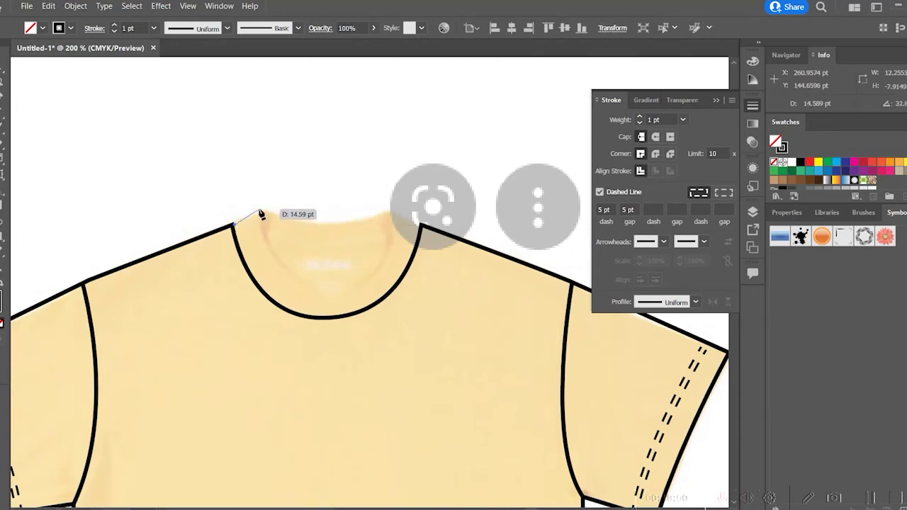
key(ctrl+shift+a)
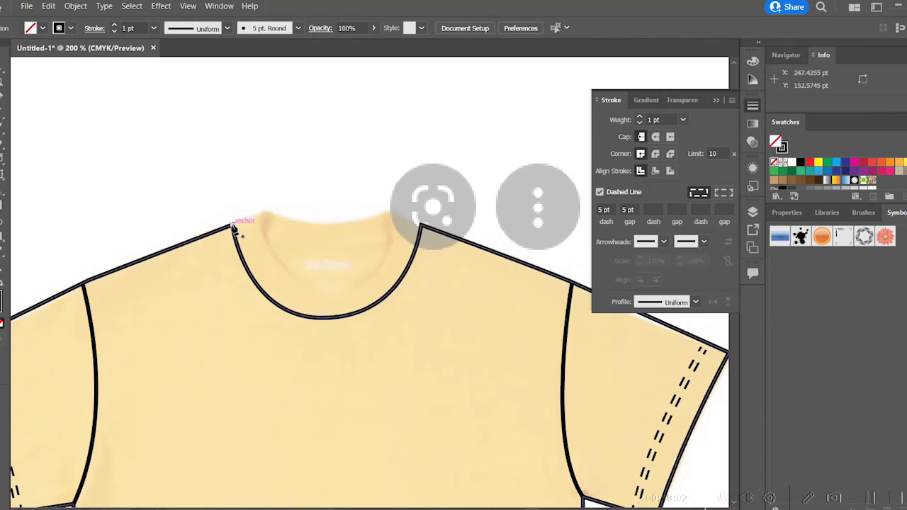
mouse_move(236, 226)
mouse_down()
mouse_move(265, 211)
mouse_move(317, 225)
mouse_move(421, 225)
mouse_up()
click(421, 225)
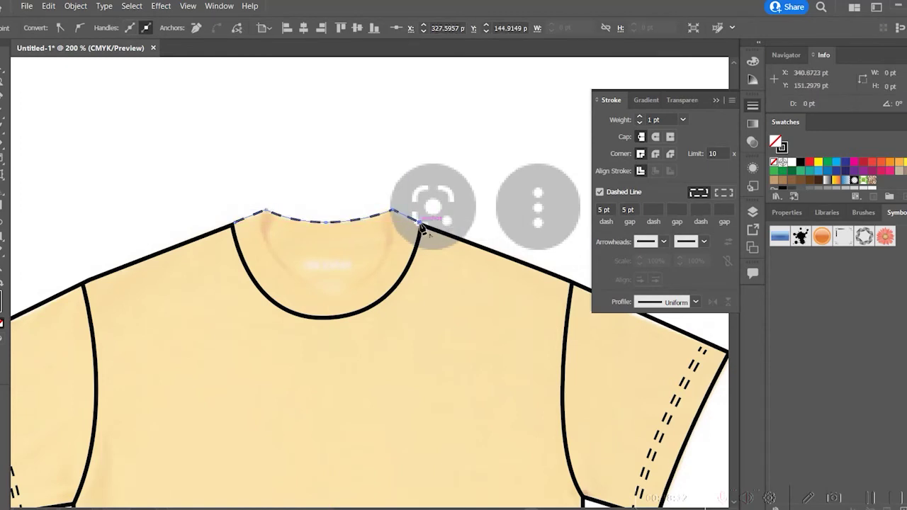
ctrl+click(425, 146)
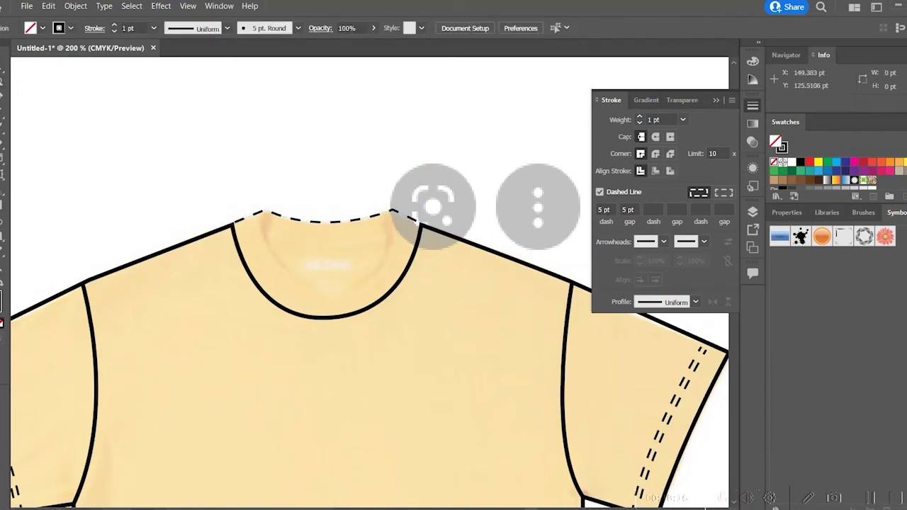
Step: Copy the shirt outline's solid 2 pt stroke onto the dashed back neckline with the Eyedropper tool
click(294, 216)
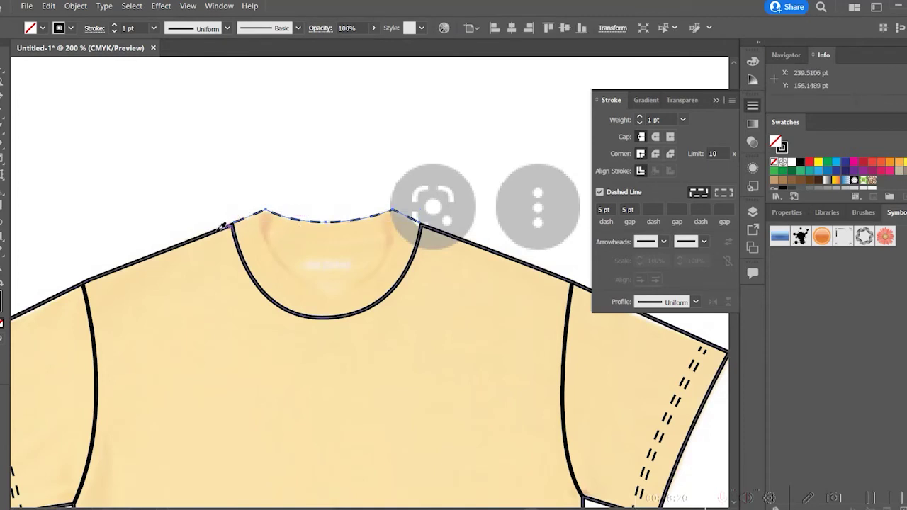
click(223, 225)
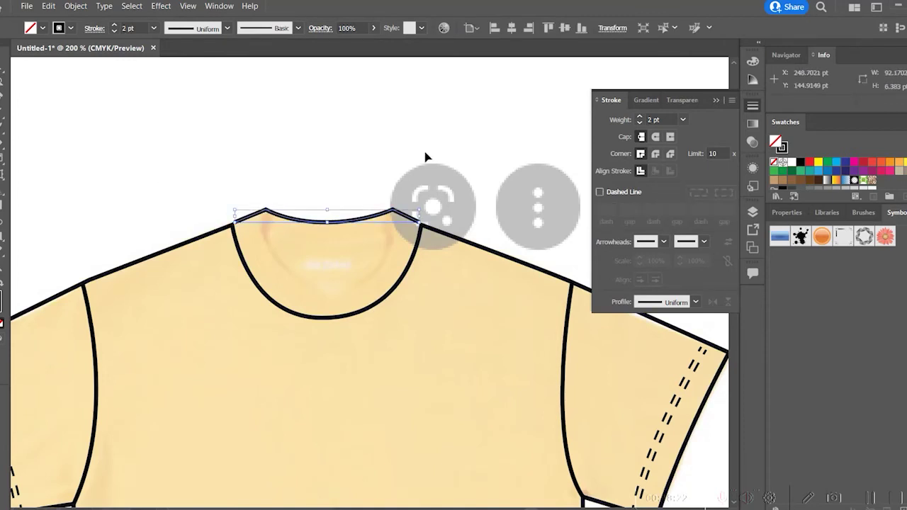
Step: Extend the back neckline's right end to meet the shoulder line and nudge both collar corners slightly outward
click(384, 217)
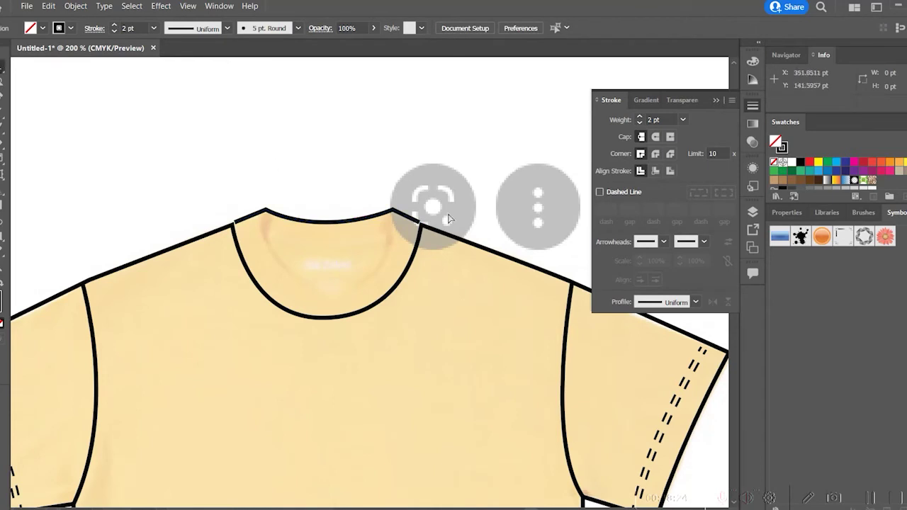
click(393, 211)
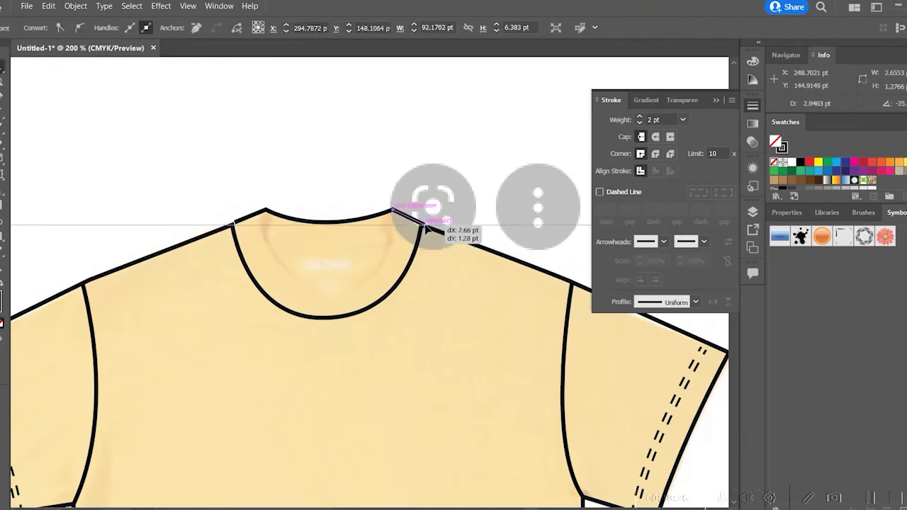
drag(393, 211, 397, 212)
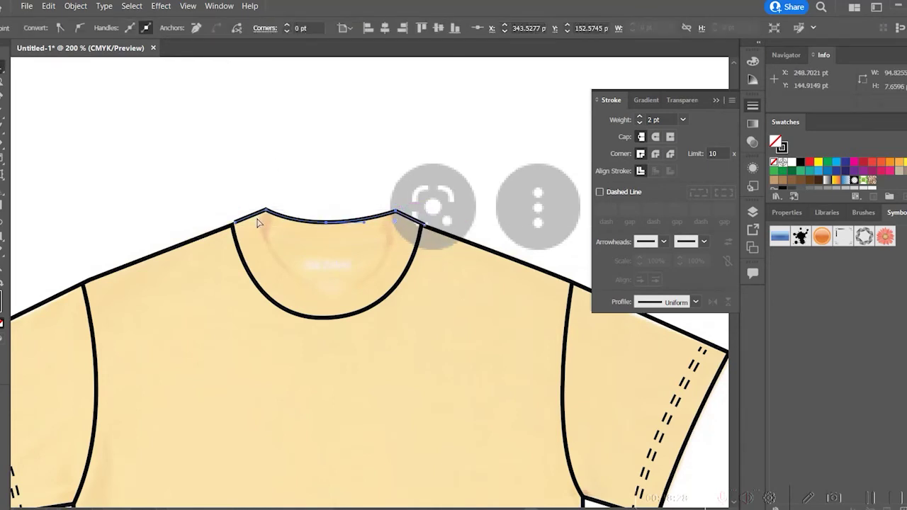
drag(267, 211, 262, 211)
click(349, 180)
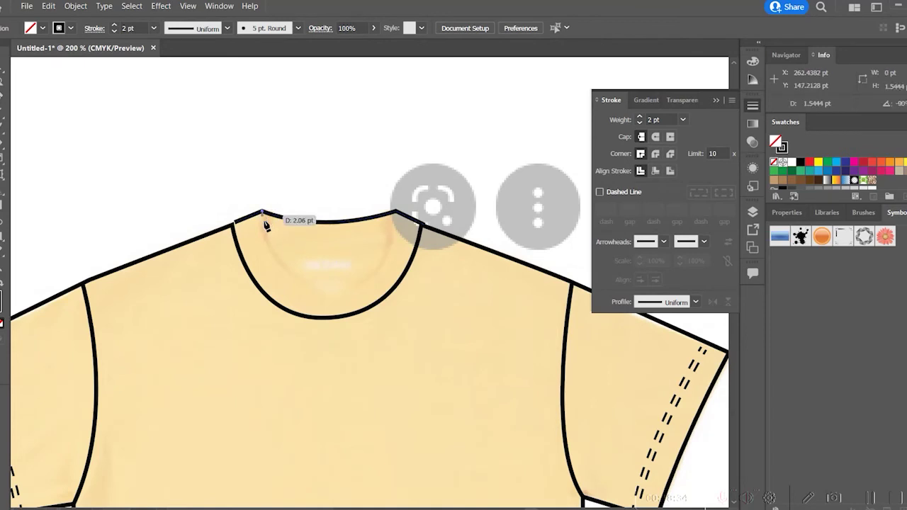
Step: Draw the front collar's inner edge with the Pen tool as a U-shaped curve from the left collar corner to the right one
click(262, 211)
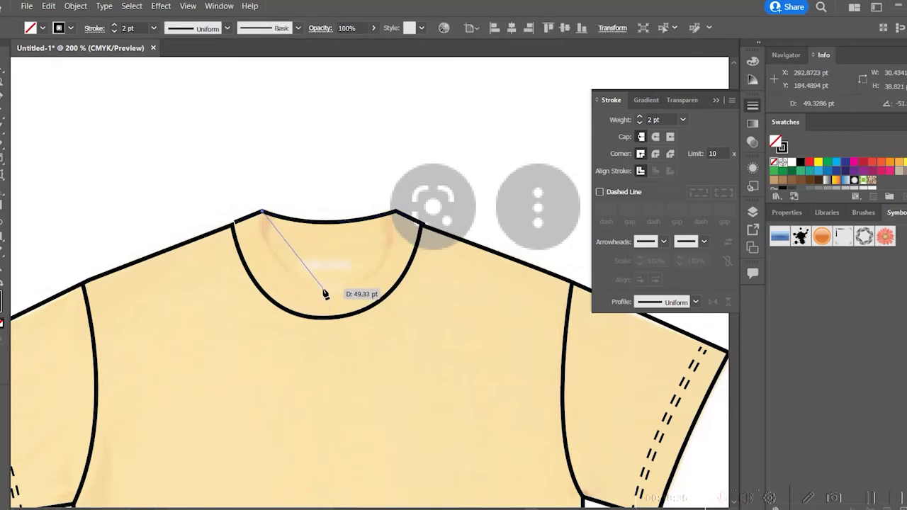
drag(323, 287, 388, 292)
click(395, 213)
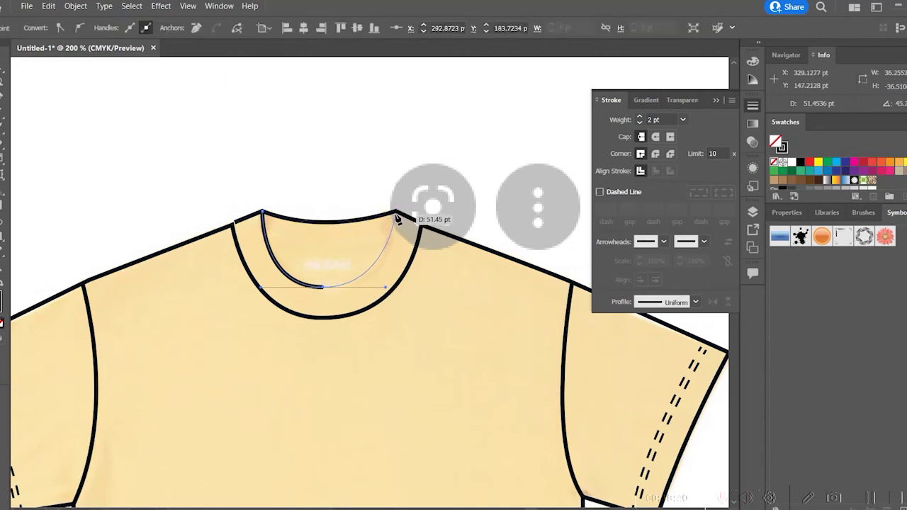
drag(395, 211, 306, 93)
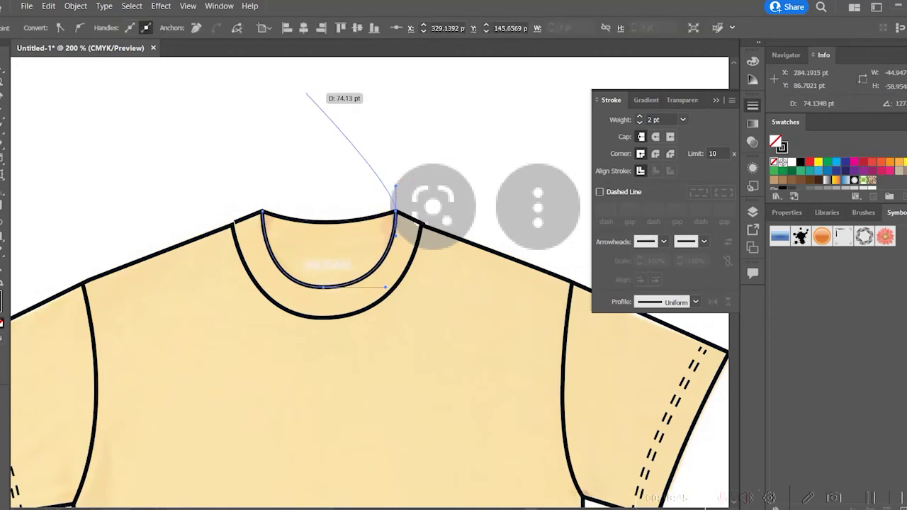
key(a)
click(464, 209)
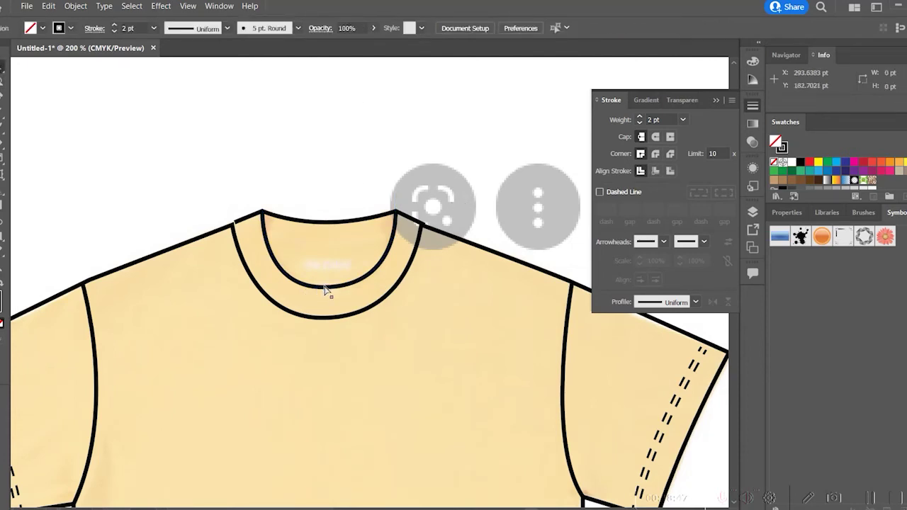
Step: Refine the inner collar curve by widening its bottom handle, lowering its bottom anchor slightly and shifting its left end outward
click(324, 289)
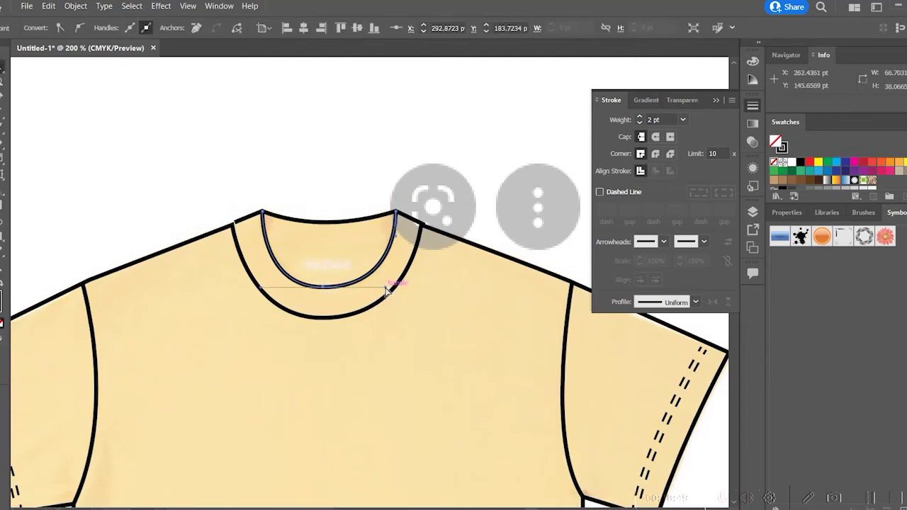
drag(386, 289, 393, 288)
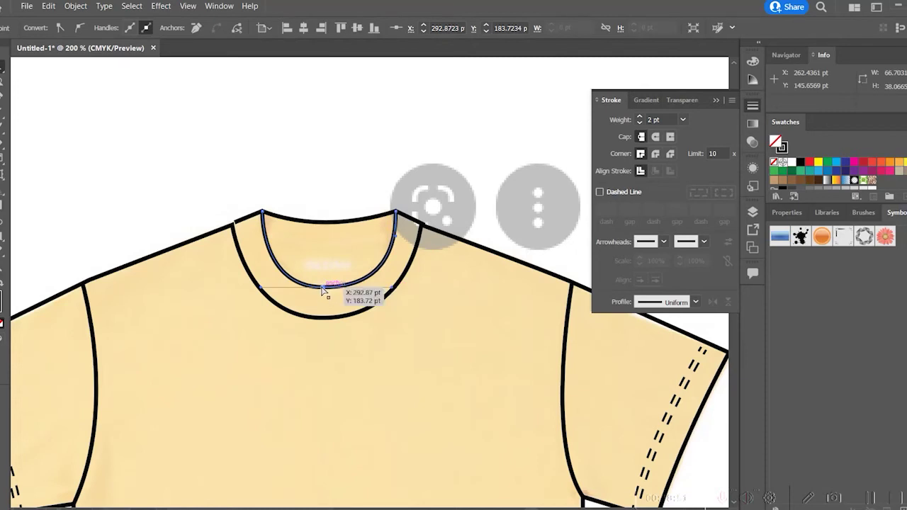
drag(323, 289, 326, 293)
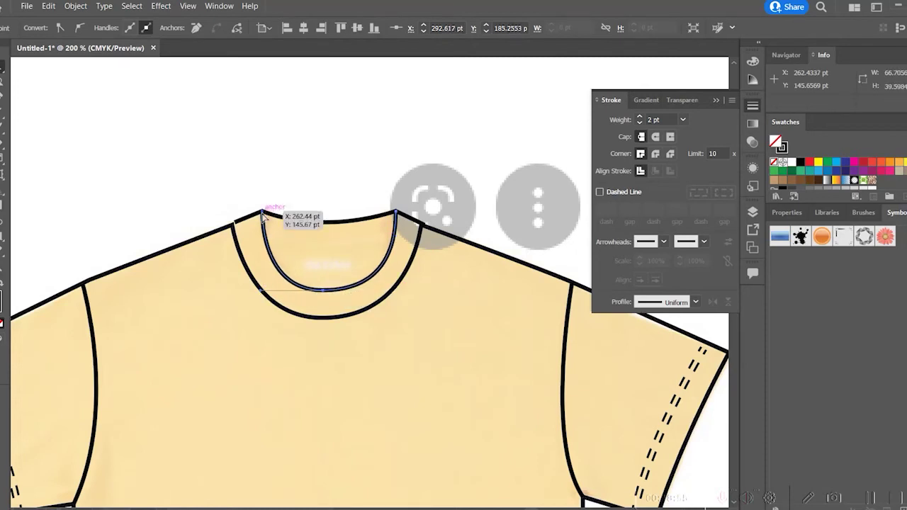
drag(263, 214, 260, 215)
click(499, 361)
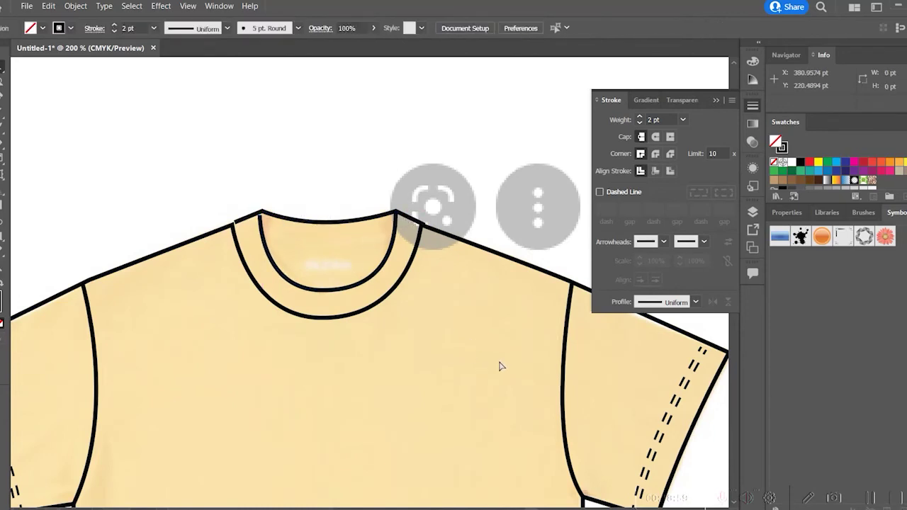
Step: Draw a shallow curve with the Pen tool across the neck opening below the back neckline, forming the back collar band's lower edge
key(ctrl+minus)
key(ctrl+minus)
key(ctrl+minus)
key(ctrl+minus)
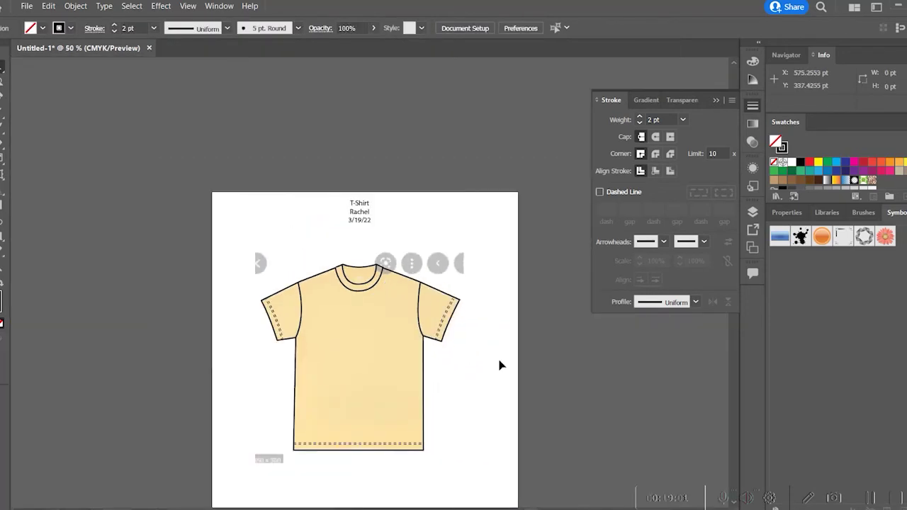
key(ctrl+plus)
key(ctrl+plus)
key(ctrl+plus)
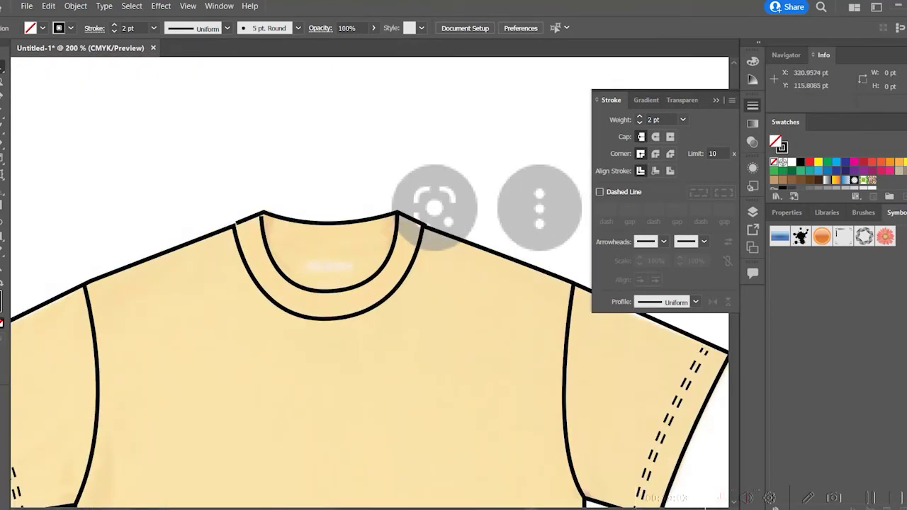
click(264, 237)
drag(393, 239, 469, 204)
click(1, 67)
click(495, 167)
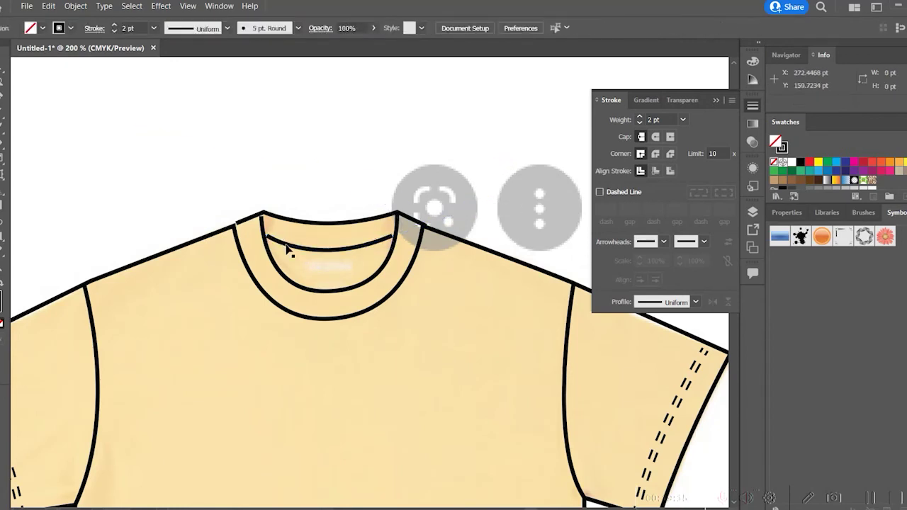
Step: Stretch the back collar band's lower curve sideways so both ends meet the inner collar curve
click(311, 250)
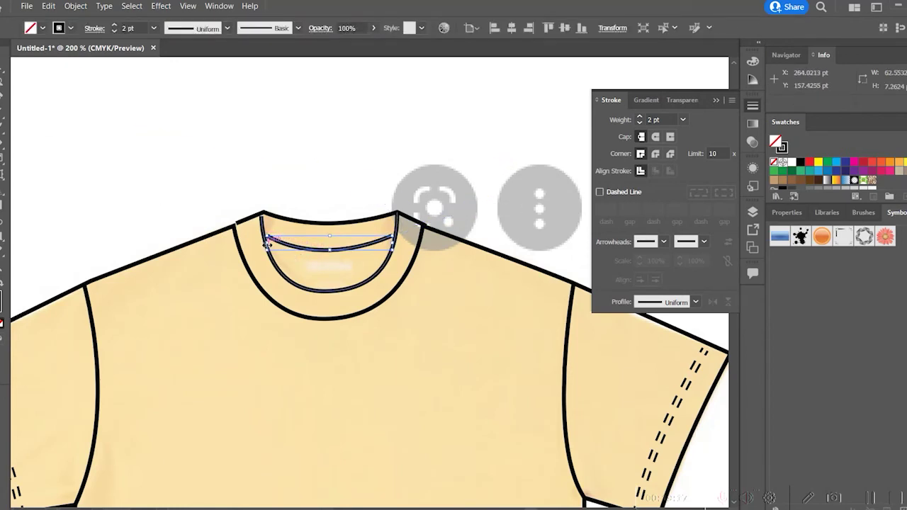
drag(267, 244, 260, 243)
drag(395, 243, 397, 243)
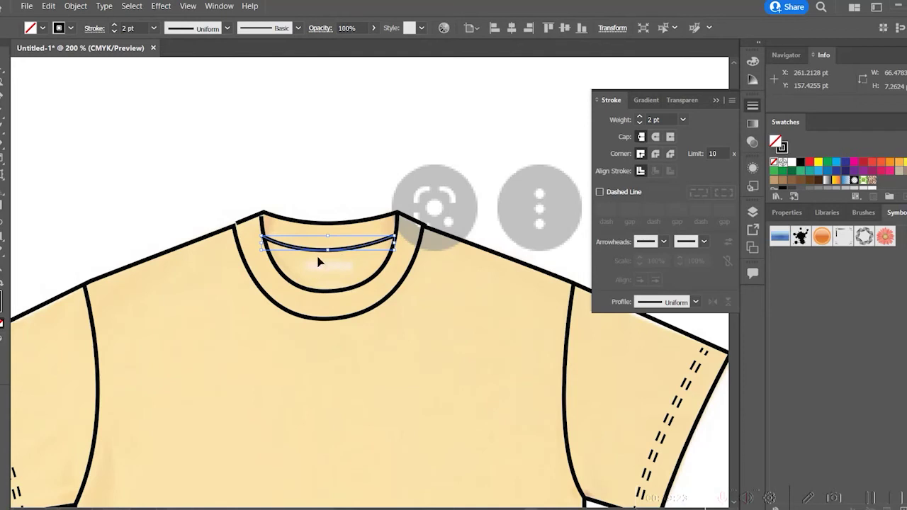
click(356, 126)
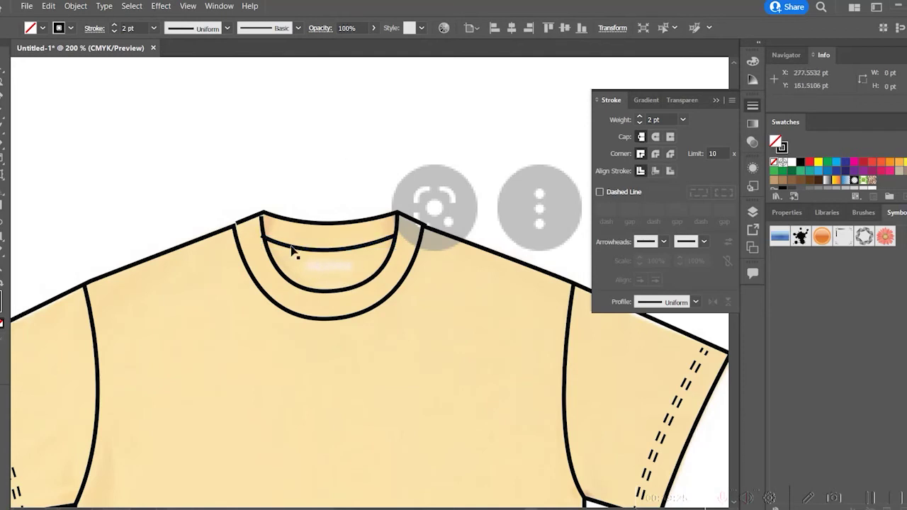
click(291, 247)
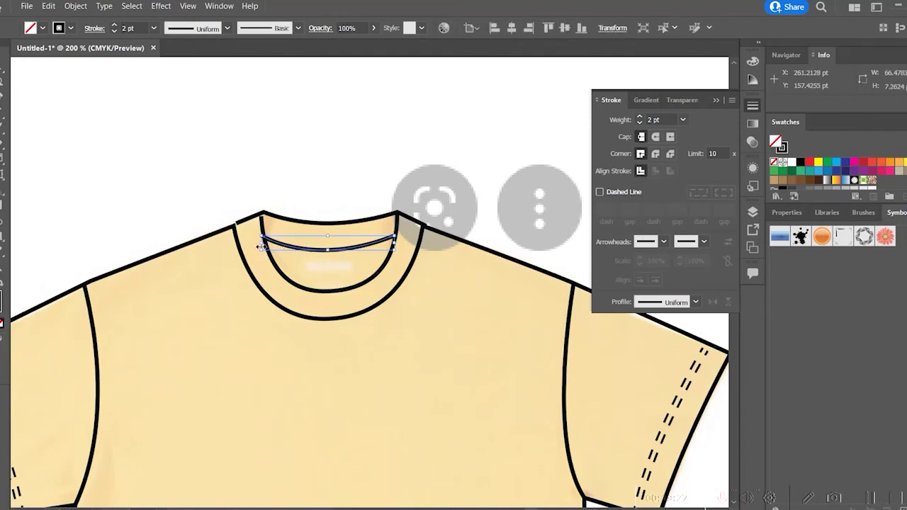
drag(260, 246, 262, 250)
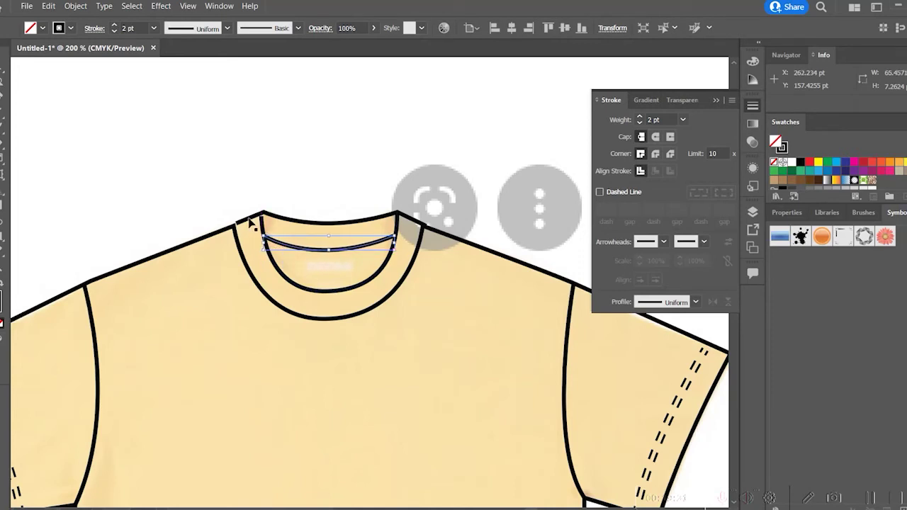
Step: Move the inner collar curve's left end anchor up onto the left collar corner
click(1, 68)
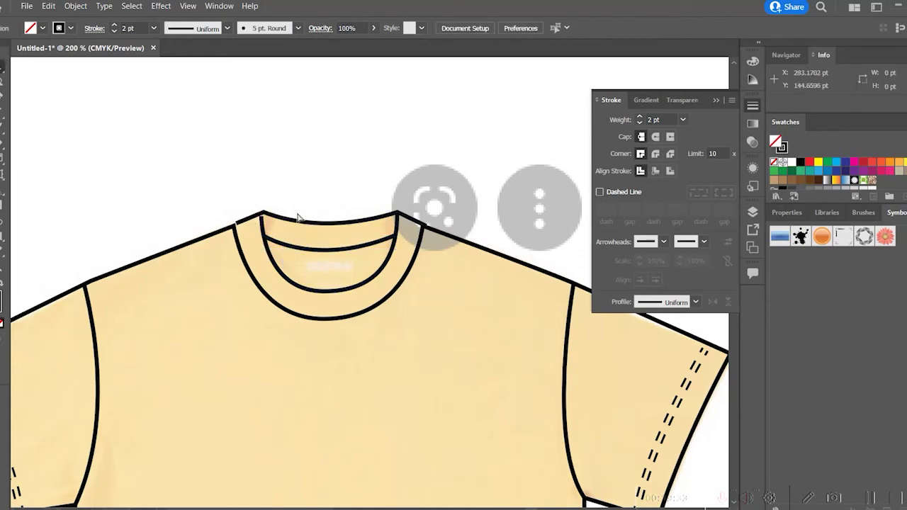
click(260, 221)
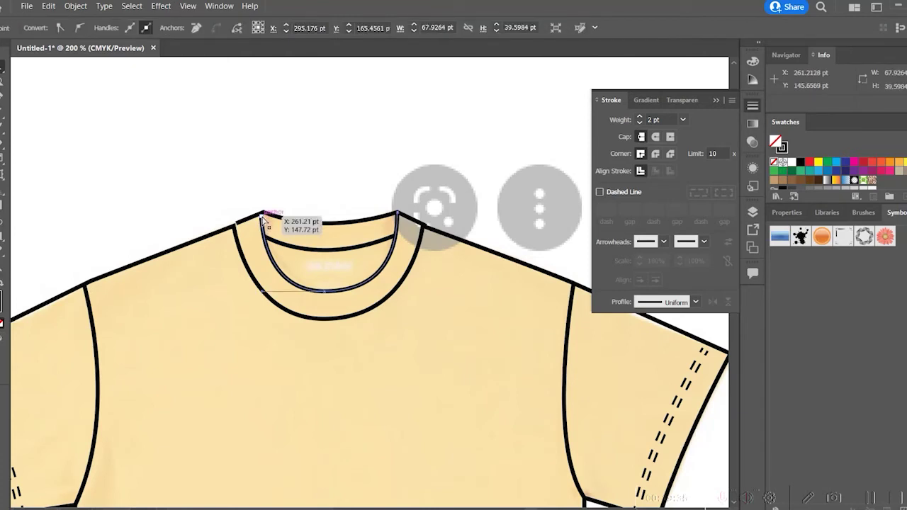
click(261, 219)
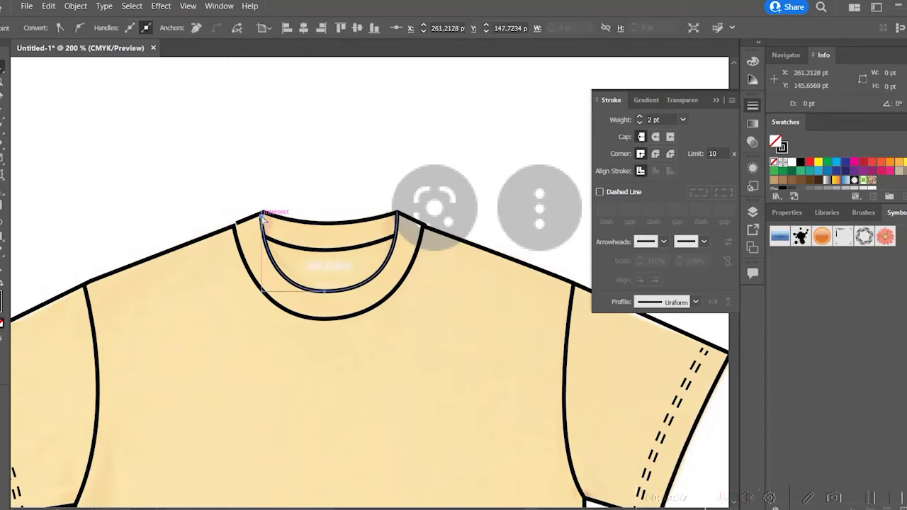
drag(261, 217, 262, 214)
click(250, 219)
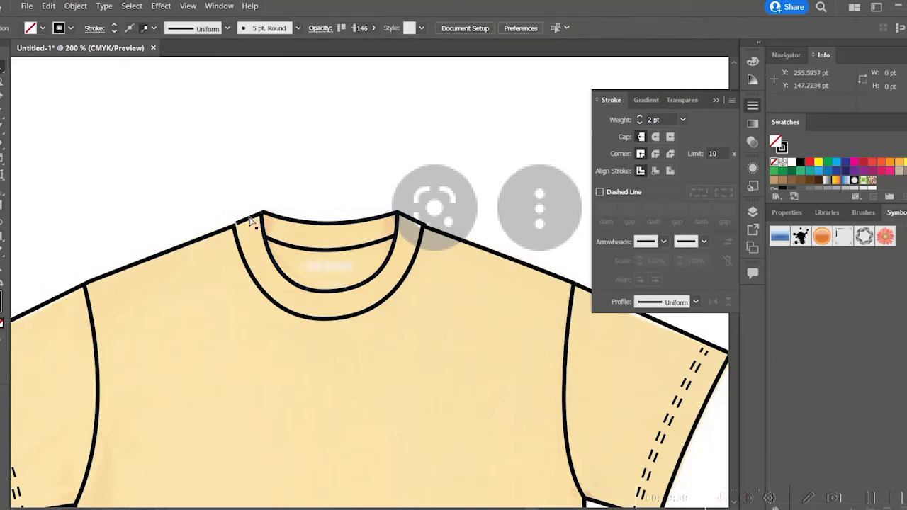
Step: Move the back neckline's left end anchor onto the point where the shoulder line meets the outer neckline
click(249, 219)
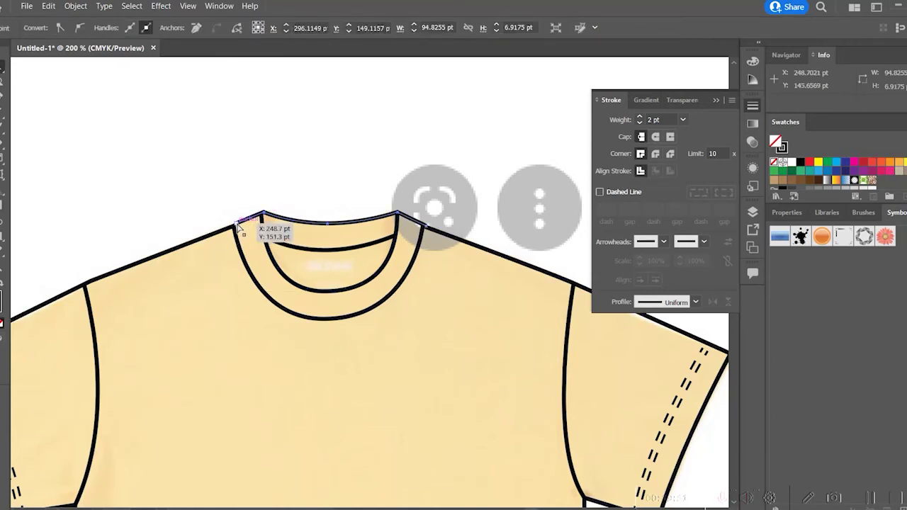
drag(238, 225, 233, 227)
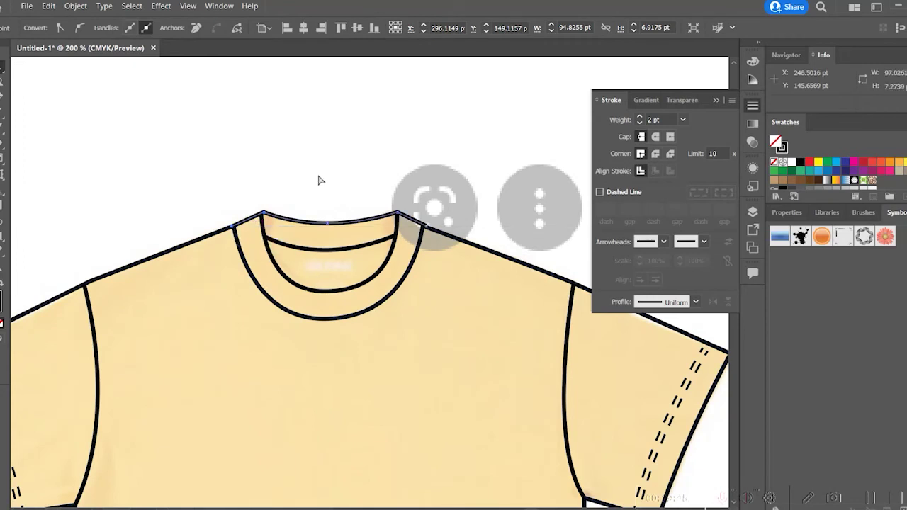
click(321, 180)
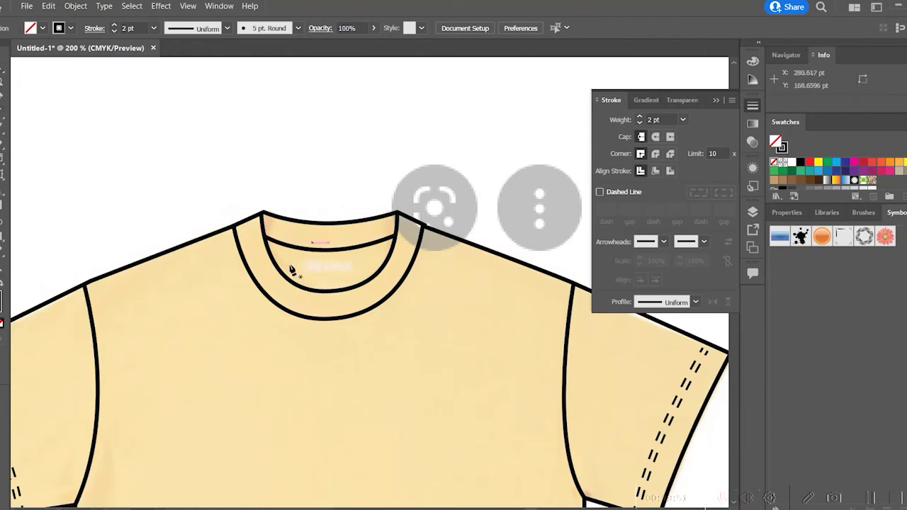
Step: Draw a second shallow curve with the Pen tool just below the back collar band's lower edge, spanning the inner collar curve
mouse_move(269, 250)
mouse_down()
mouse_move(401, 250)
mouse_move(394, 252)
mouse_move(426, 225)
mouse_move(466, 217)
mouse_move(466, 207)
mouse_up()
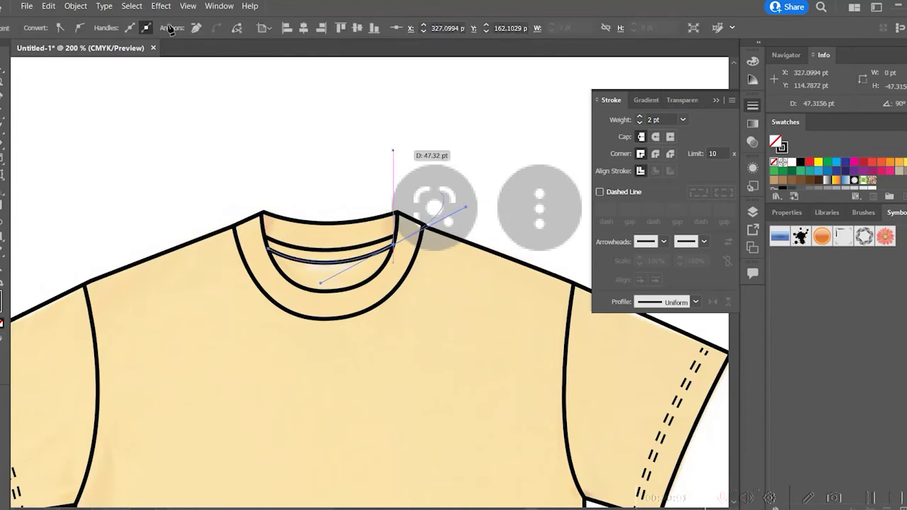
click(2, 66)
click(345, 189)
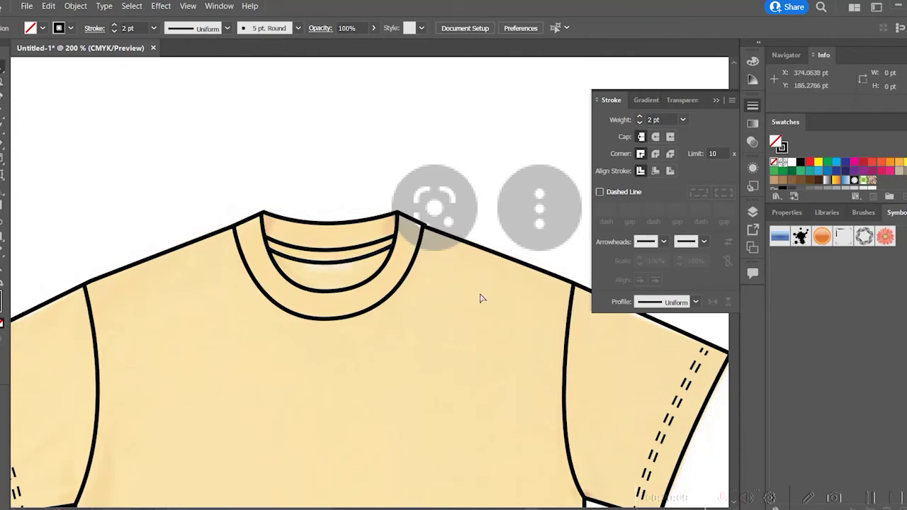
Step: Lower both ends of the second back collar curve along the inner collar edge and shorten its handle to even the bend
click(393, 247)
drag(392, 245, 391, 249)
drag(320, 294, 330, 278)
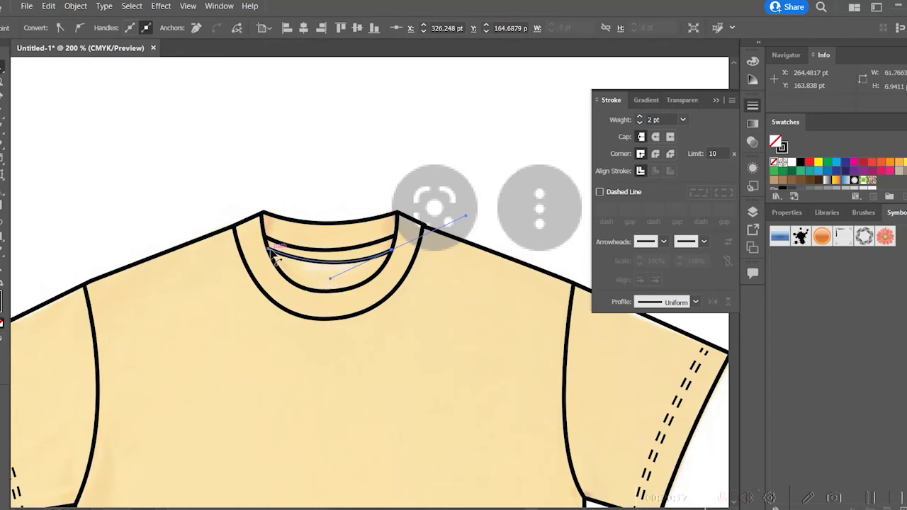
drag(269, 249, 271, 259)
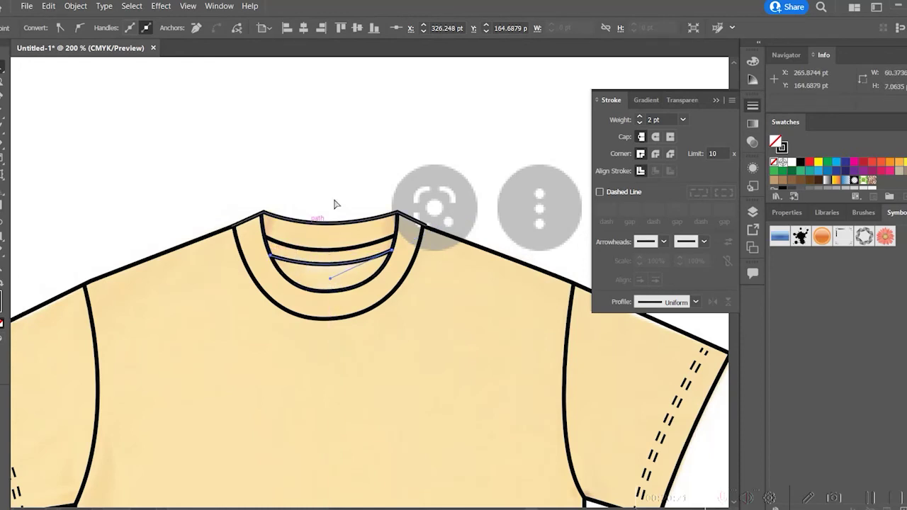
click(334, 202)
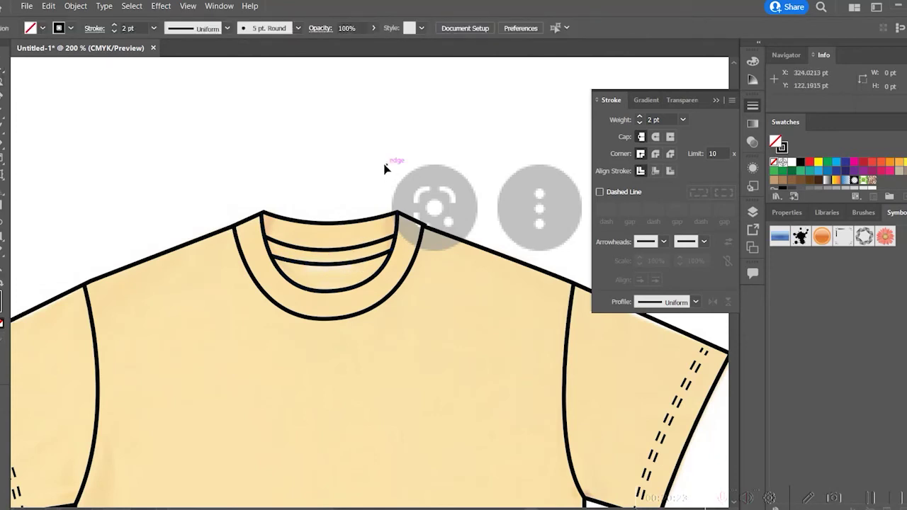
Step: Duplicate the second back collar curve down onto the front collar band and give the copy a dashed 1 pt stroke
click(341, 262)
alt+drag(338, 266, 338, 295)
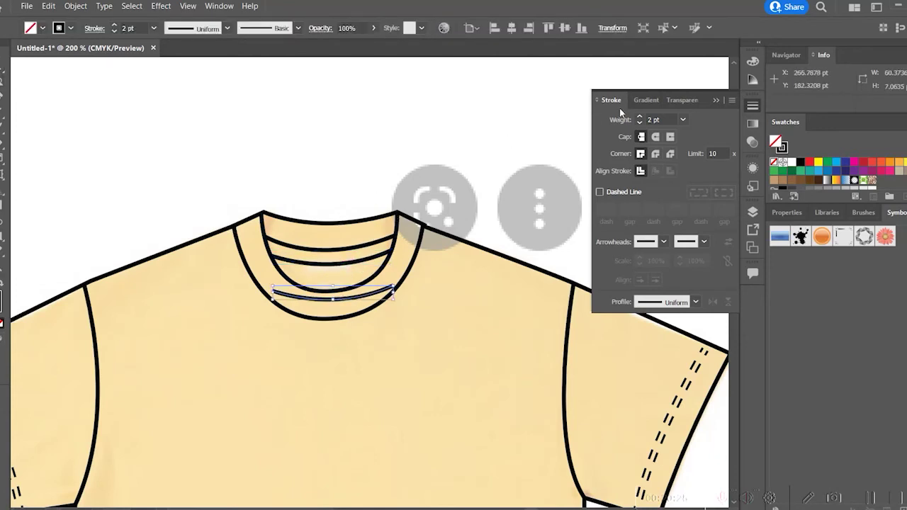
click(609, 194)
click(682, 119)
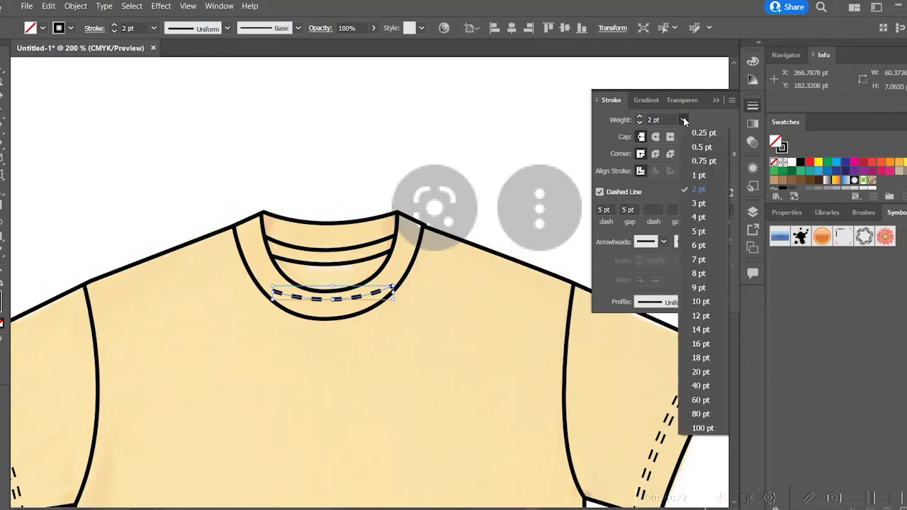
click(693, 183)
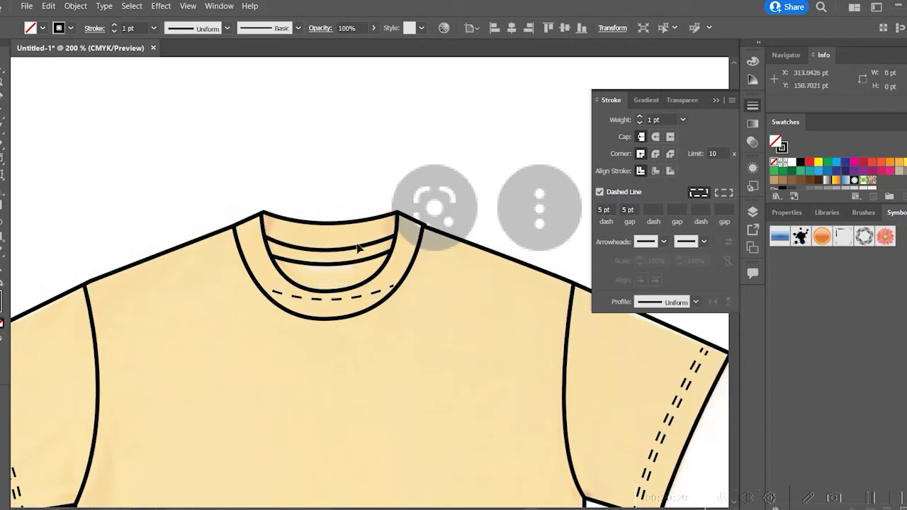
Step: Move the dashed curve up between the two back collar curves, just above the lower one, and set its stroke to 0.5 pt
click(357, 273)
drag(358, 301, 339, 258)
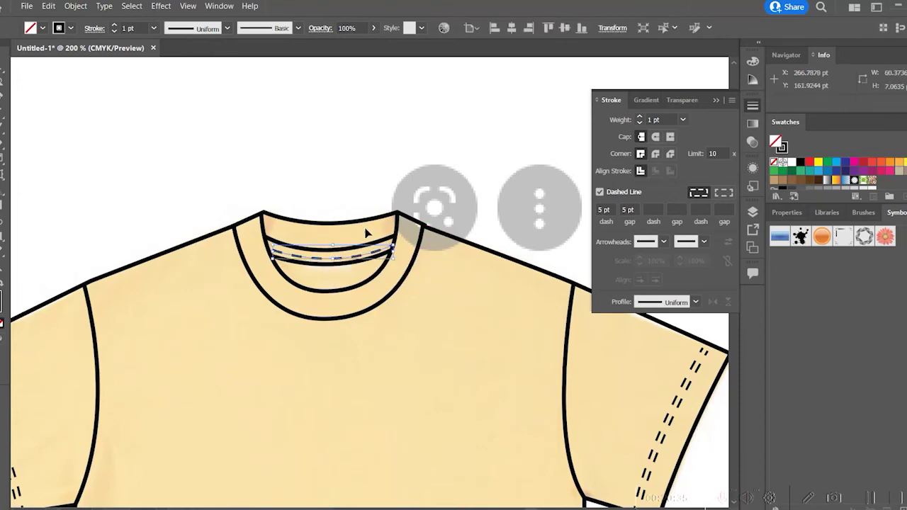
scroll(366, 232, up, 3)
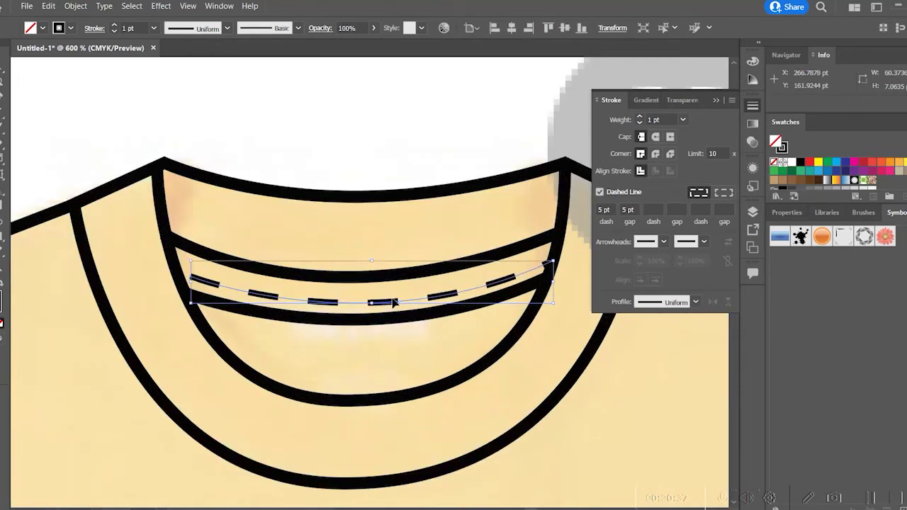
click(682, 119)
click(701, 146)
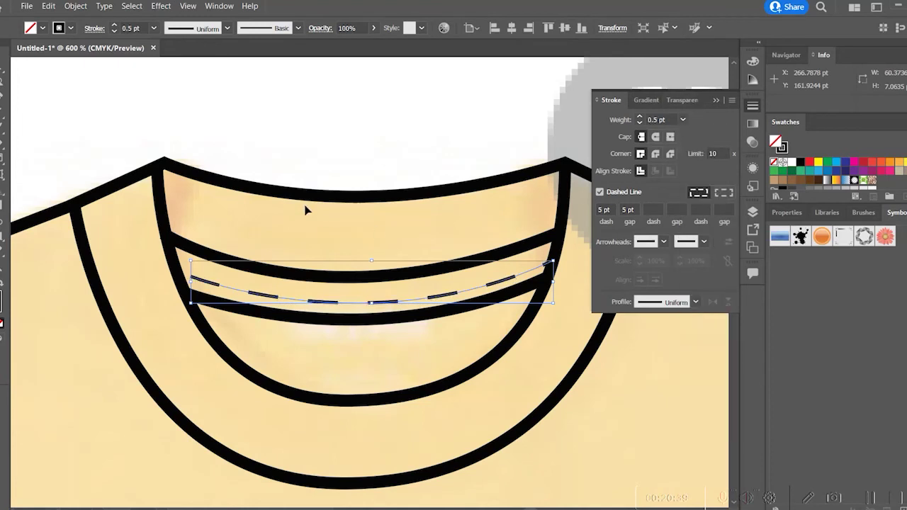
click(300, 152)
drag(386, 302, 385, 310)
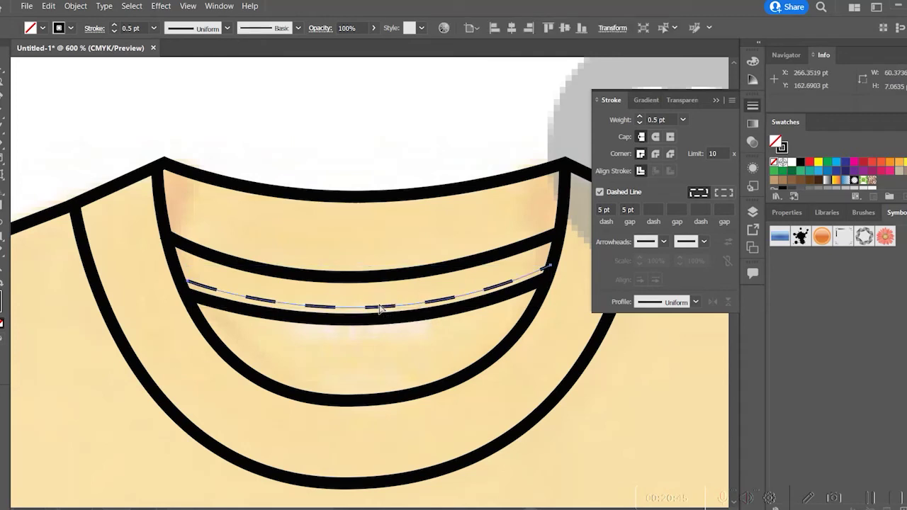
Step: Duplicate the dashed curve beneath the upper back collar curve, then widen and deepen the copy to span the inner collar
key(ctrl+c)
key(ctrl+v)
mouse_move(278, 333)
mouse_down()
mouse_move(388, 286)
mouse_move(344, 259)
mouse_up()
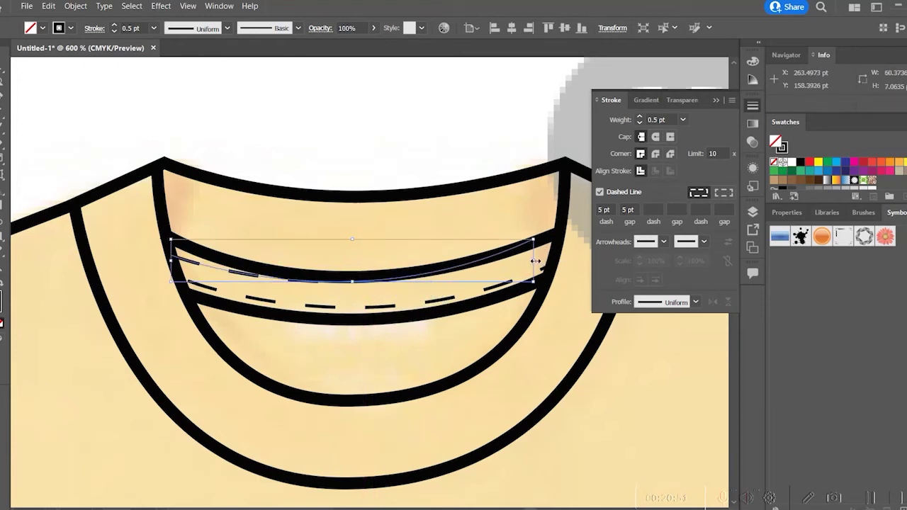
drag(535, 261, 556, 262)
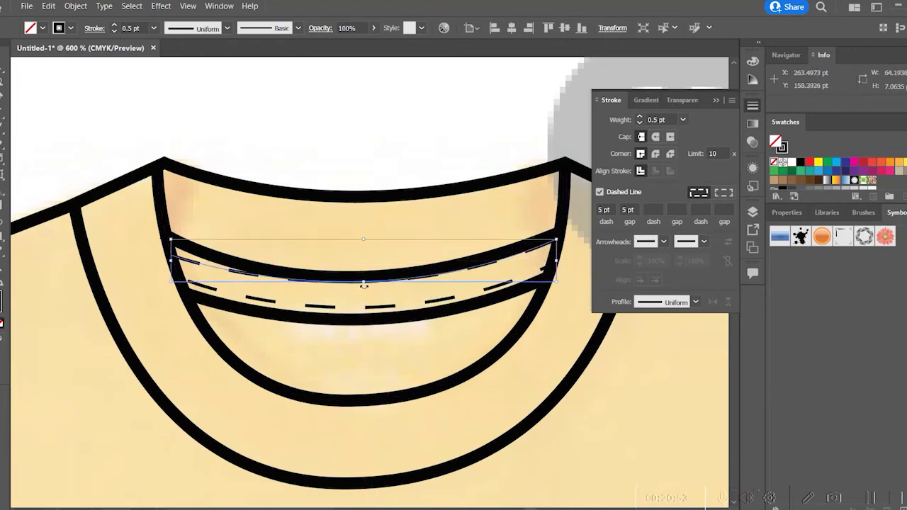
drag(364, 284, 376, 297)
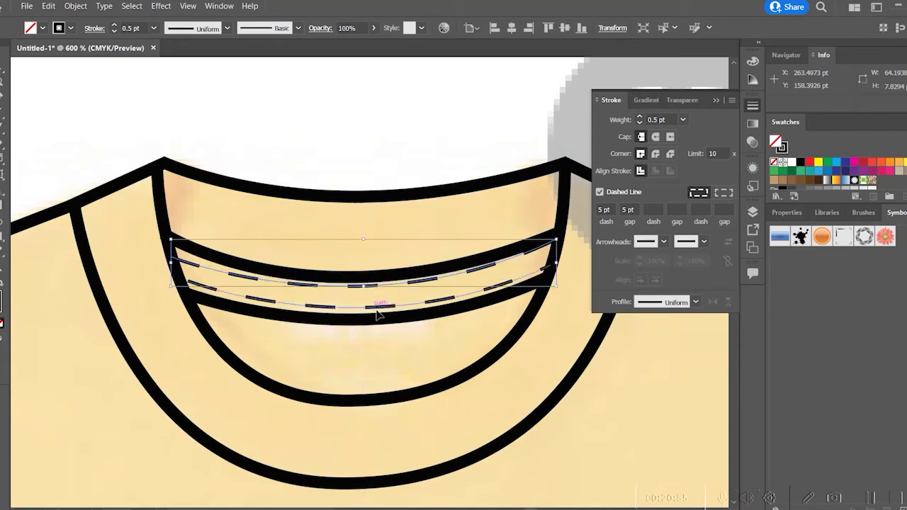
click(376, 148)
key(ctrl+minus)
key(ctrl+minus)
key(ctrl+minus)
key(ctrl+minus)
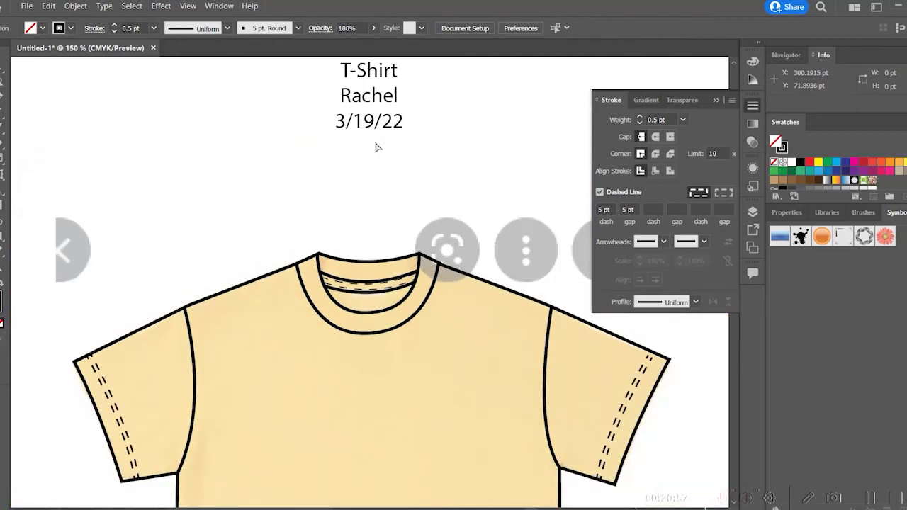
key(ctrl+minus)
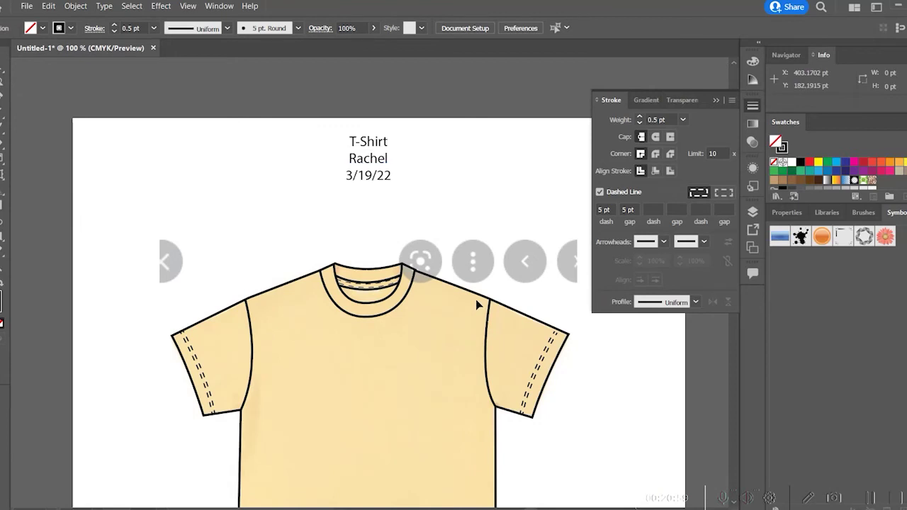
Step: Measure the front collar band's width at its centre with a temporary solid vertical line, and delete that line
key(ctrl+plus)
key(ctrl+plus)
key(ctrl+plus)
key(ctrl+plus)
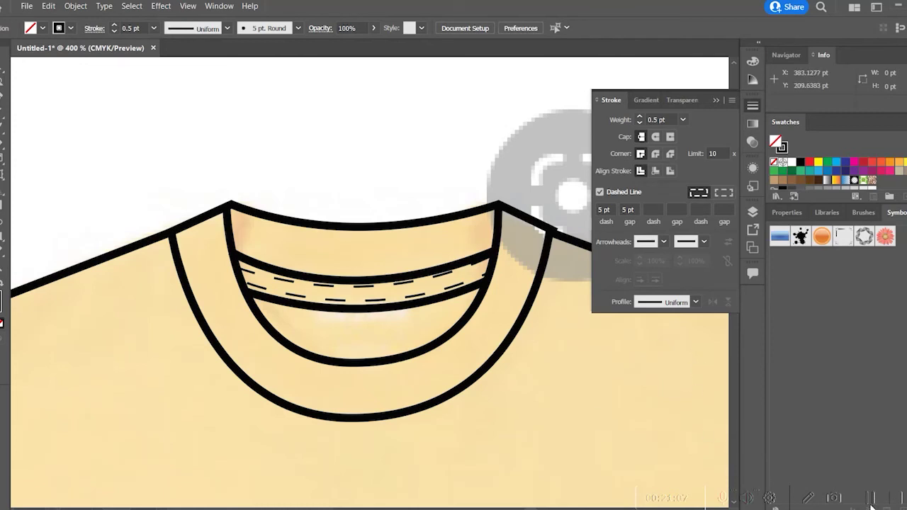
scroll(302, 254, down, 1)
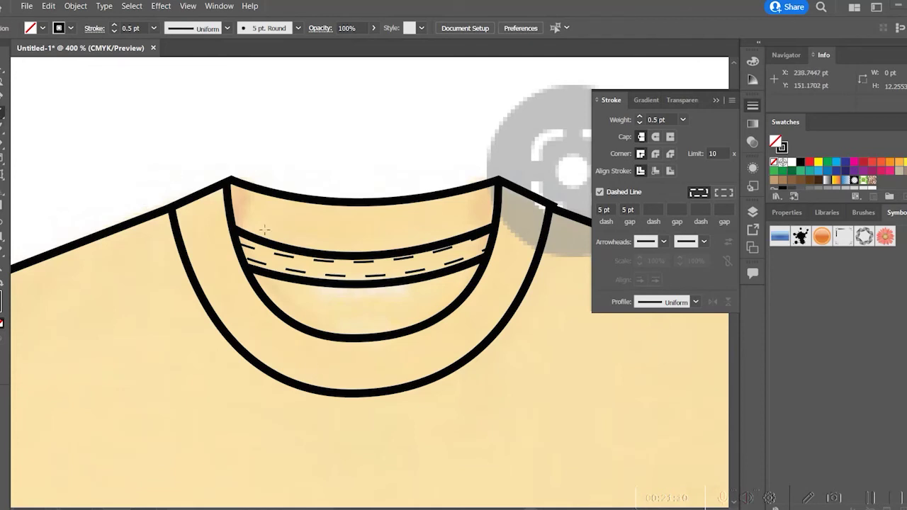
click(622, 195)
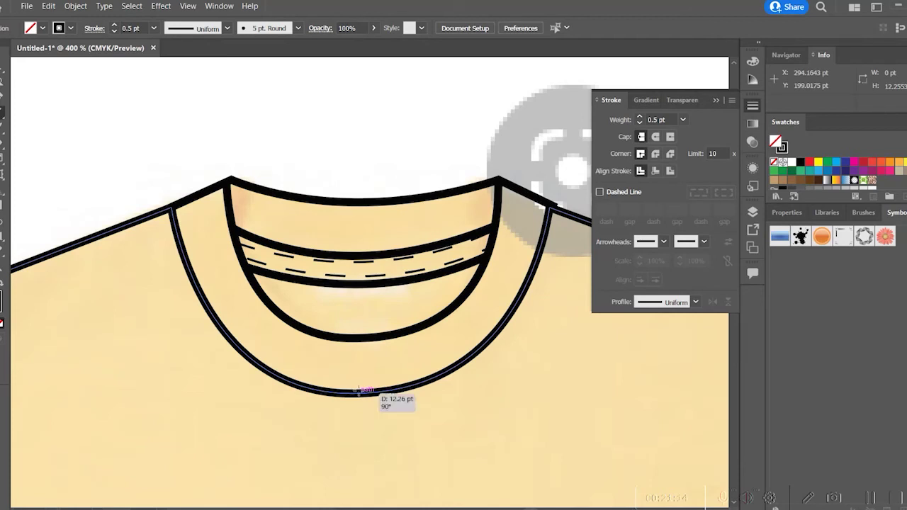
drag(358, 389, 357, 340)
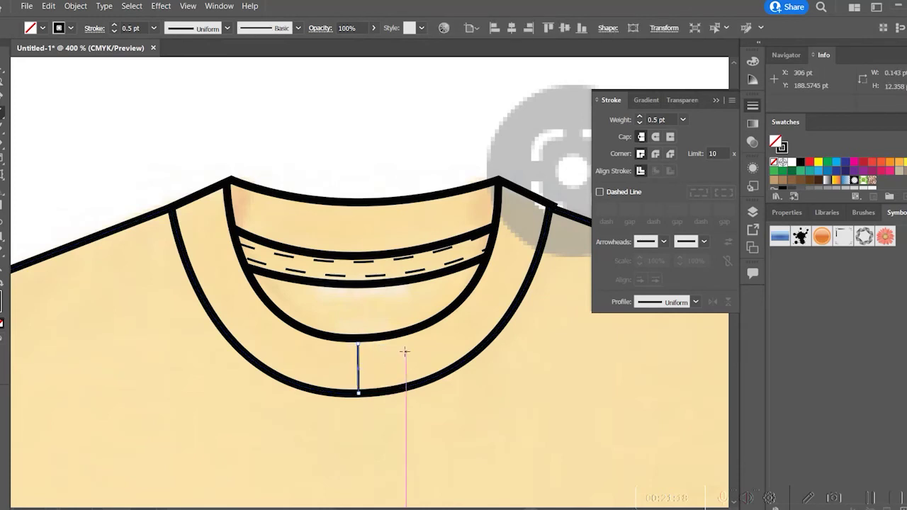
key(Delete)
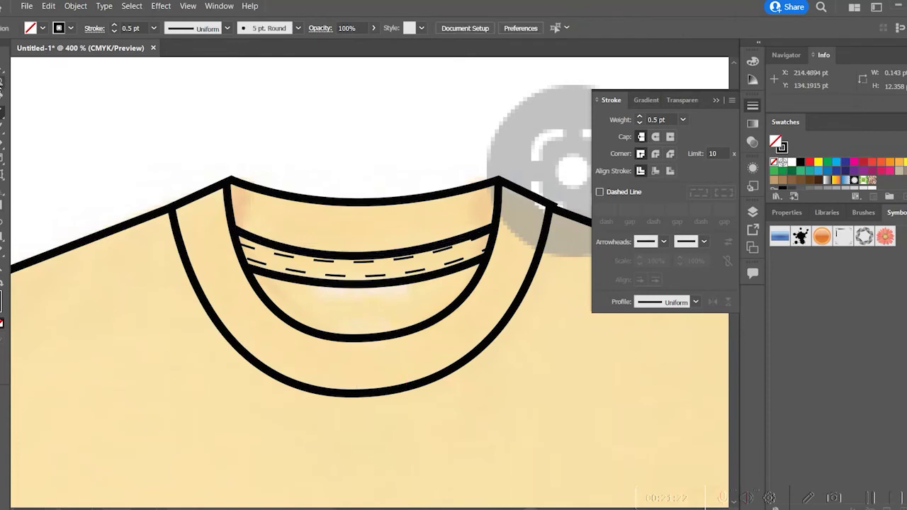
Step: Draw a solid 0.5 pt curve with the Pen tool along the middle of the front collar band, from shoulder line to shoulder line
key(p)
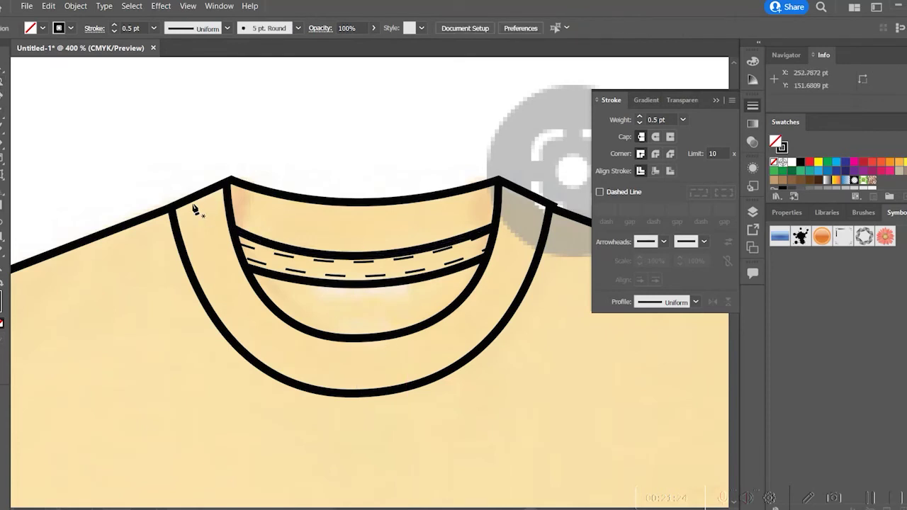
click(196, 201)
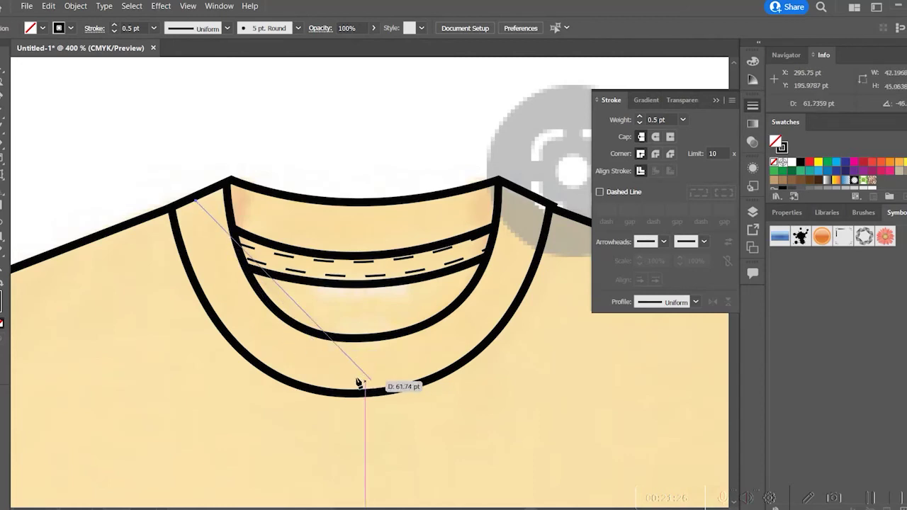
drag(355, 367, 481, 366)
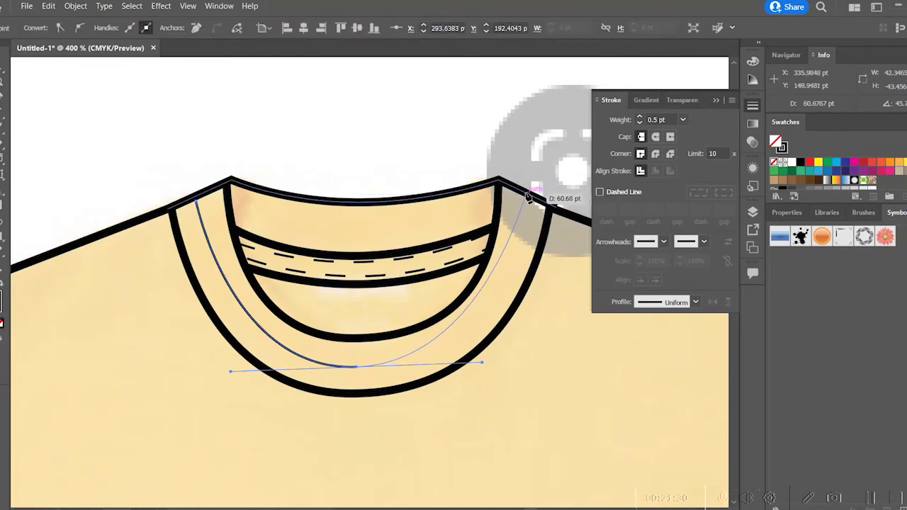
drag(529, 202, 541, 133)
key(v)
click(427, 130)
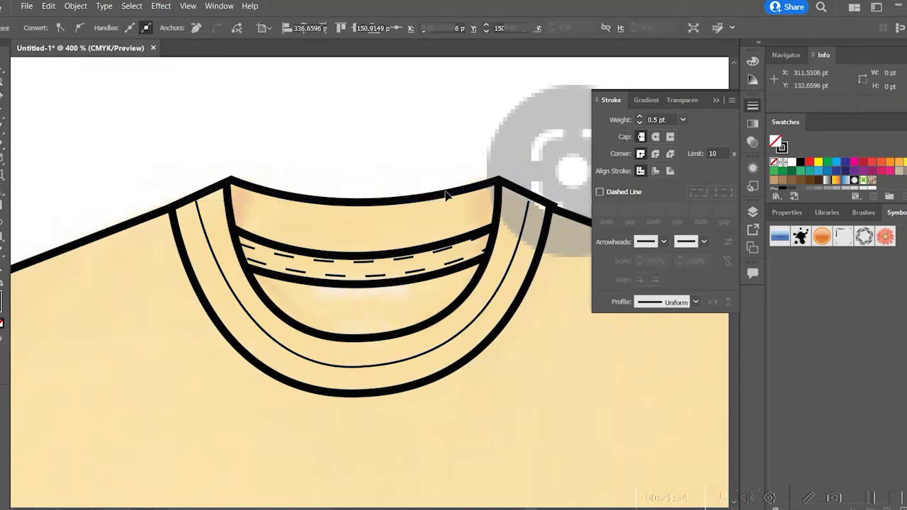
Step: Turn the front collar's middle curve into ribbing with a 14 pt dashed stroke using a 1 pt dash and 1 pt gap
click(397, 367)
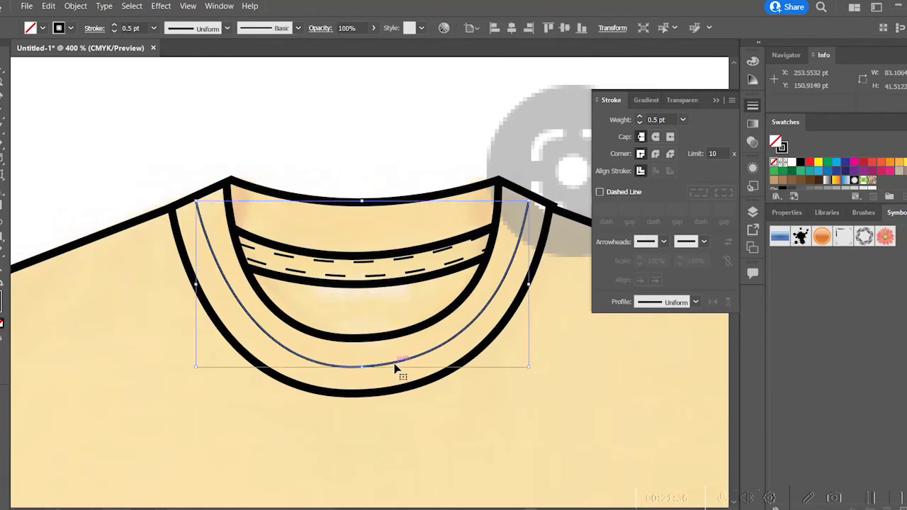
click(682, 119)
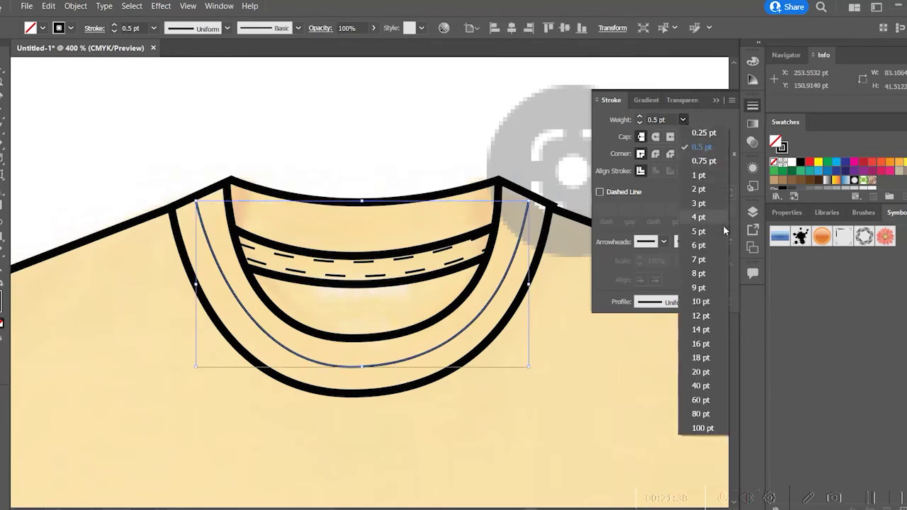
click(701, 330)
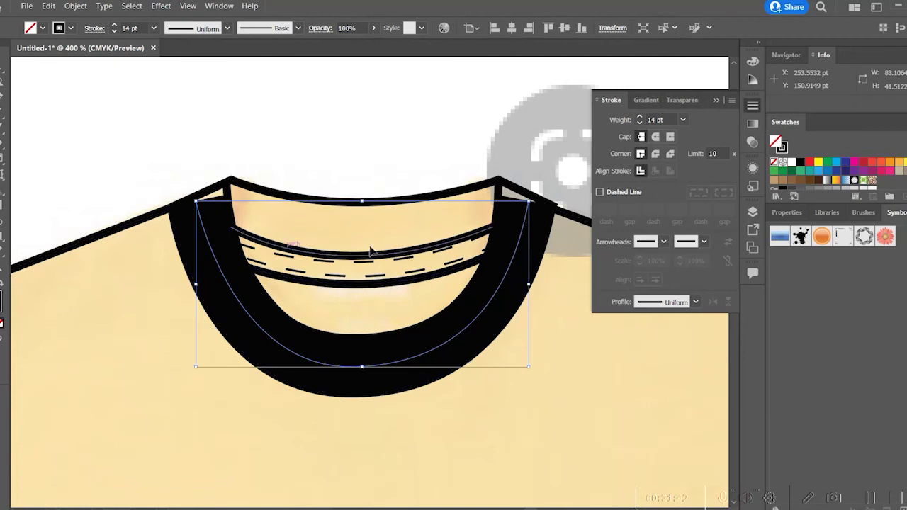
click(624, 194)
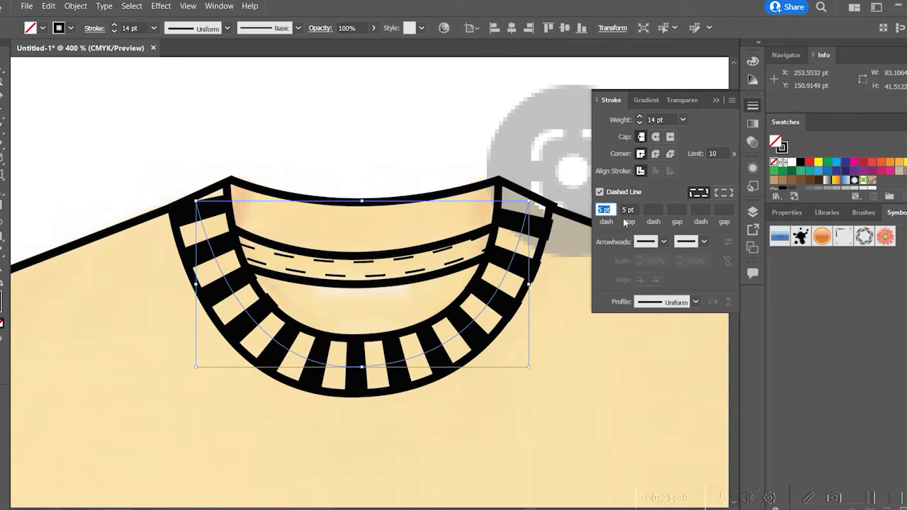
text(1)
key(Tab)
text(1)
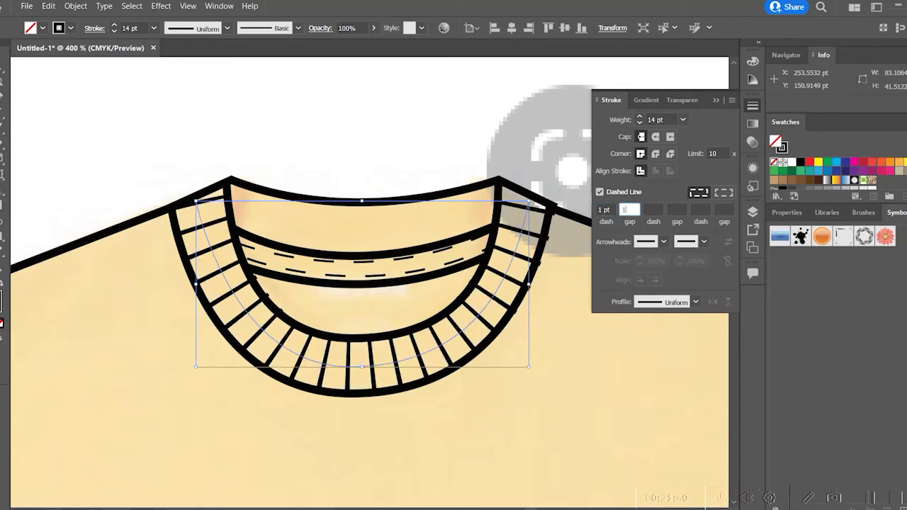
key(Return)
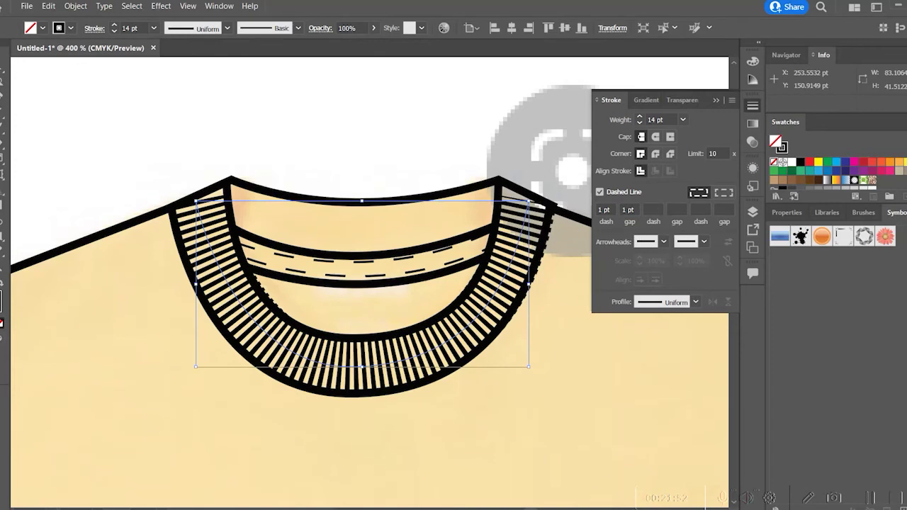
click(284, 125)
key(ctrl+minus)
key(ctrl+minus)
key(ctrl+minus)
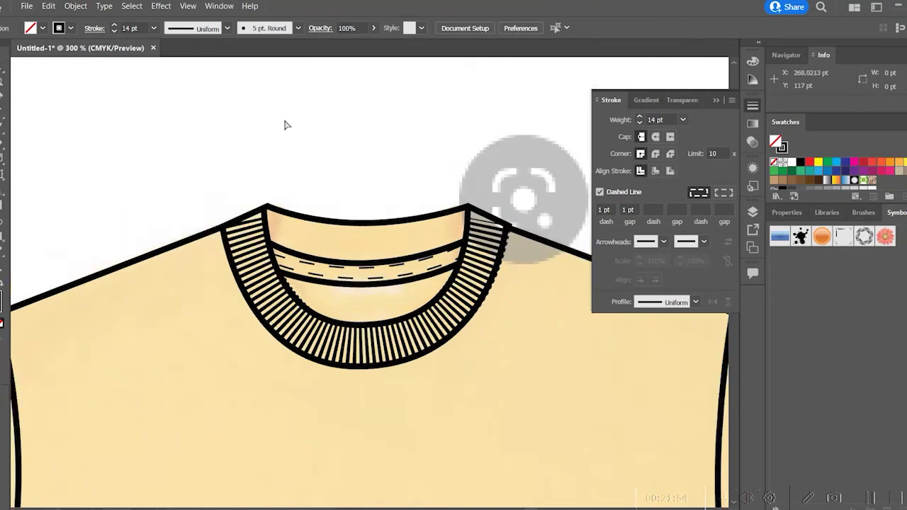
Step: Draw a matching 14 pt ribbed curve with the Pen tool along the middle of the back collar band
key(ctrl+plus)
key(ctrl+plus)
key(ctrl+plus)
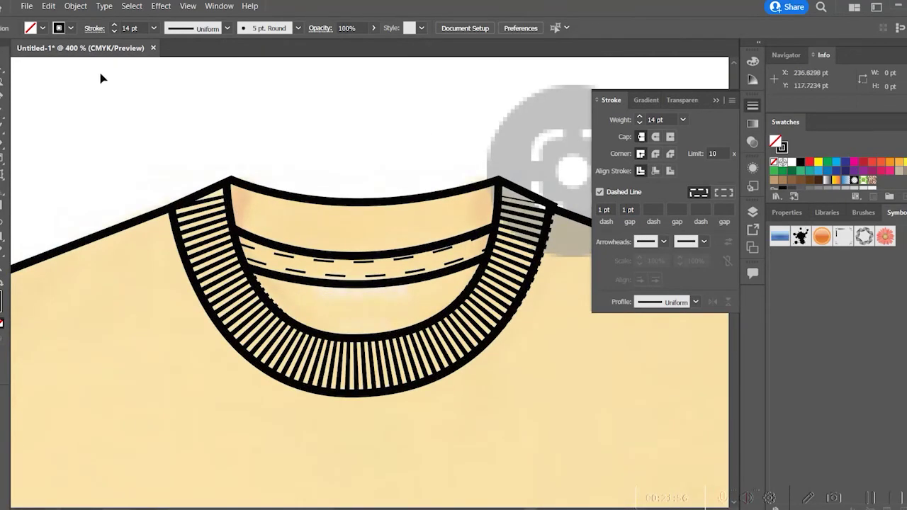
click(1, 97)
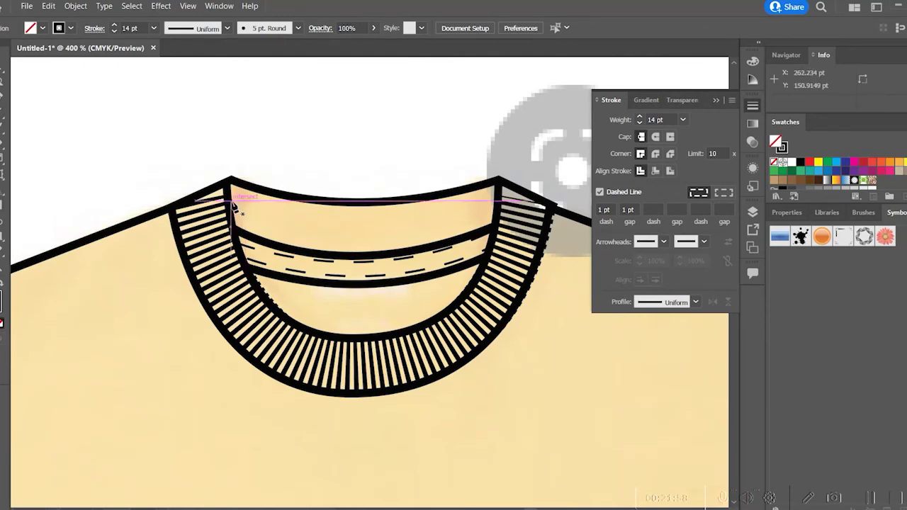
mouse_move(232, 204)
mouse_down()
mouse_move(470, 236)
mouse_move(502, 204)
mouse_move(496, 207)
mouse_move(667, 158)
mouse_up()
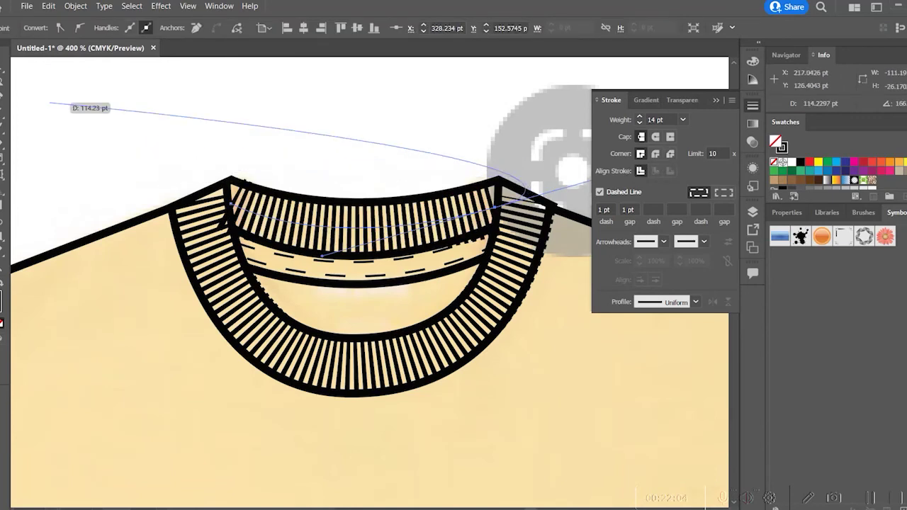
click(2, 67)
click(440, 94)
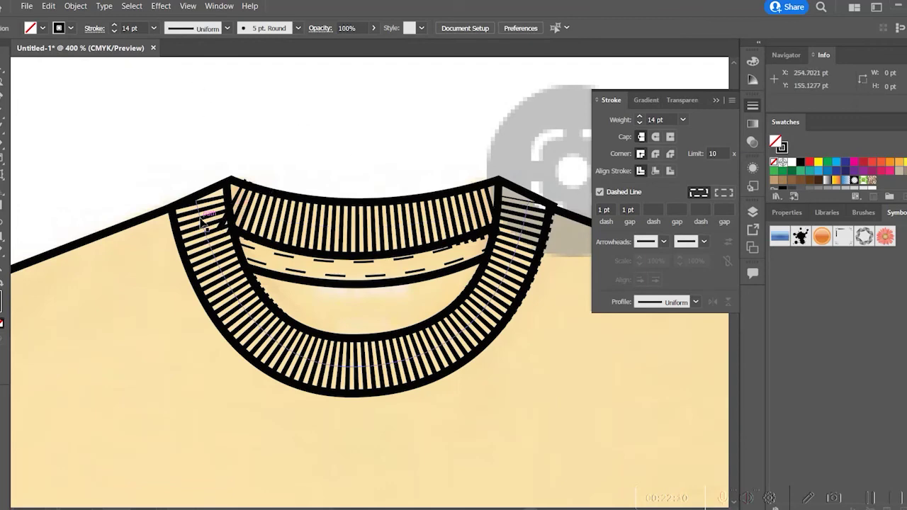
key(ctrl+minus)
key(ctrl+minus)
key(ctrl+minus)
key(ctrl+minus)
key(ctrl+minus)
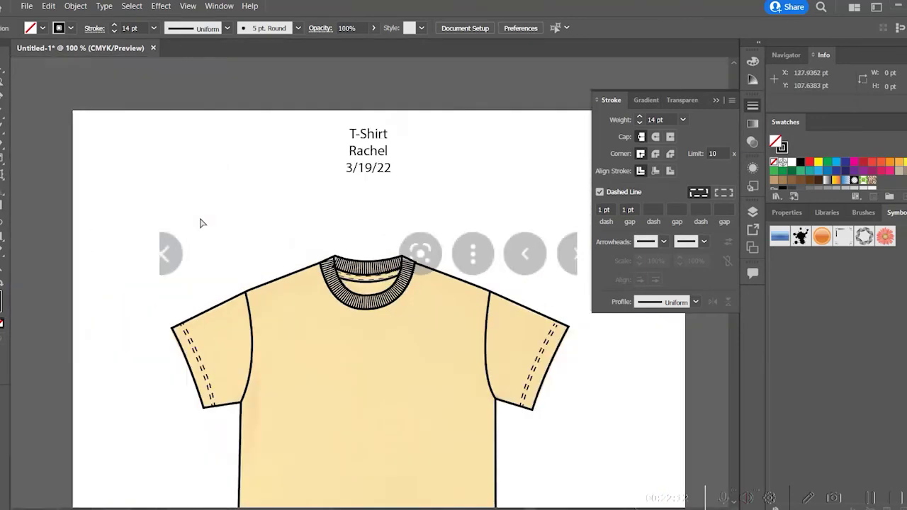
Step: Reduce the back collar ribbing's stroke to 12 pt and reposition its left end anchor slightly higher against the inner collar edge
key(ctrl+plus)
key(ctrl+plus)
key(ctrl+plus)
key(ctrl+plus)
key(ctrl+plus)
key(ctrl+plus)
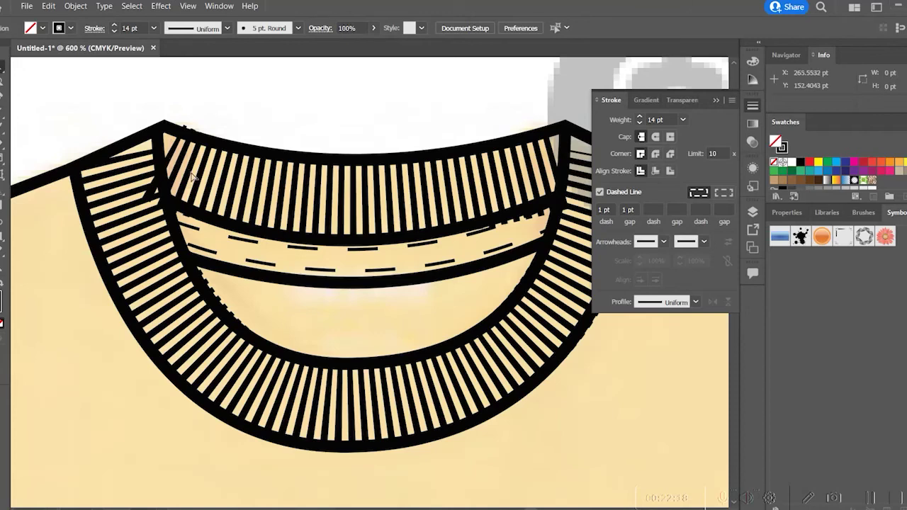
click(166, 173)
drag(167, 170, 188, 169)
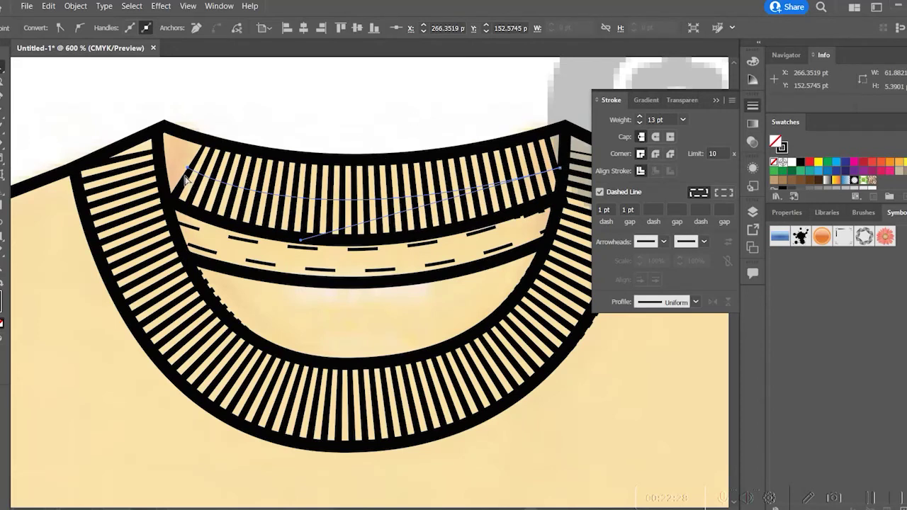
mouse_move(187, 169)
mouse_down()
mouse_move(176, 165)
mouse_move(179, 149)
mouse_move(175, 163)
mouse_up()
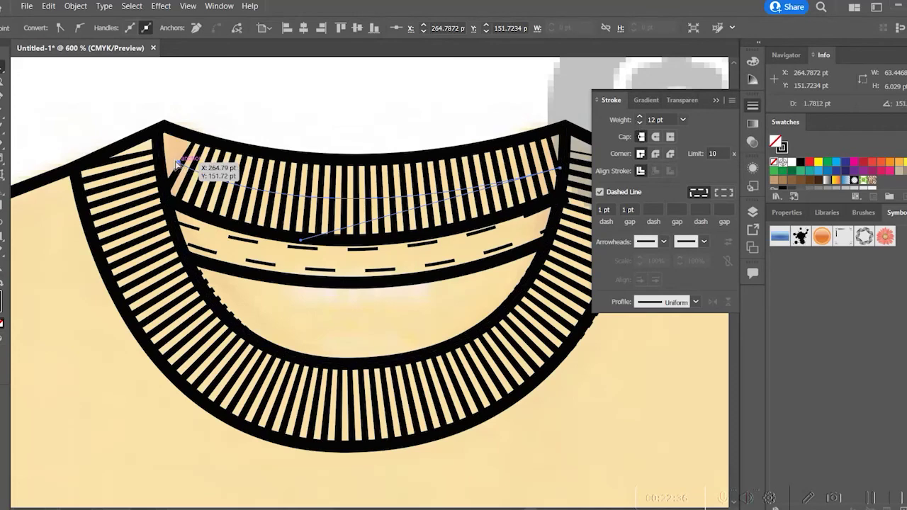
drag(177, 163, 167, 159)
click(266, 297)
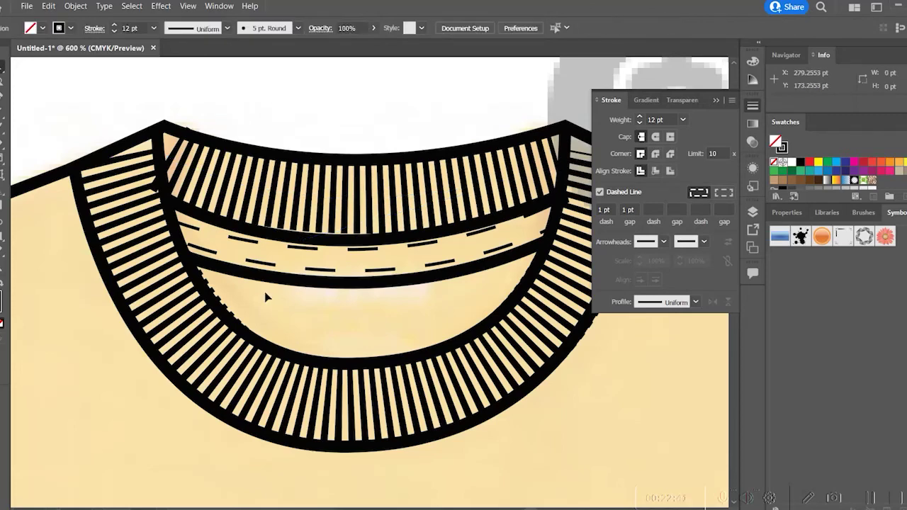
key(ctrl+minus)
key(ctrl+minus)
key(ctrl+minus)
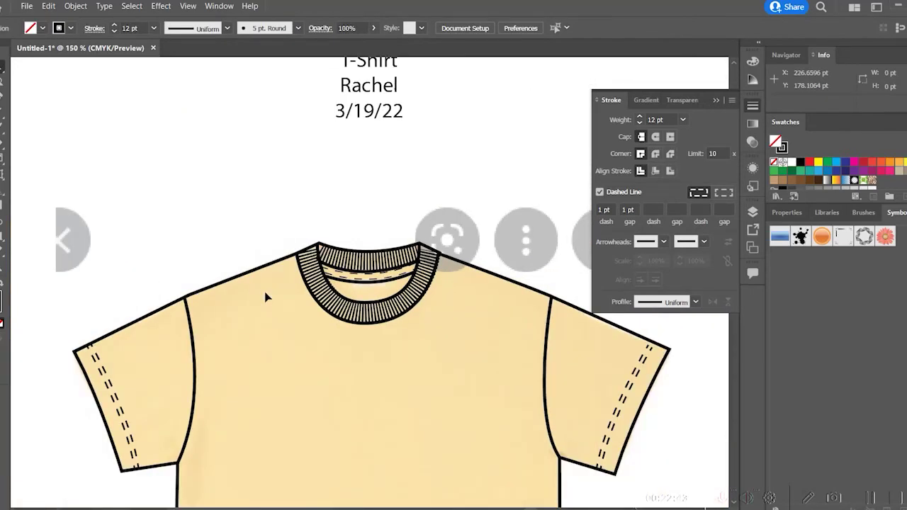
Step: Move the left end anchor of the back collar ribbing slightly inward, away from the inner collar edge
key(ctrl+plus)
key(ctrl+plus)
key(ctrl+plus)
key(ctrl+plus)
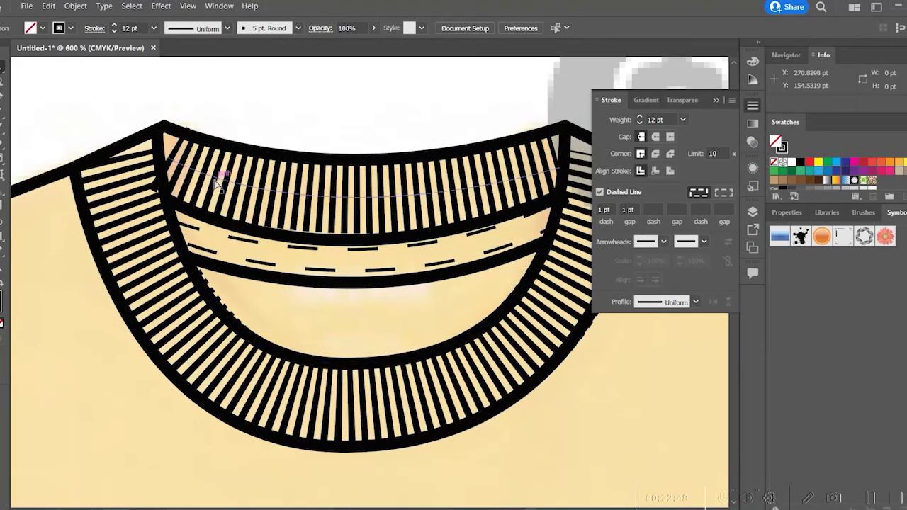
click(157, 166)
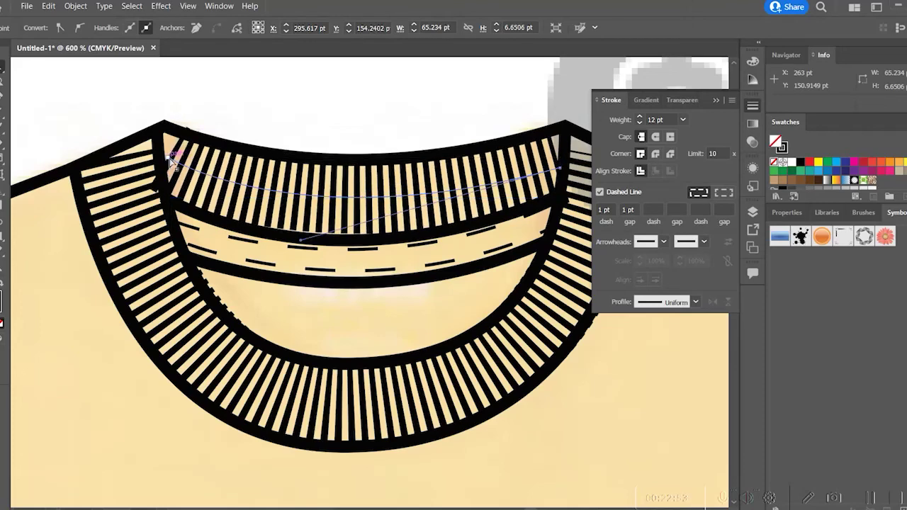
drag(170, 163, 177, 167)
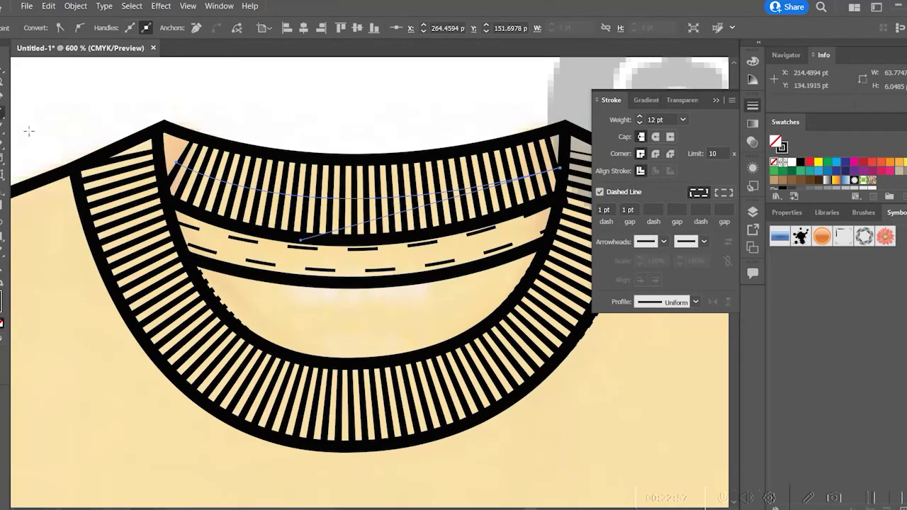
Step: Fill the gap at the left end of the back collar ribbing with a short, slanted, solid 1 pt Pen line
drag(176, 163, 191, 125)
key(ctrl+z)
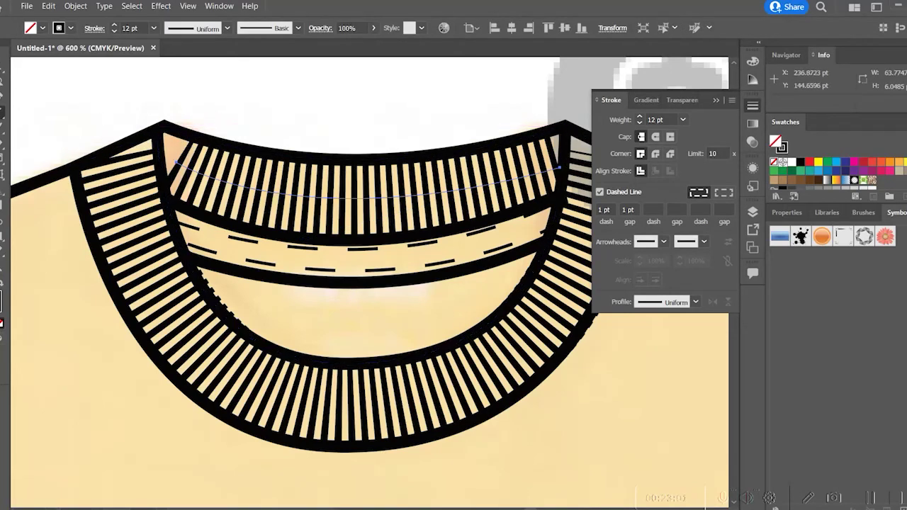
click(58, 174)
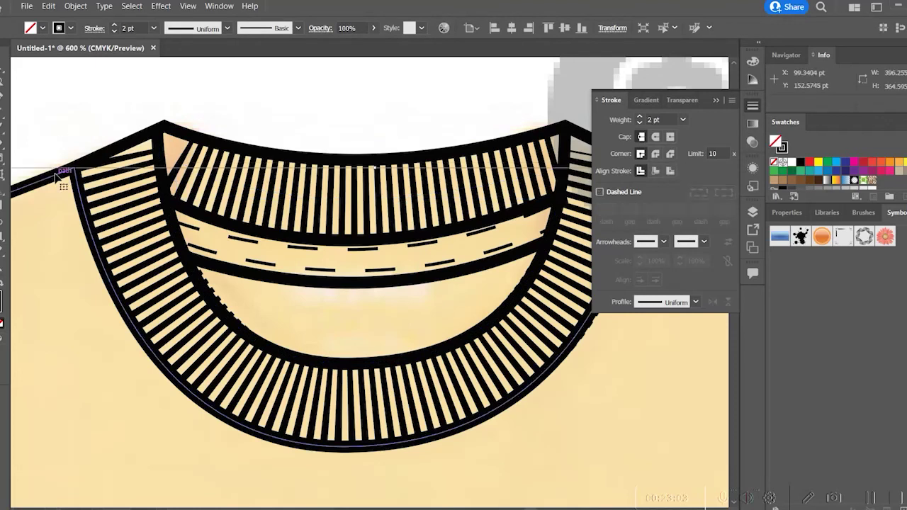
click(64, 114)
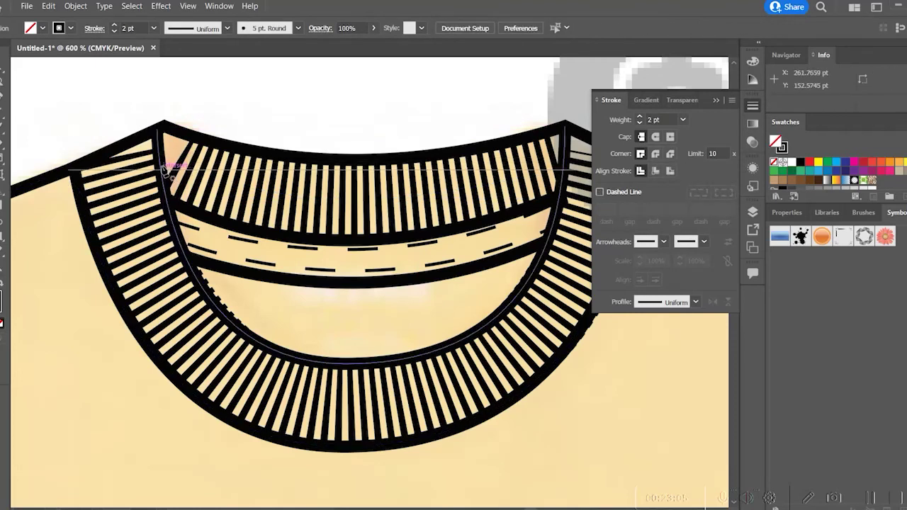
click(181, 139)
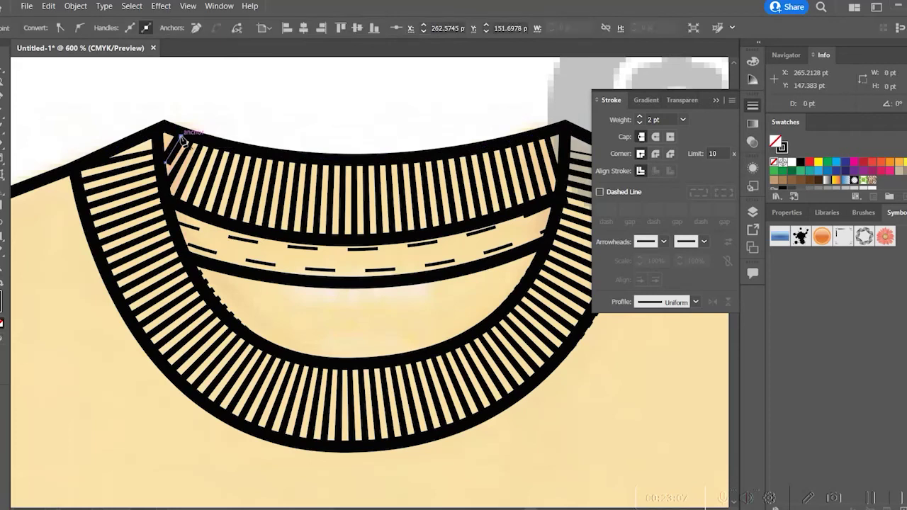
click(182, 136)
key(v)
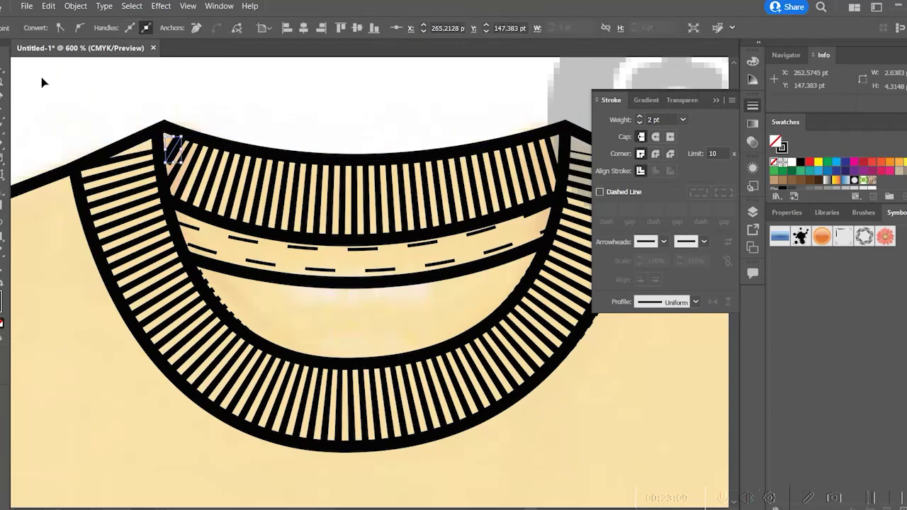
click(682, 119)
click(707, 170)
click(248, 126)
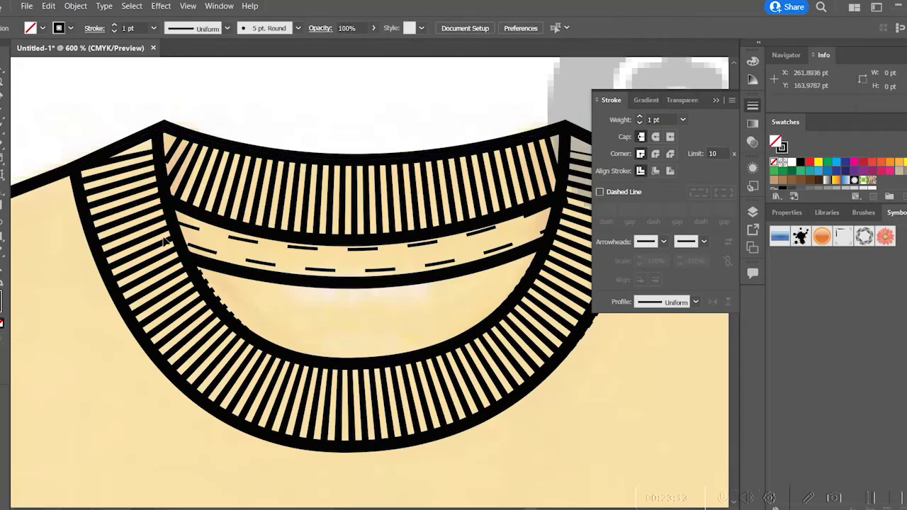
Step: Unlock all objects, move the traced T-shirt photo off the artboard and delete it
key(ctrl+1)
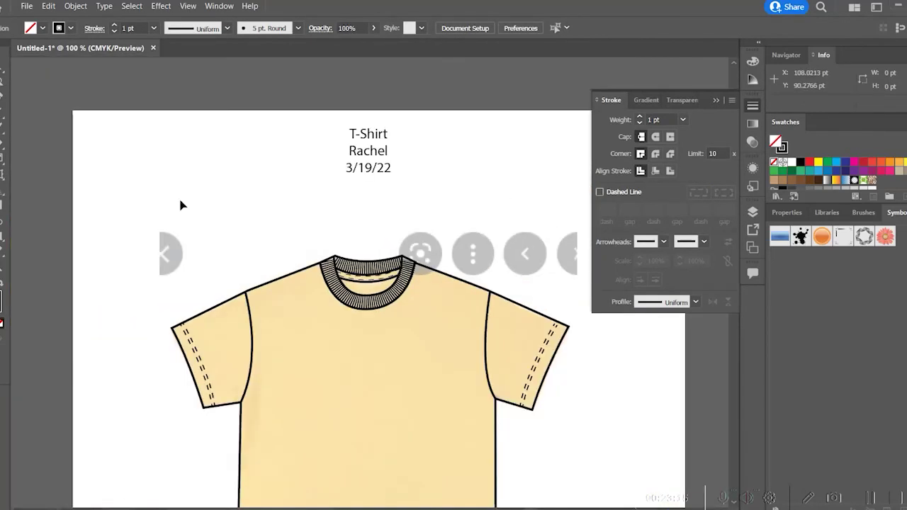
scroll(487, 325, down, 5)
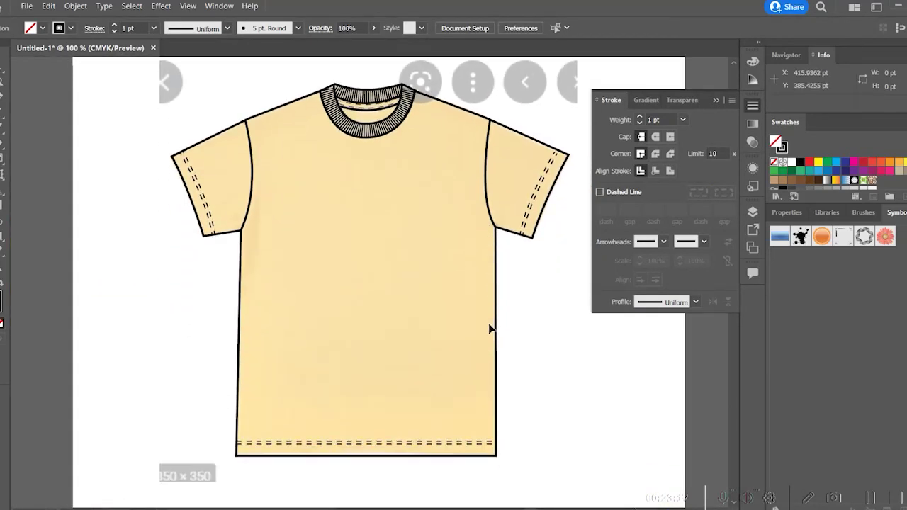
scroll(492, 338, up, 2)
scroll(489, 339, up, 3)
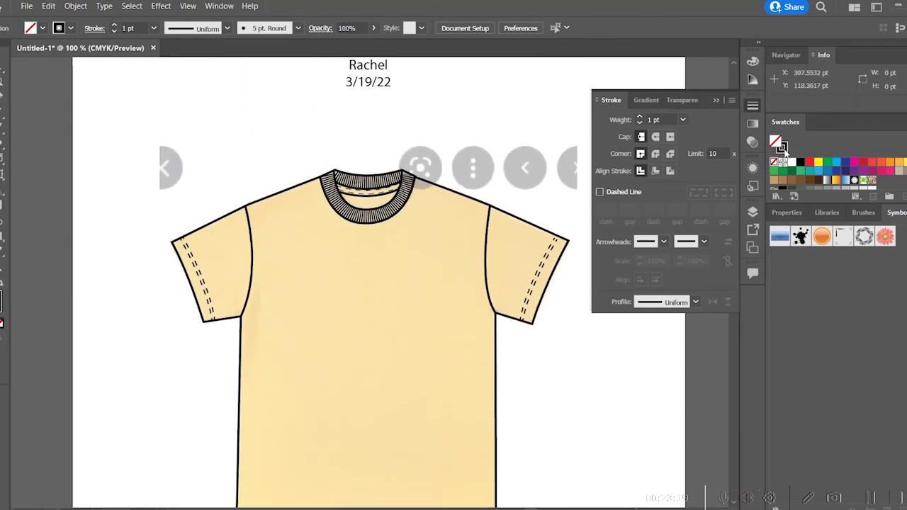
key(ctrl+minus)
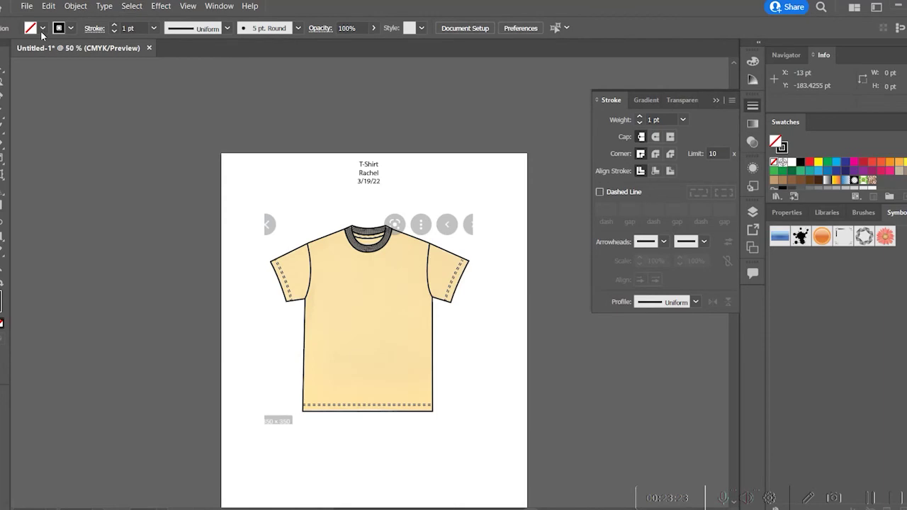
click(75, 6)
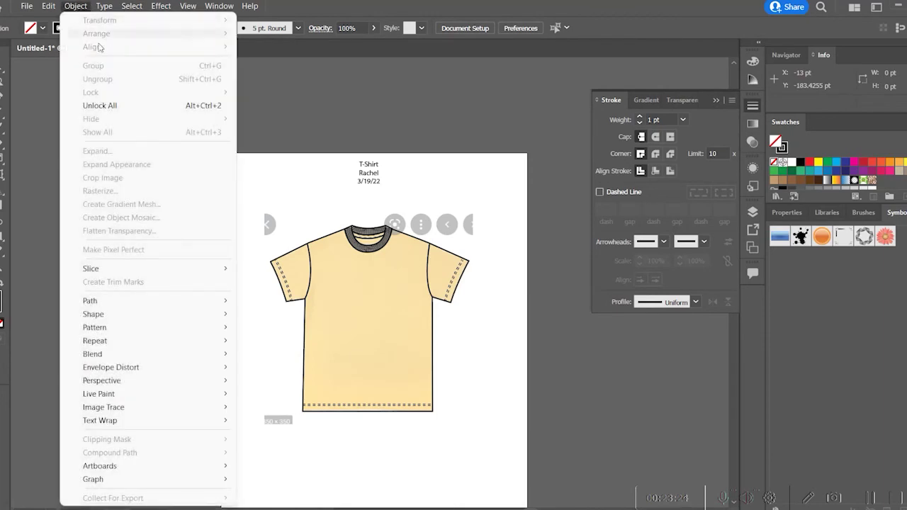
click(130, 107)
drag(445, 231, 98, 169)
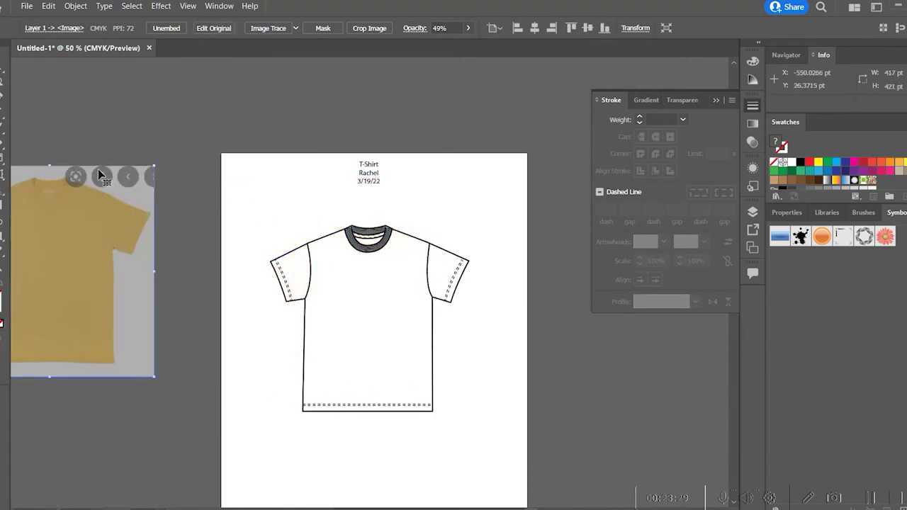
key(Delete)
Step: Move the title text block down so it sits just above the T-shirt's collar, and deselect it
drag(359, 165, 361, 211)
click(439, 217)
click(443, 221)
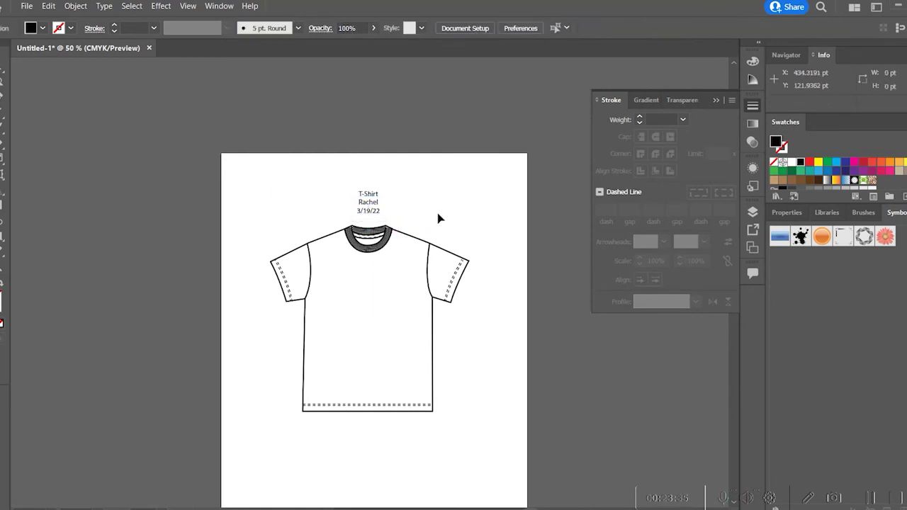
Step: Examine the T-shirt flat from the ribbed collar to the hem stitching, as well as its placement on the page
key(ctrl+plus)
key(ctrl+plus)
key(ctrl+plus)
key(ctrl+minus)
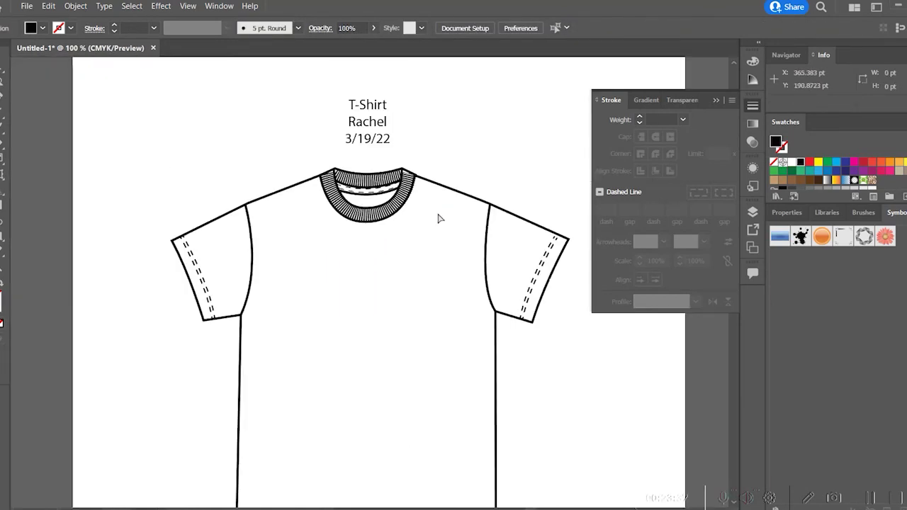
scroll(496, 217, down, 3)
scroll(489, 187, up, 3)
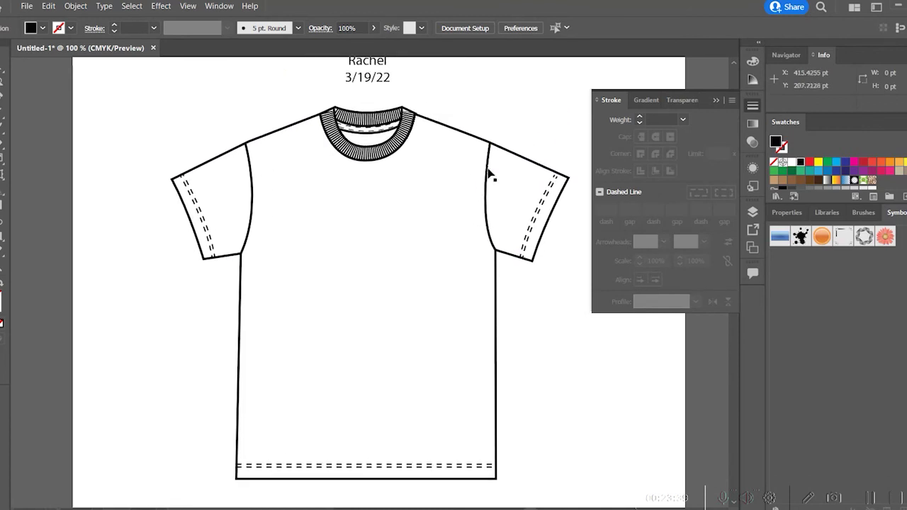
scroll(501, 173, down, 2)
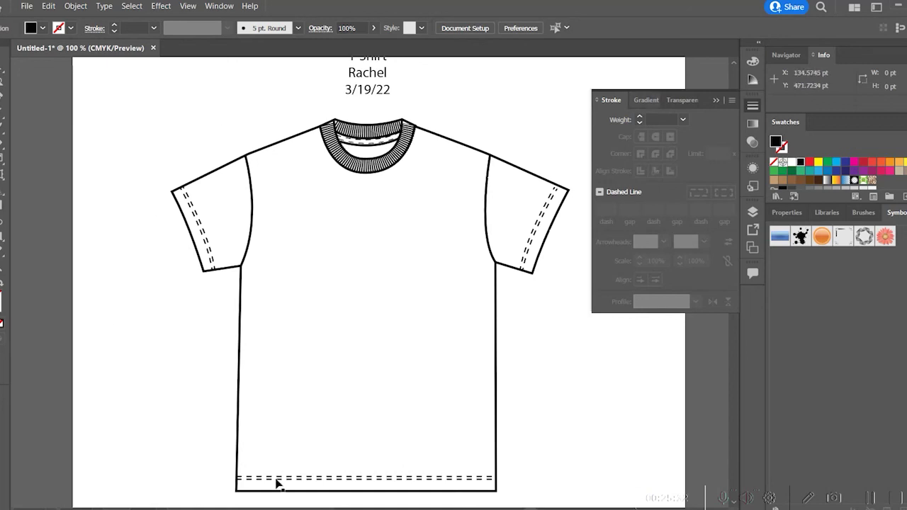
scroll(516, 441, down, 3)
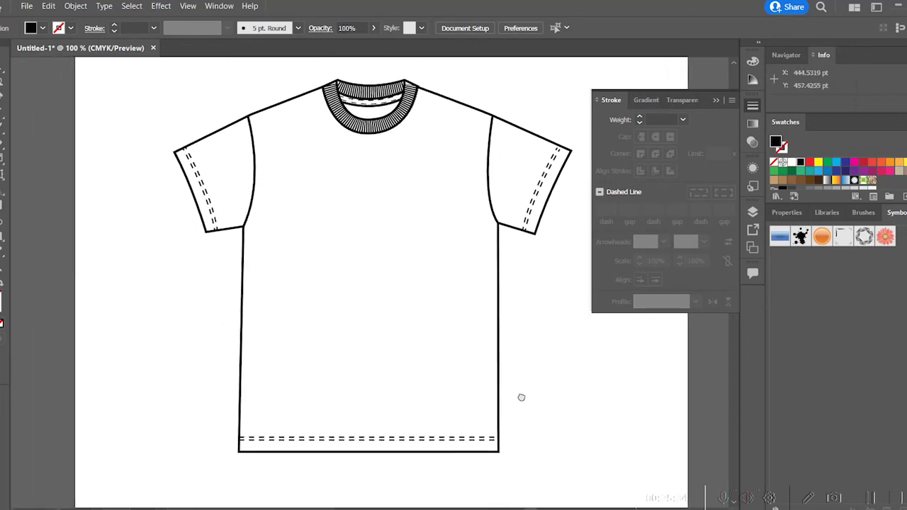
drag(522, 398, 472, 425)
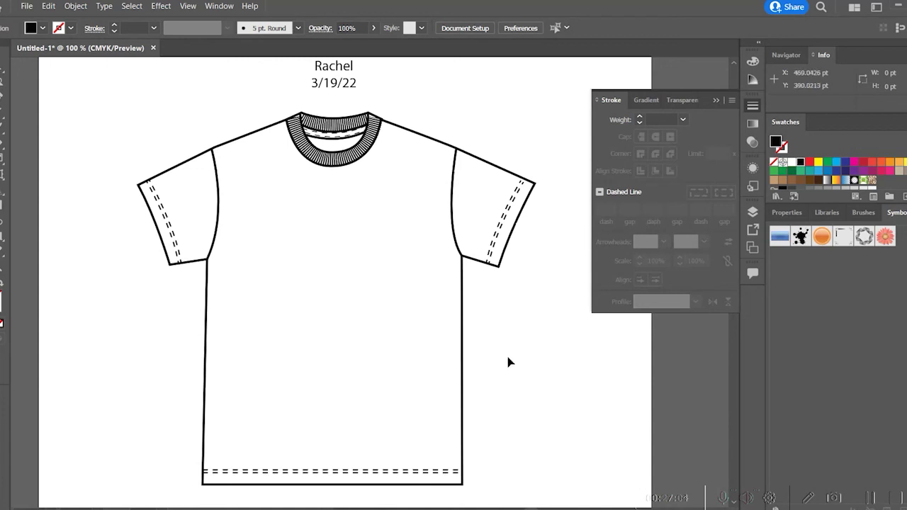
key(ctrl+minus)
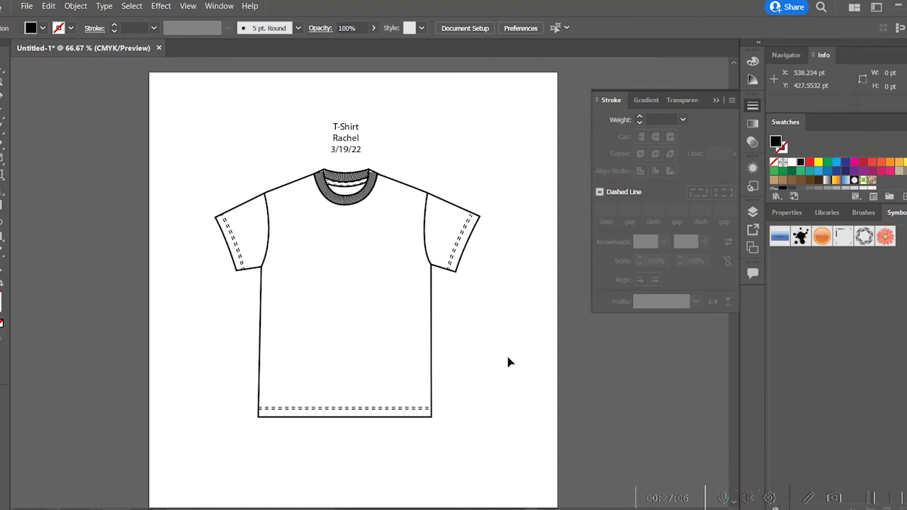